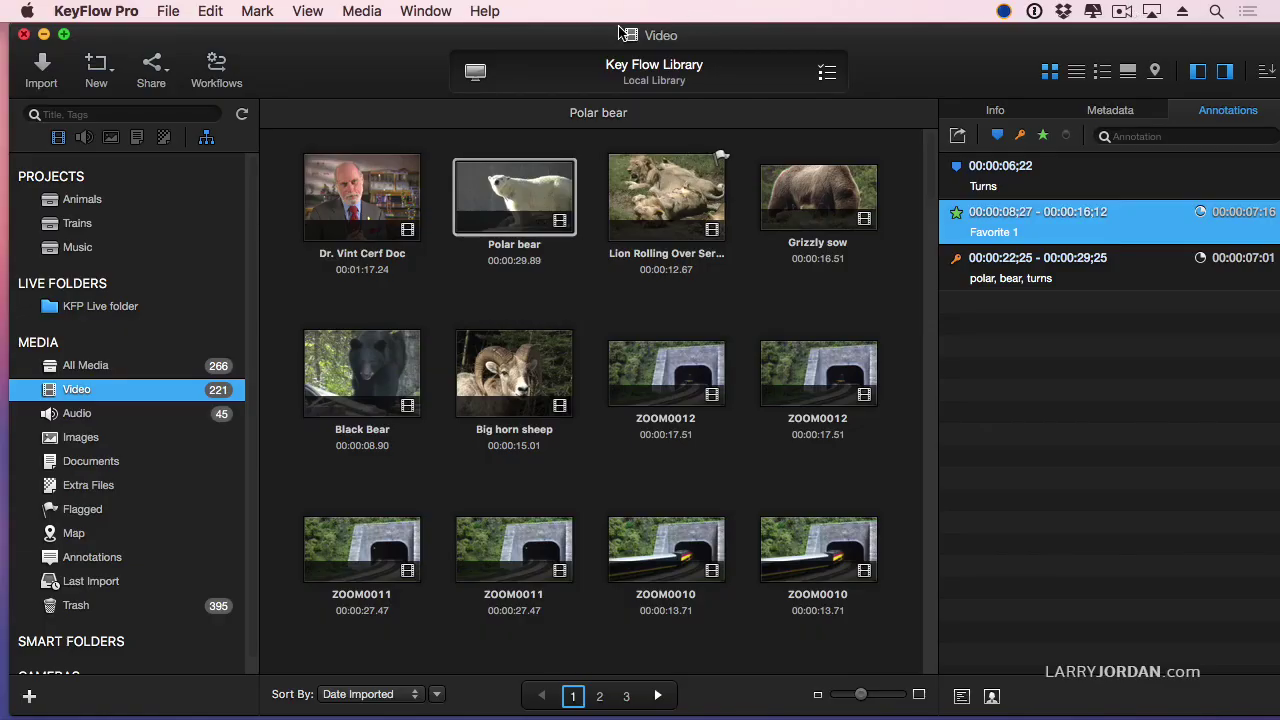
Create a new project named People from the File menu.
drag(590, 35, 581, 35)
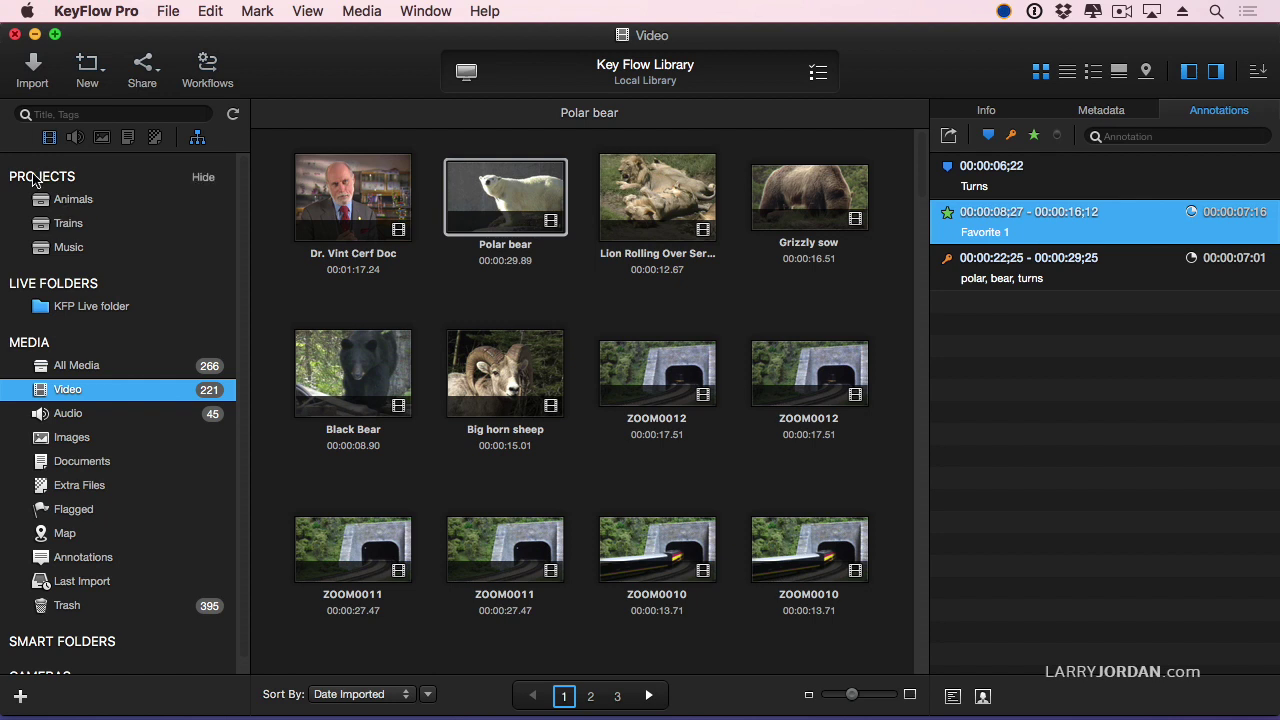
click(168, 11)
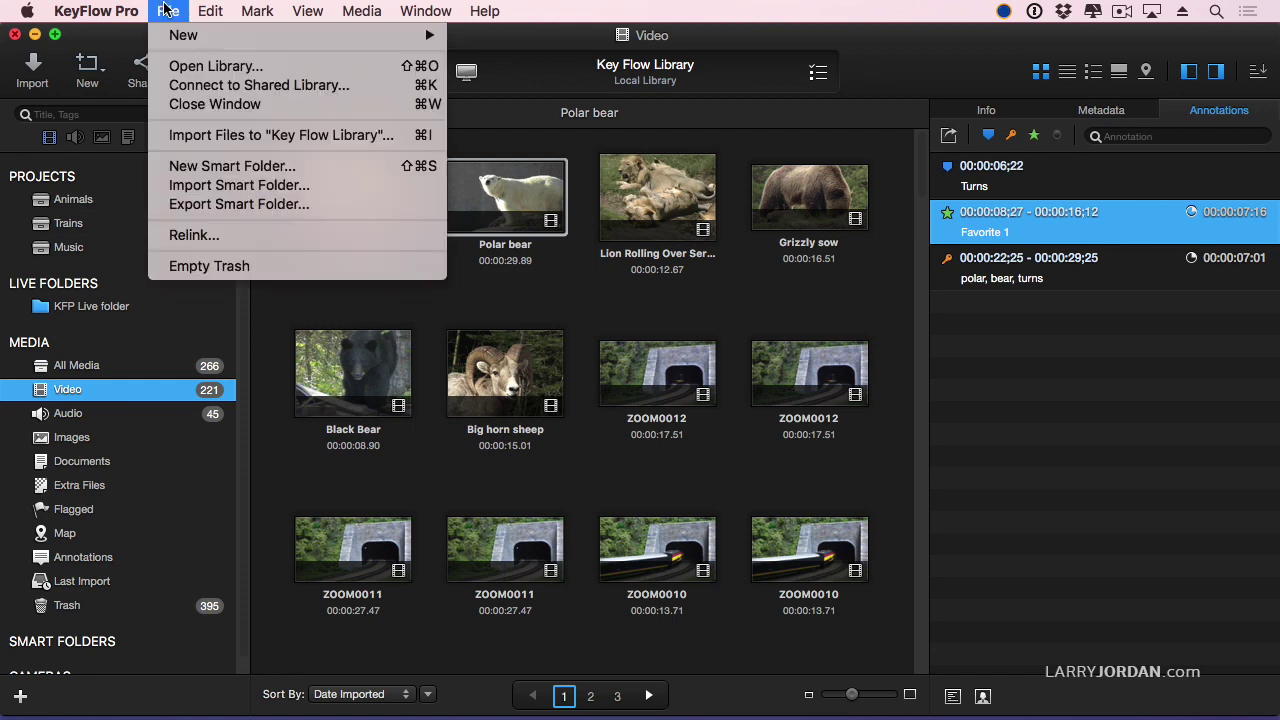
mouse_move(180, 35)
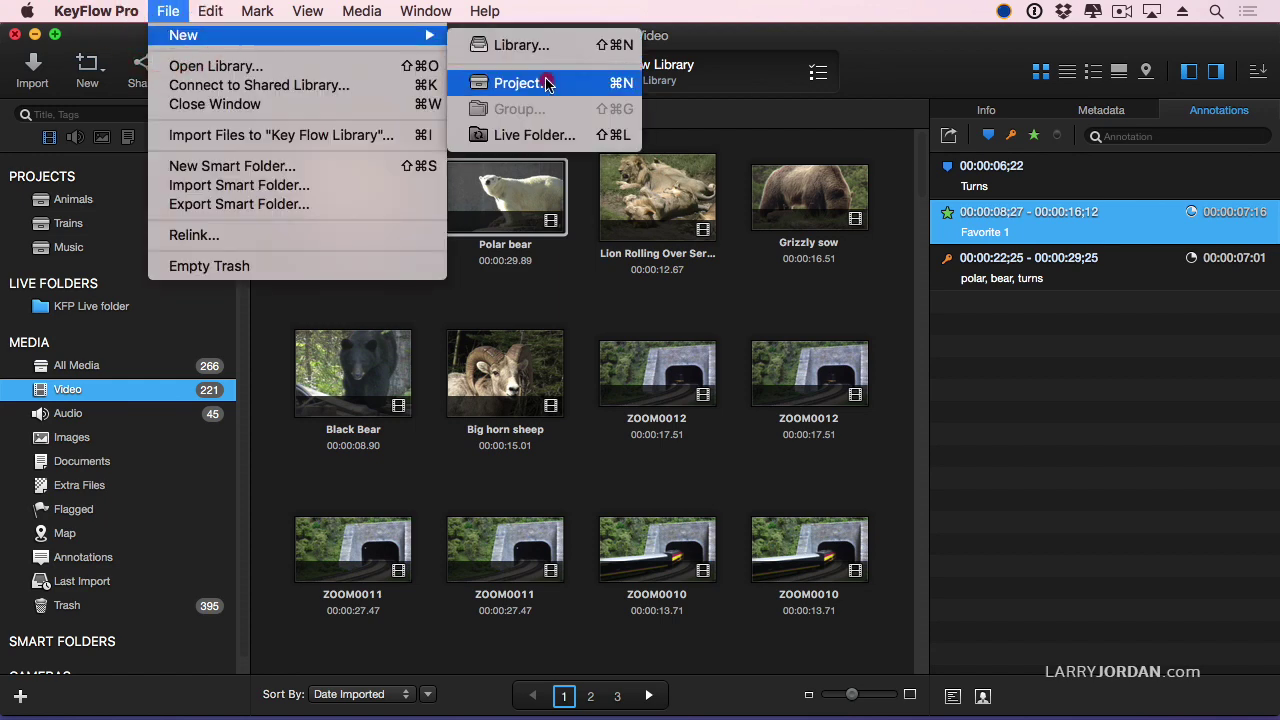
click(547, 83)
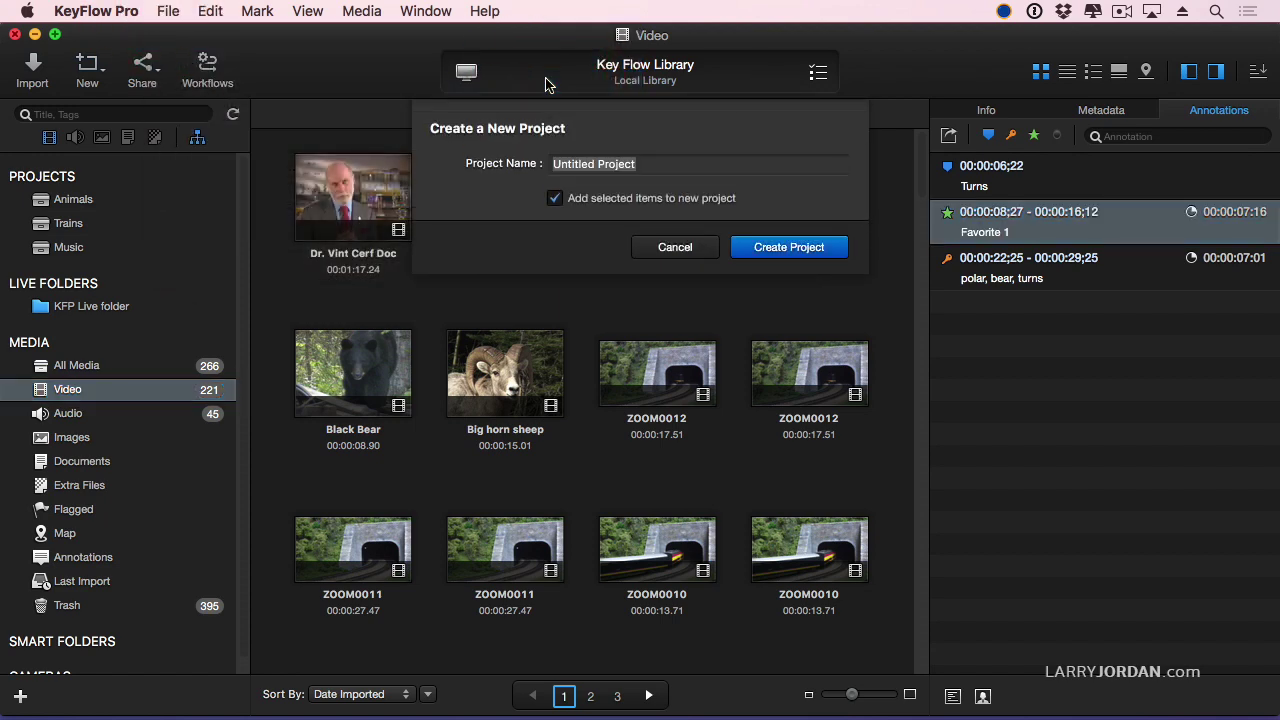
text(People)
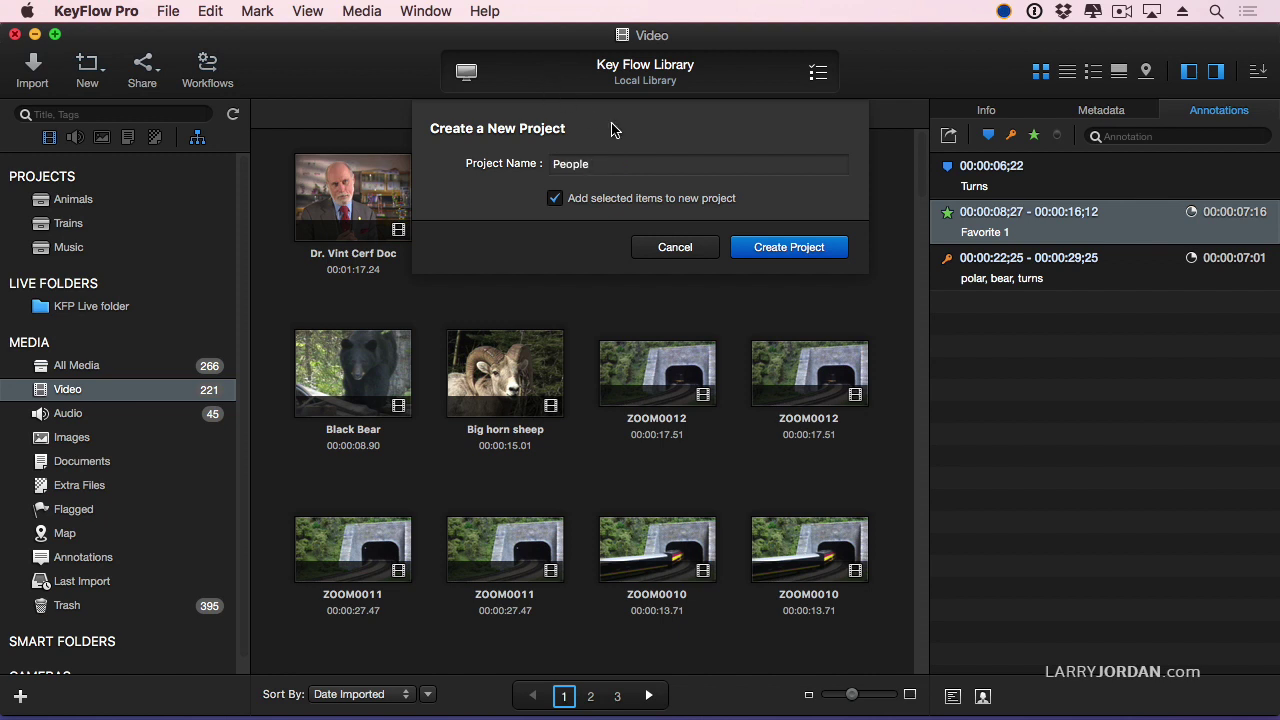
click(742, 246)
Browse the Animals, Trains and Music projects, then open the empty People project.
click(70, 200)
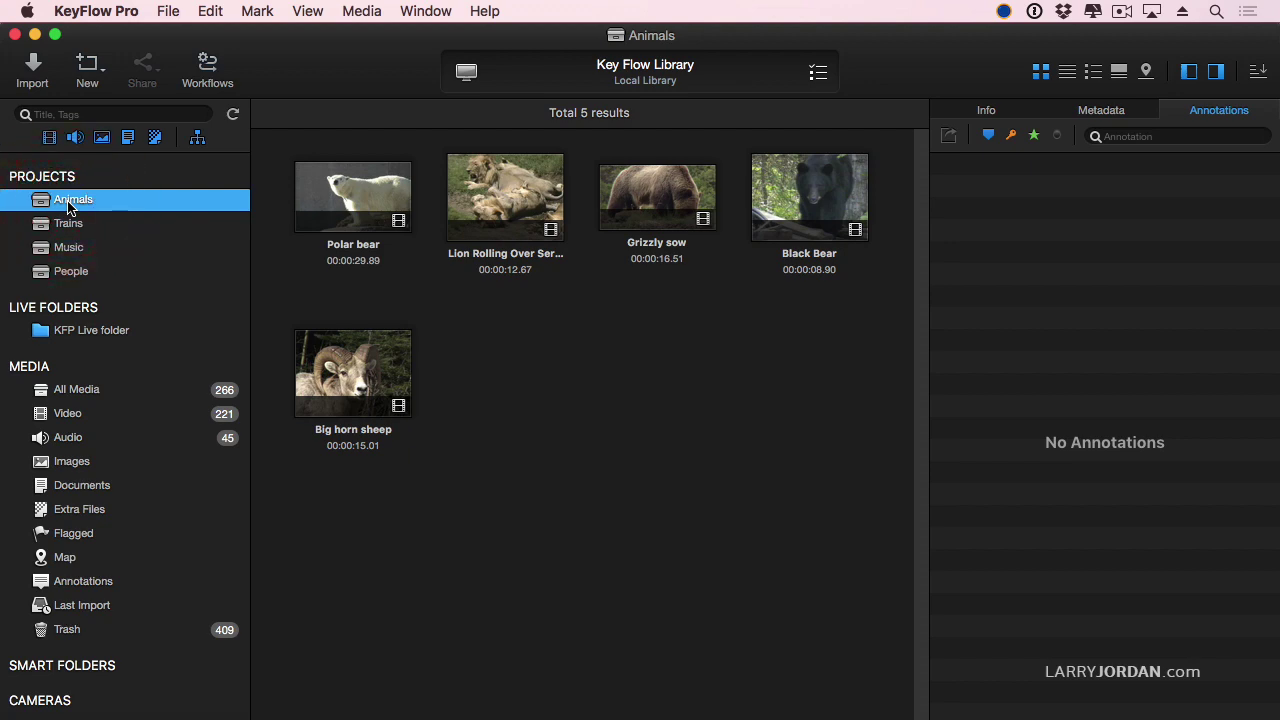
click(68, 226)
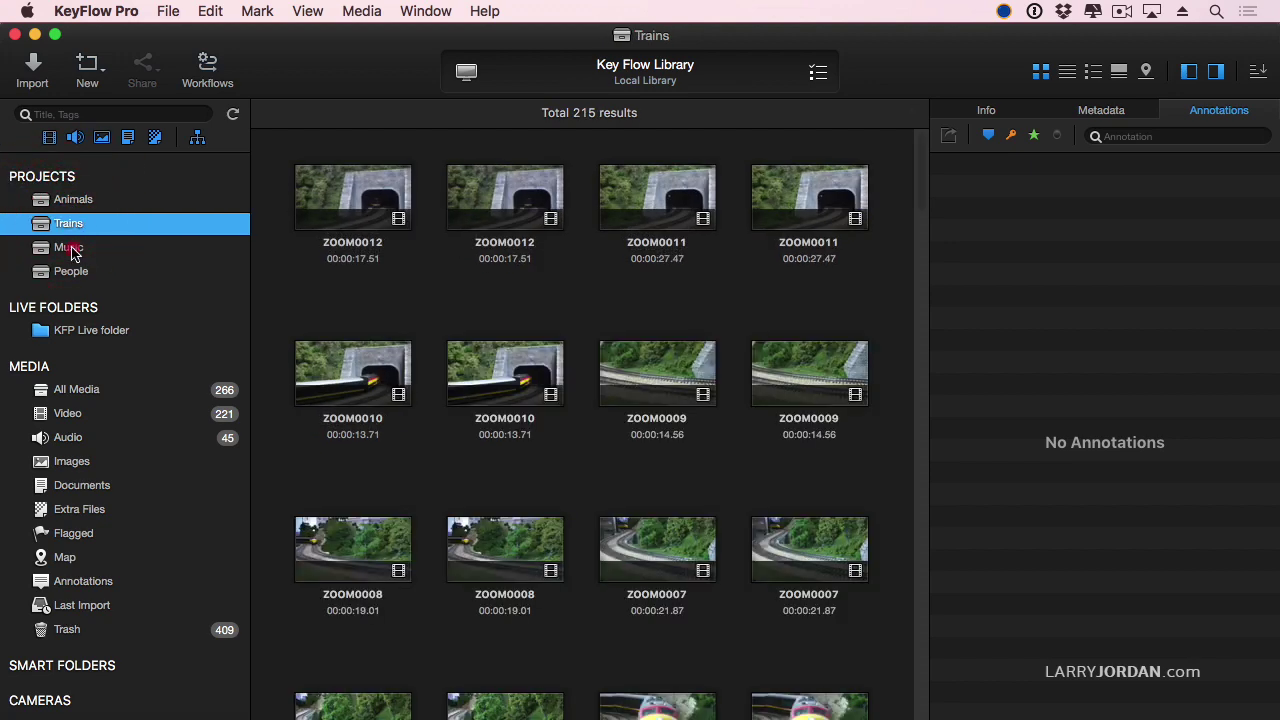
click(72, 254)
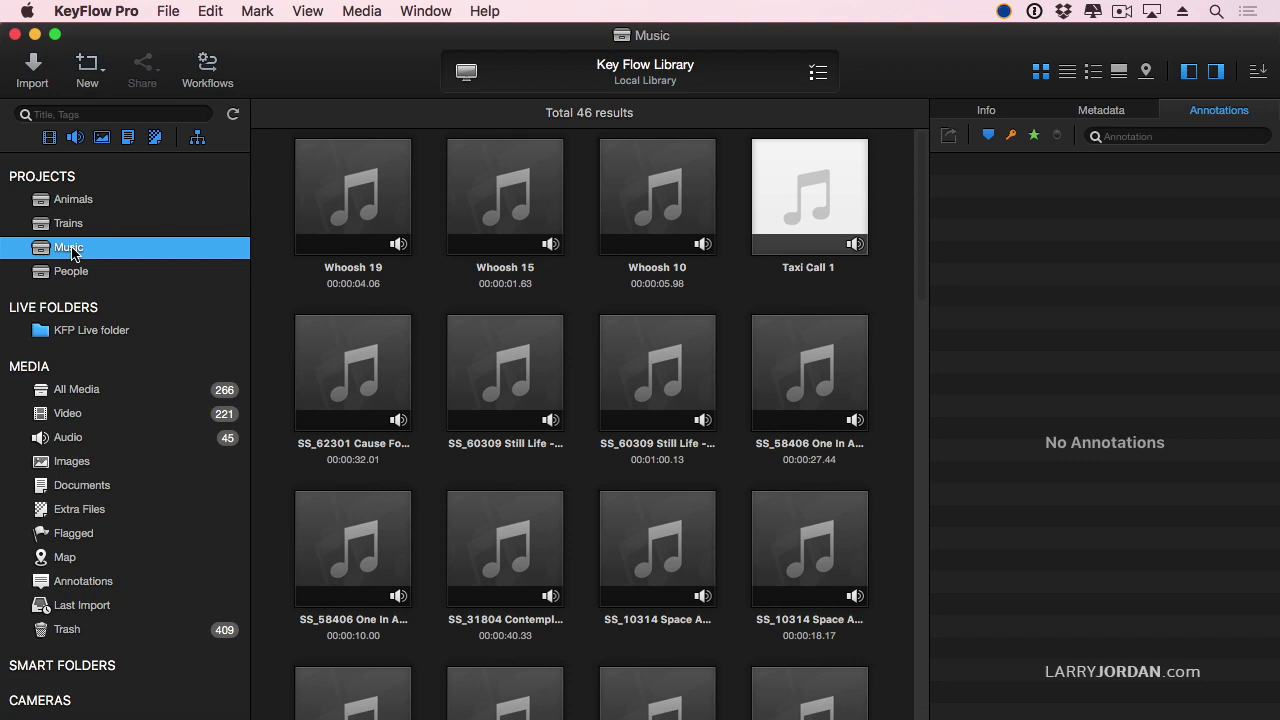
click(90, 276)
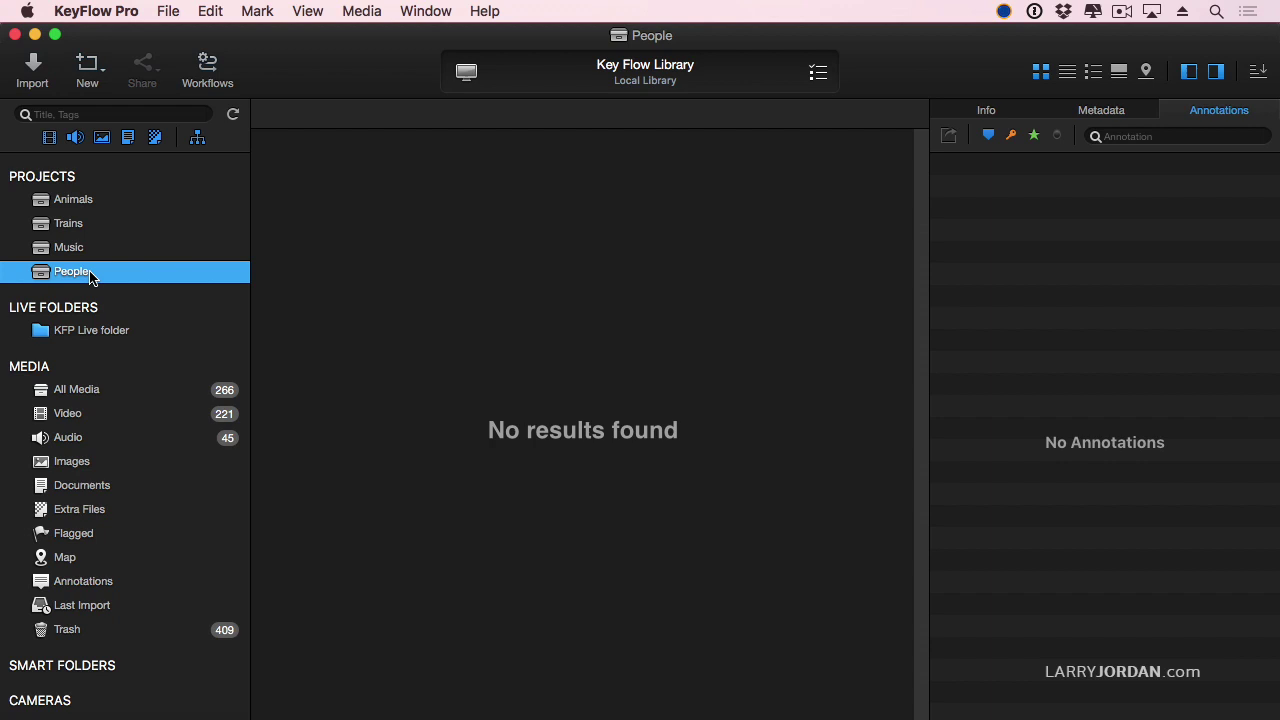
Import all 13 files from the People footage folder into People, leaving files in place.
click(33, 68)
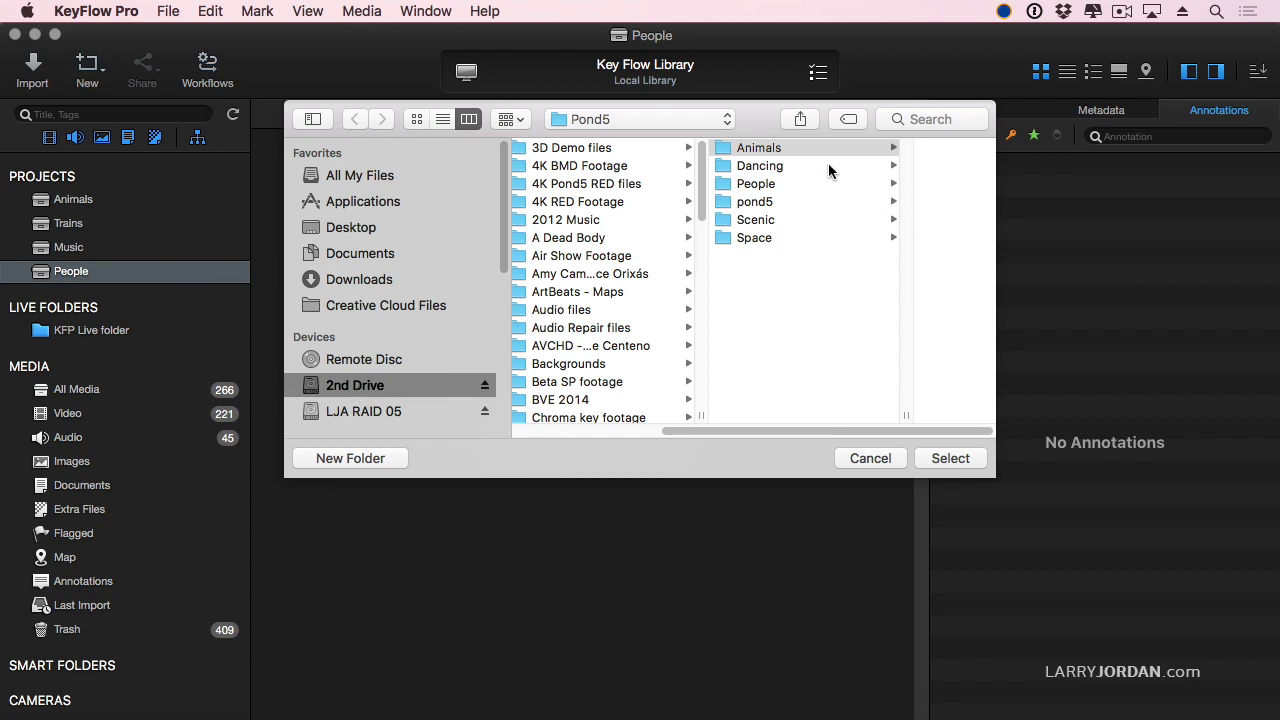
click(765, 186)
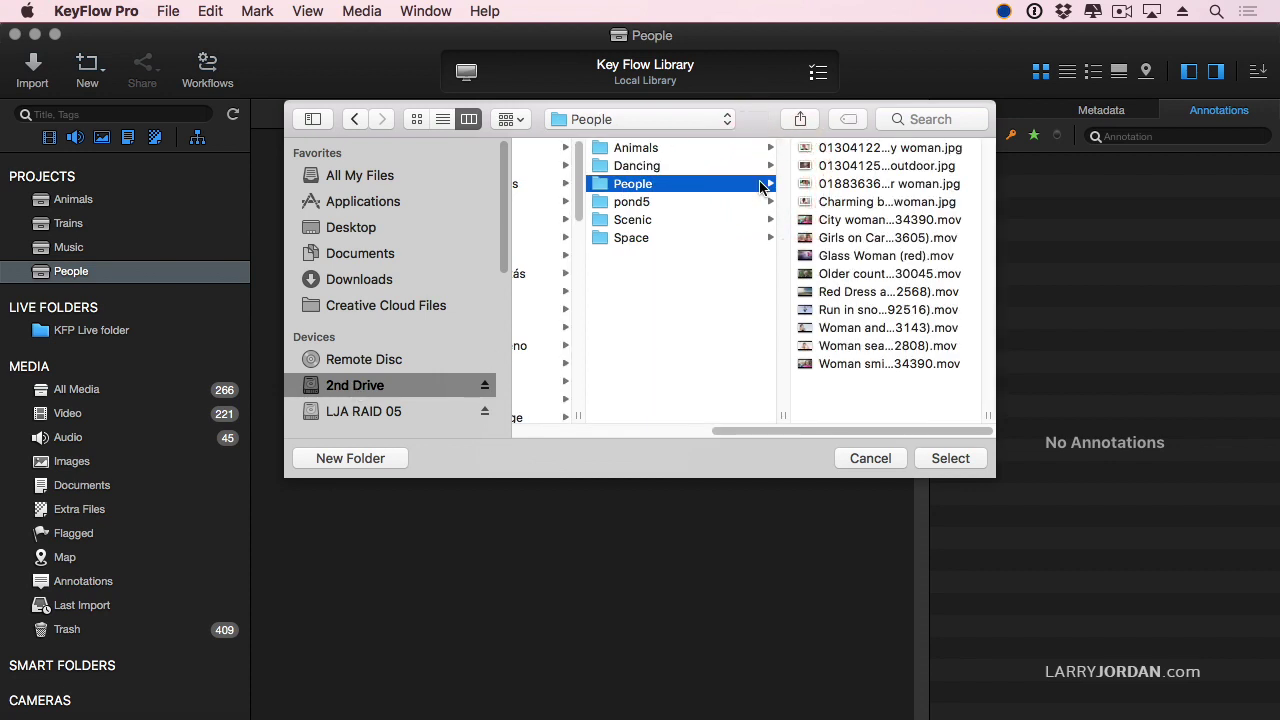
click(950, 458)
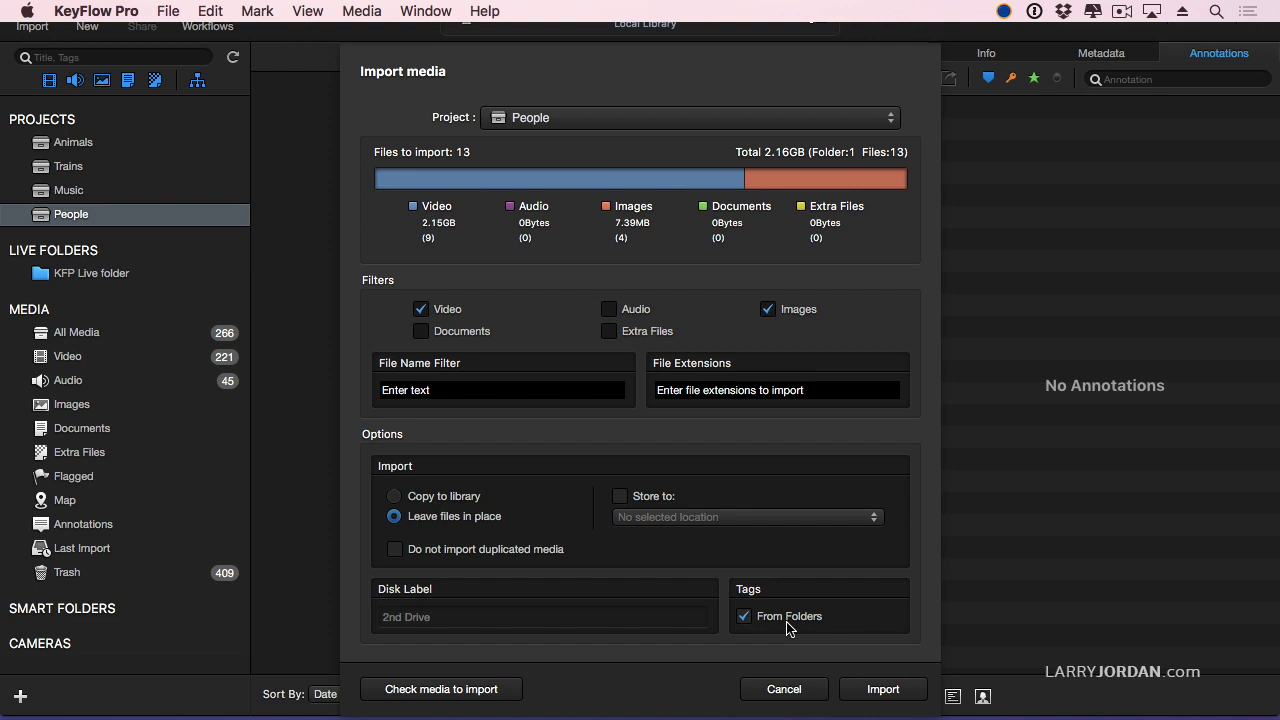
click(882, 692)
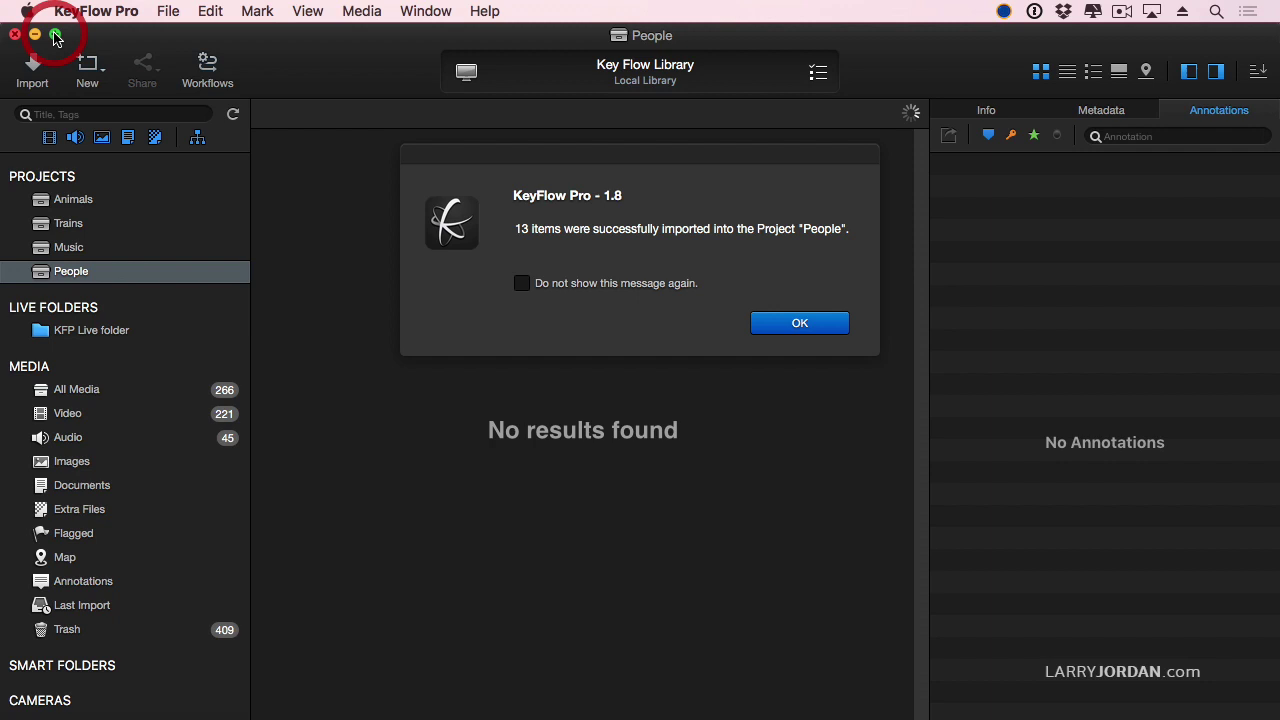
Dismiss the import confirmation, zoom the window, and check the Background Jobs and Active Sessions popovers.
click(812, 318)
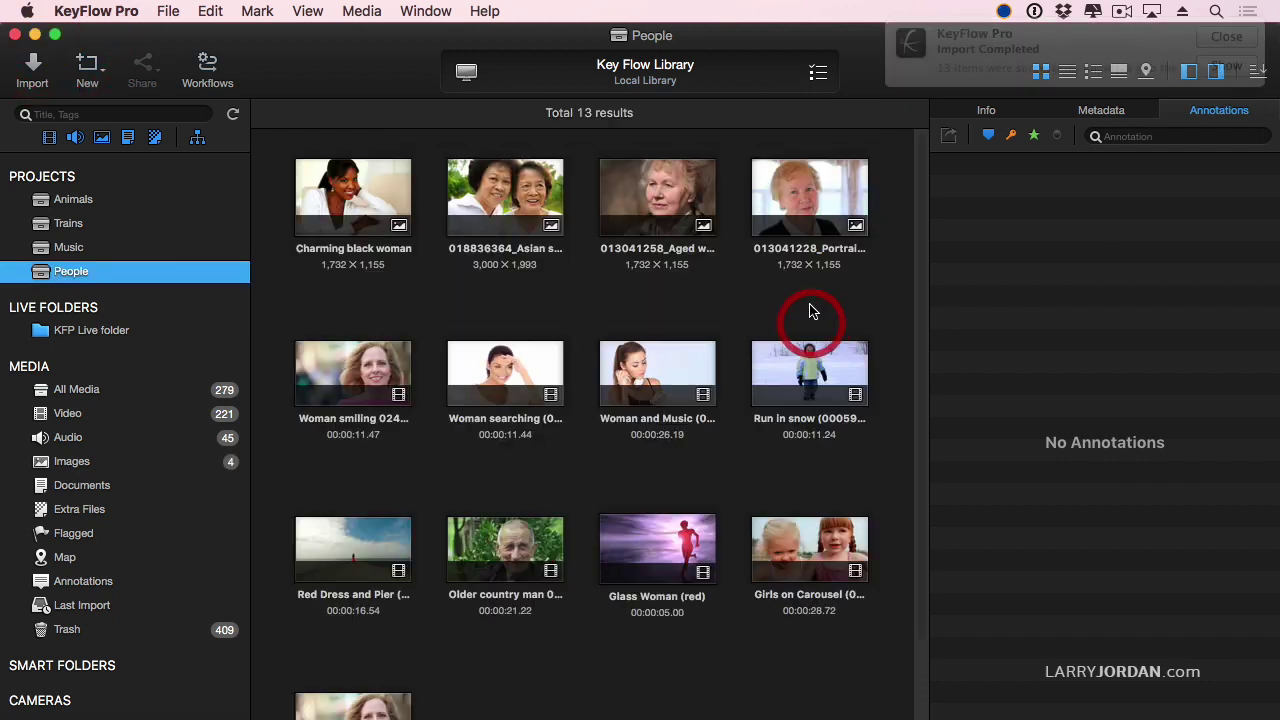
click(55, 36)
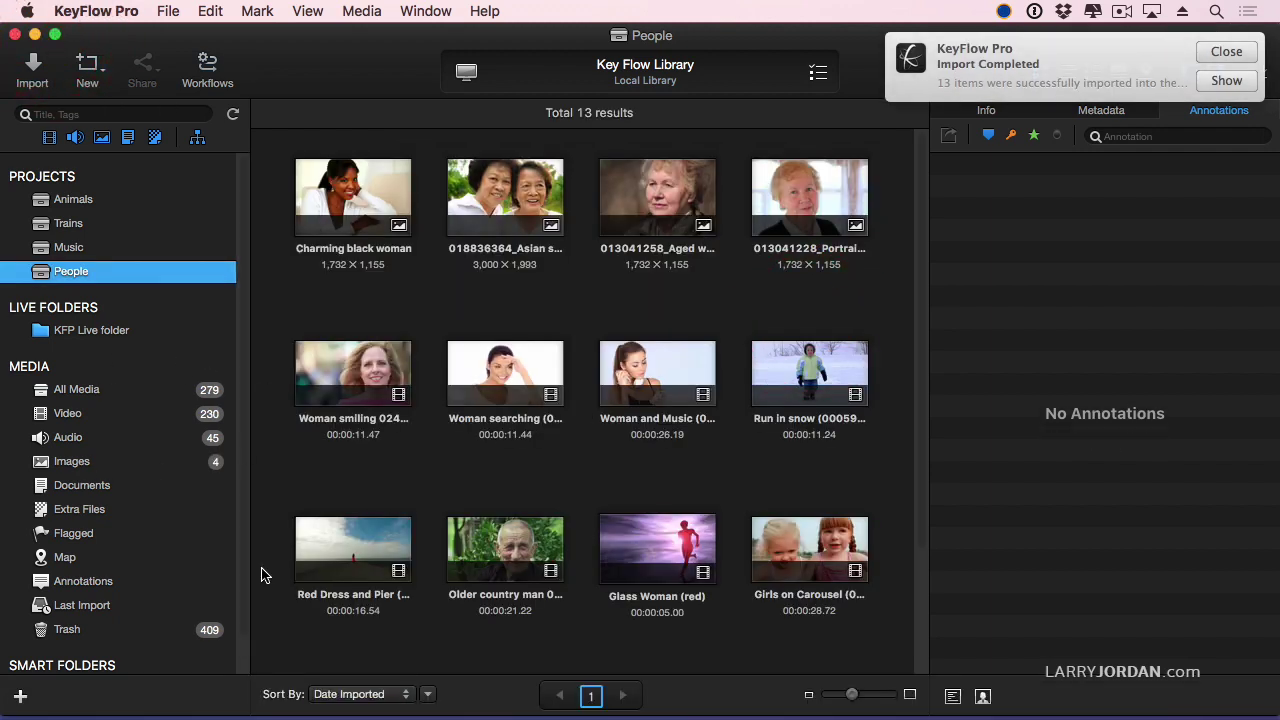
click(952, 700)
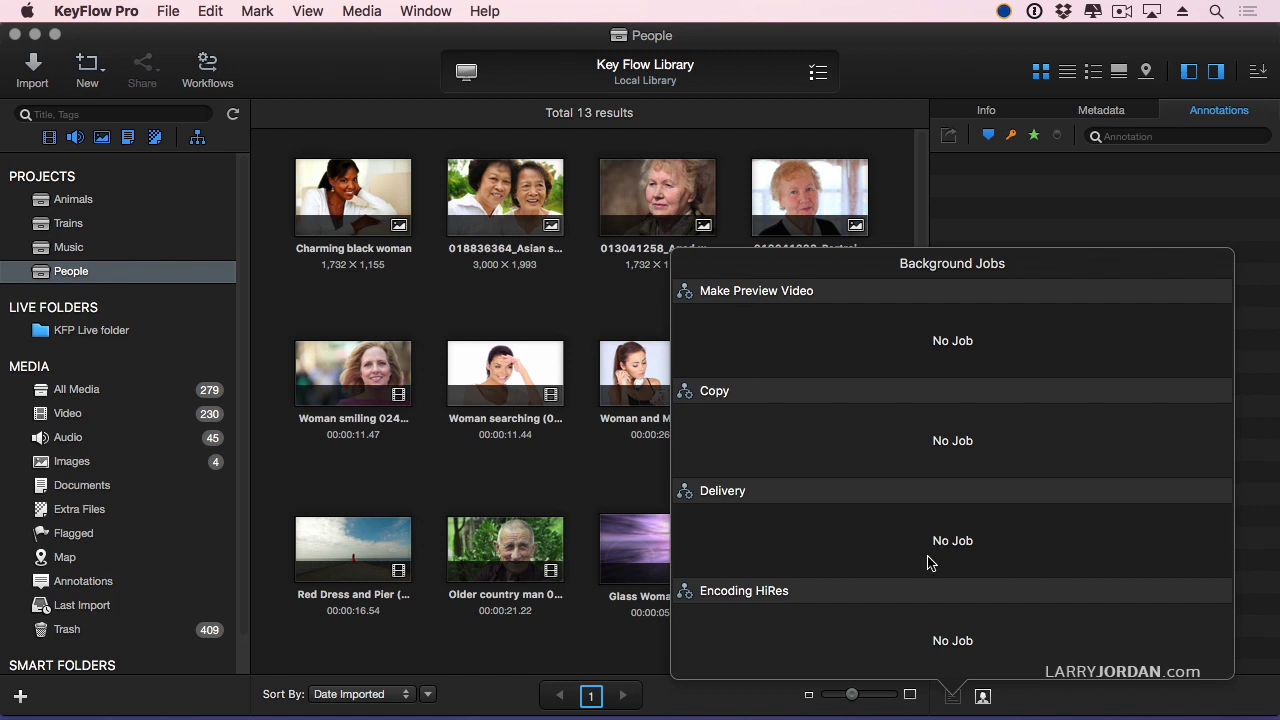
click(955, 696)
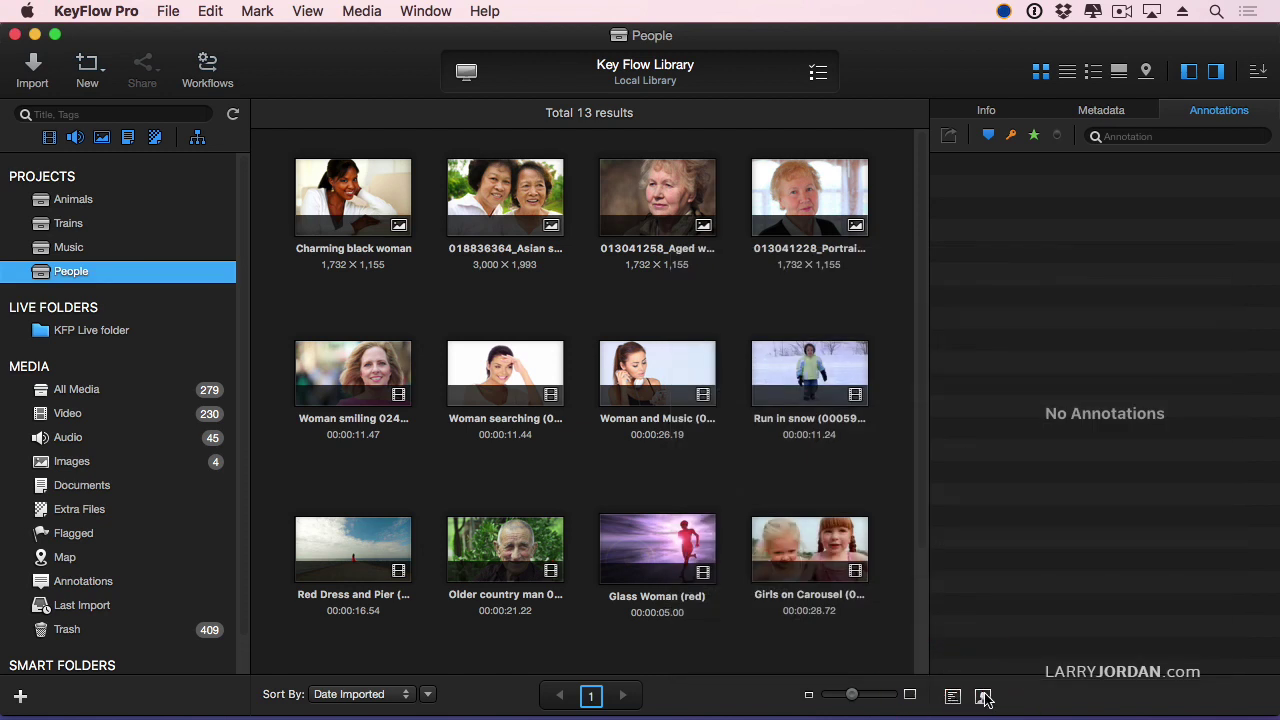
click(985, 698)
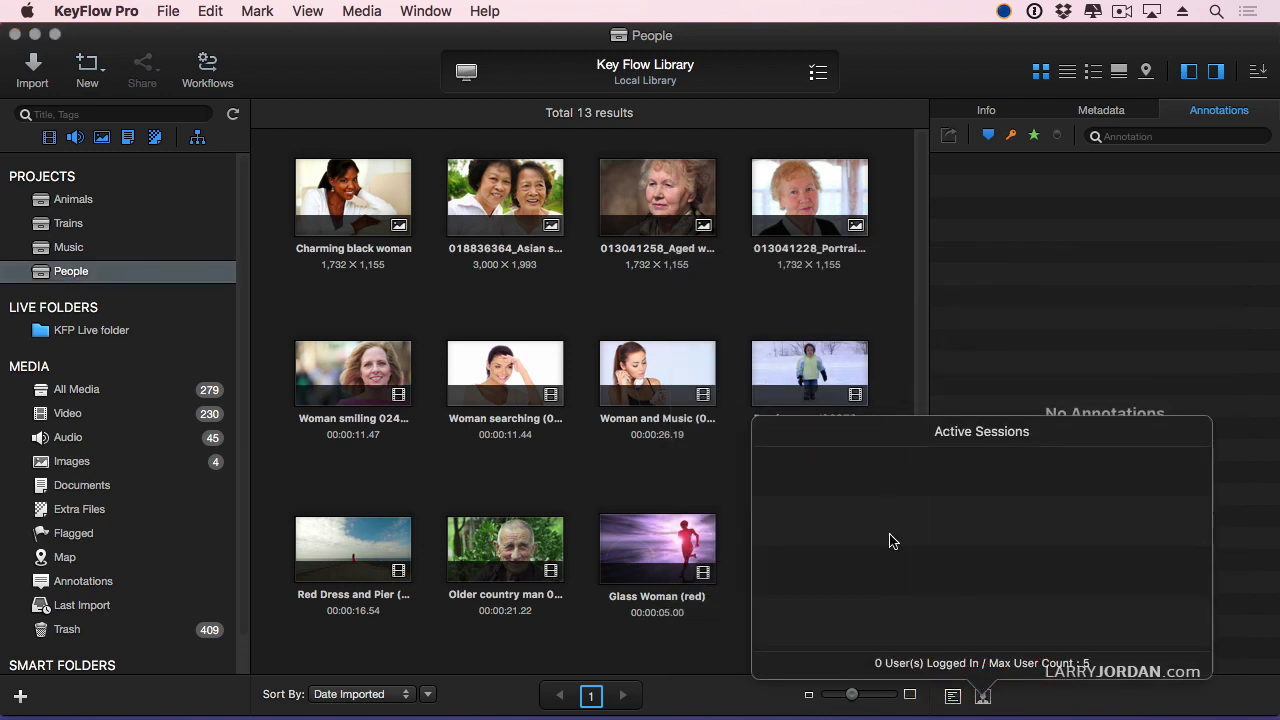
click(986, 697)
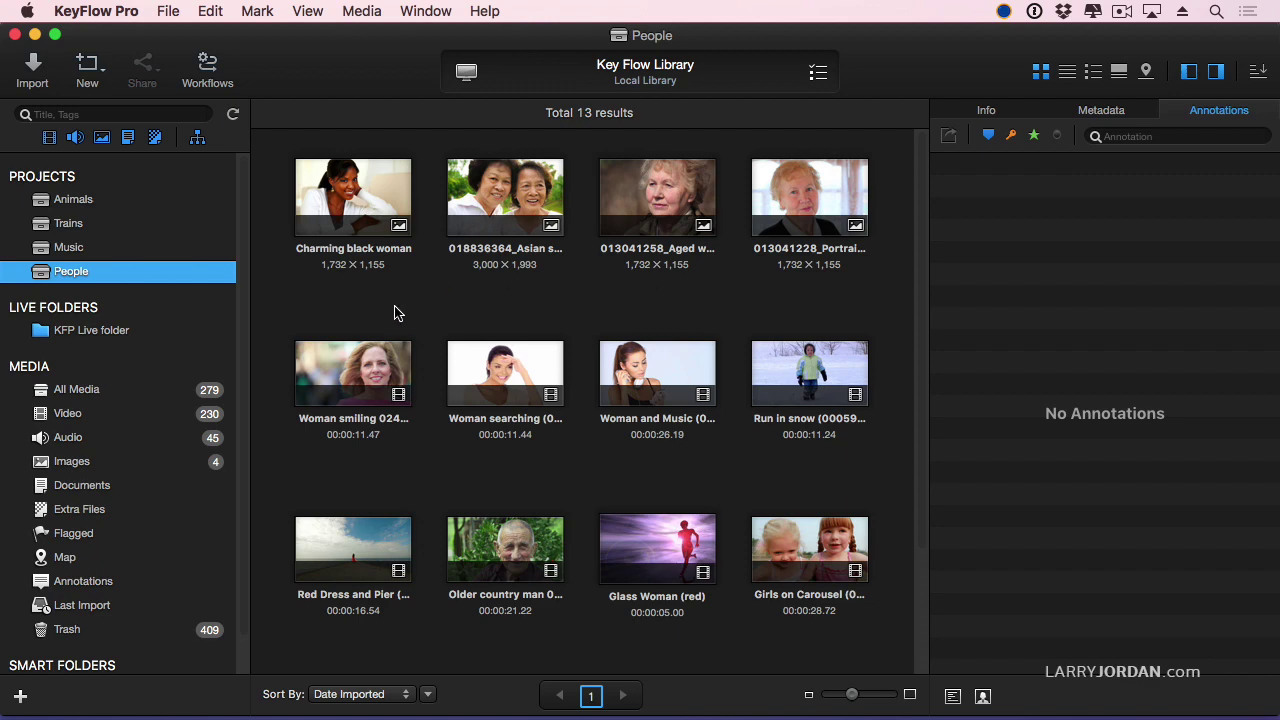
Open the Woman smiling clip and set In at 00:00:02.40 and Out at 00:00:07.33.
double_click(371, 352)
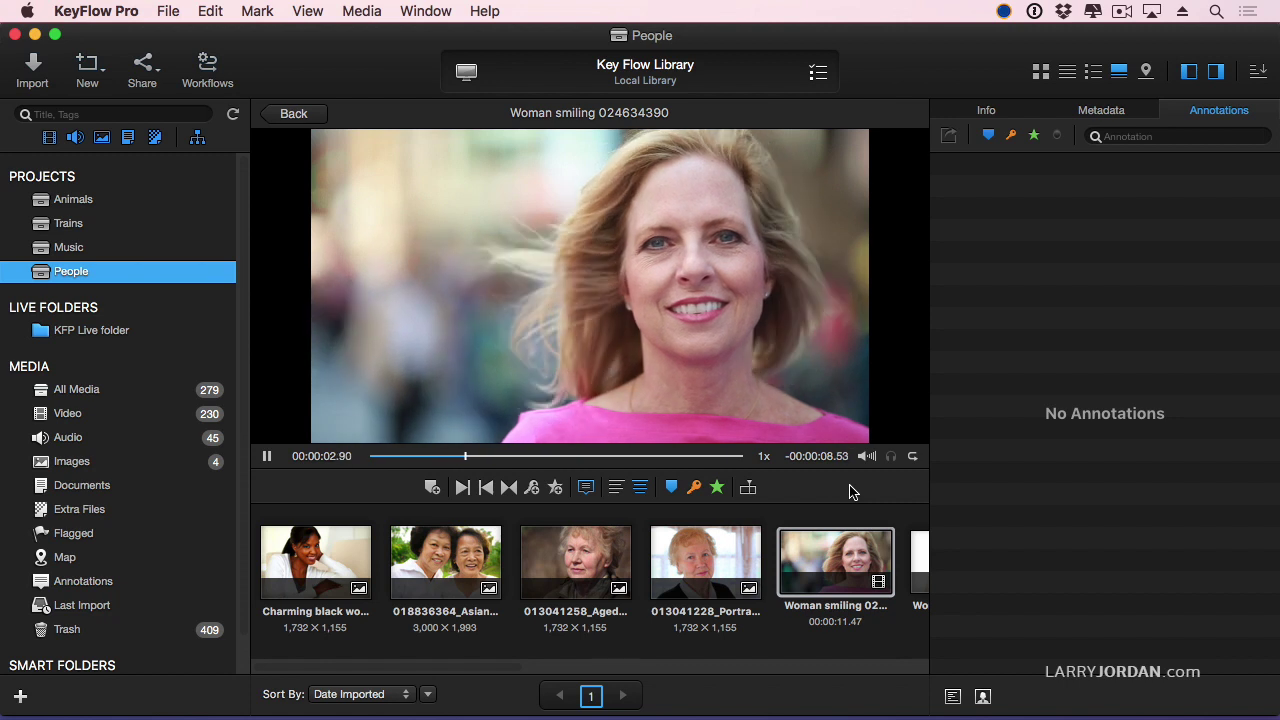
key(space)
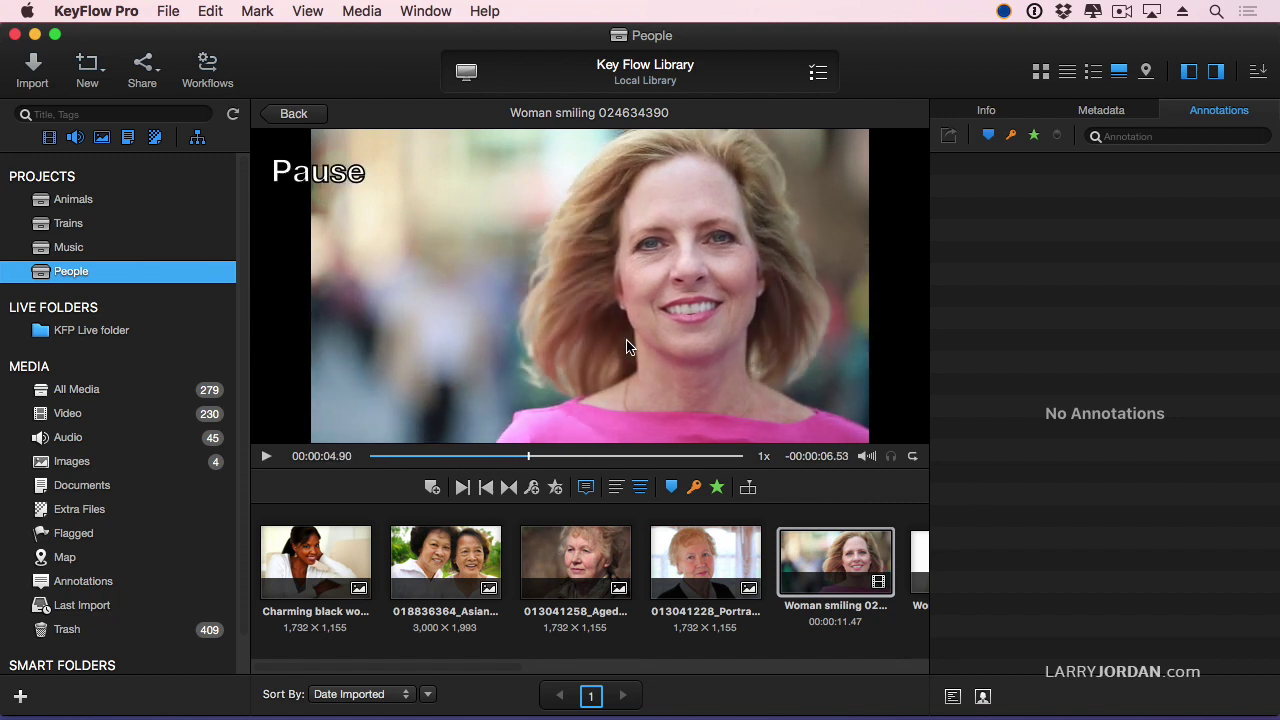
click(452, 457)
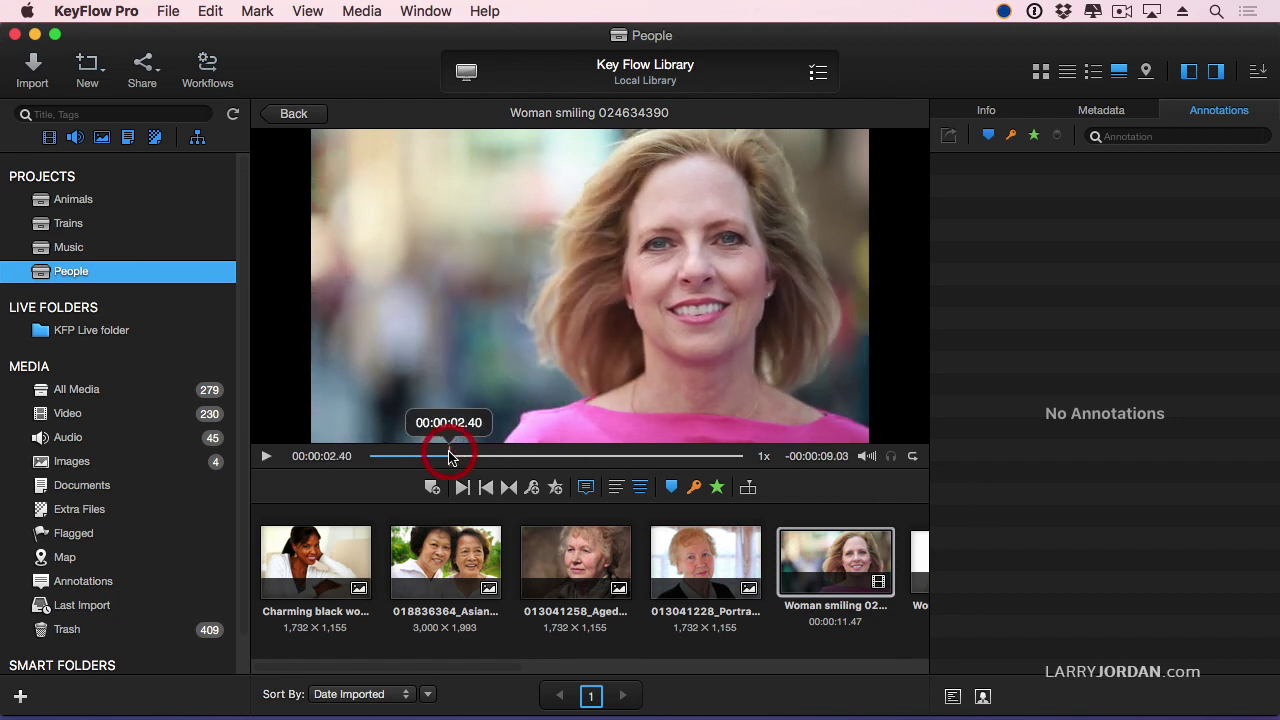
key(i)
click(562, 457)
click(608, 457)
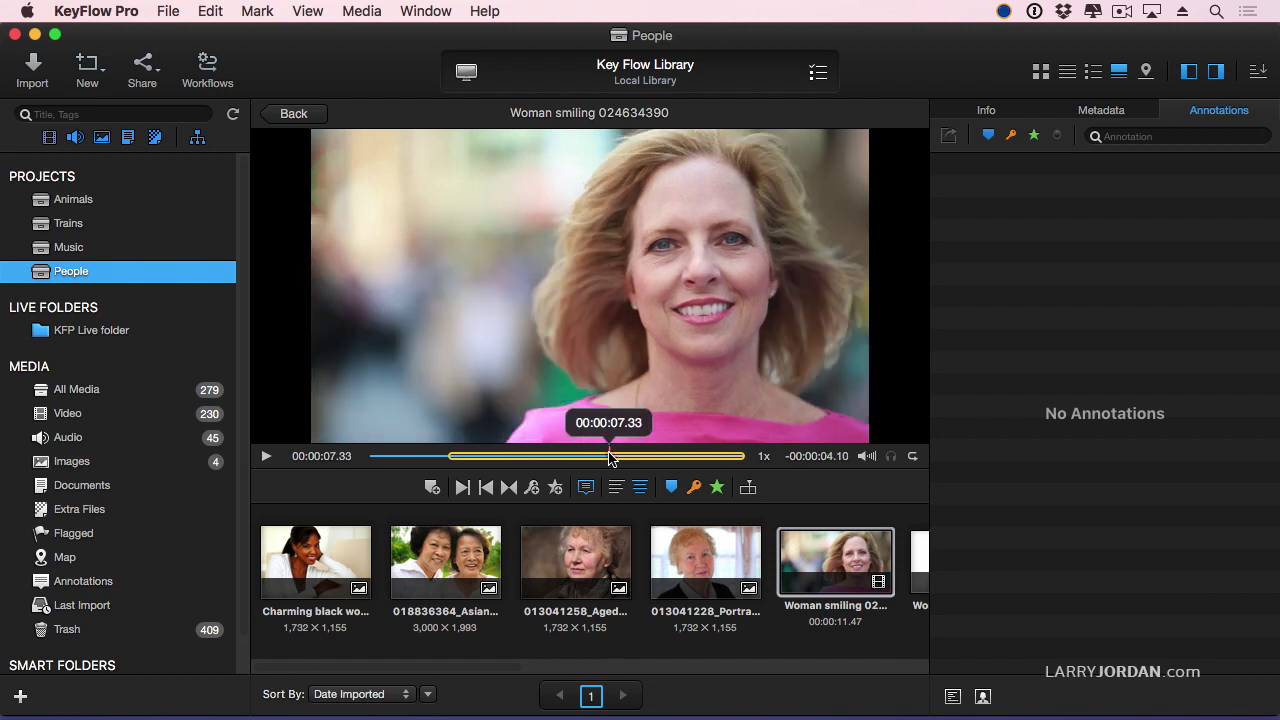
key(o)
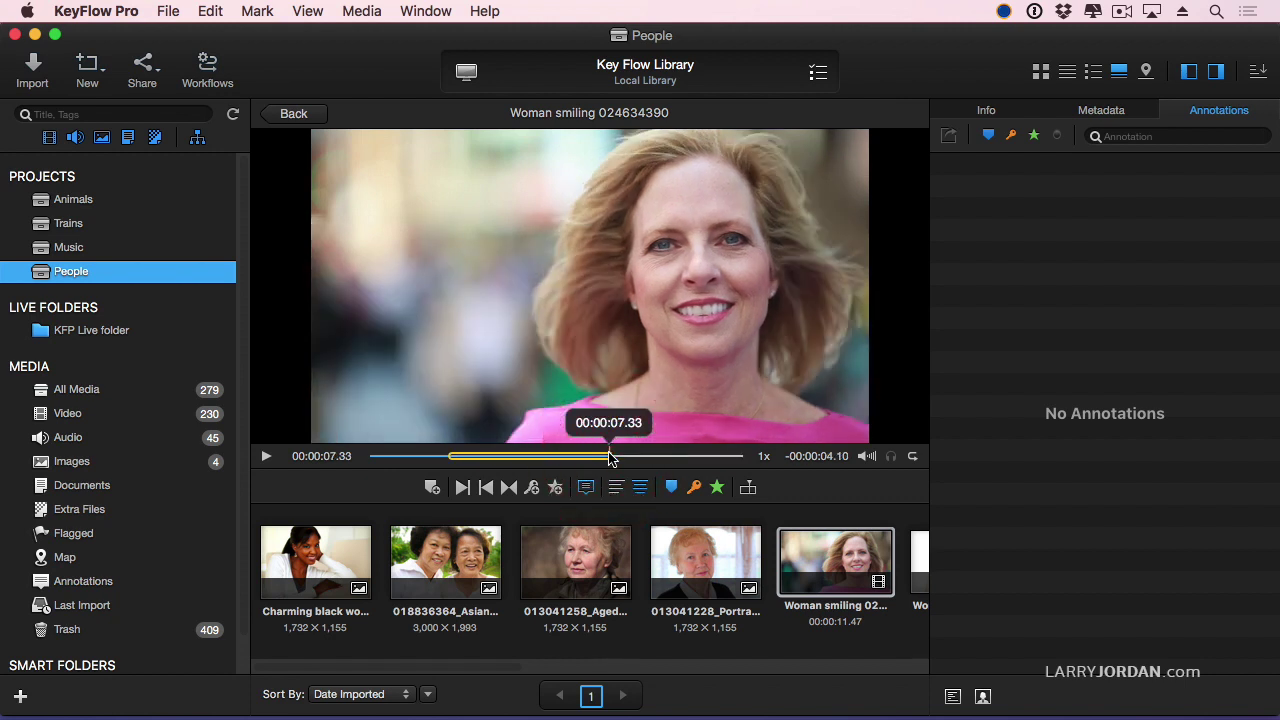
Save that range as favorite 'Woman in pink smiles', then mark a new range 06.83–09.53.
click(556, 487)
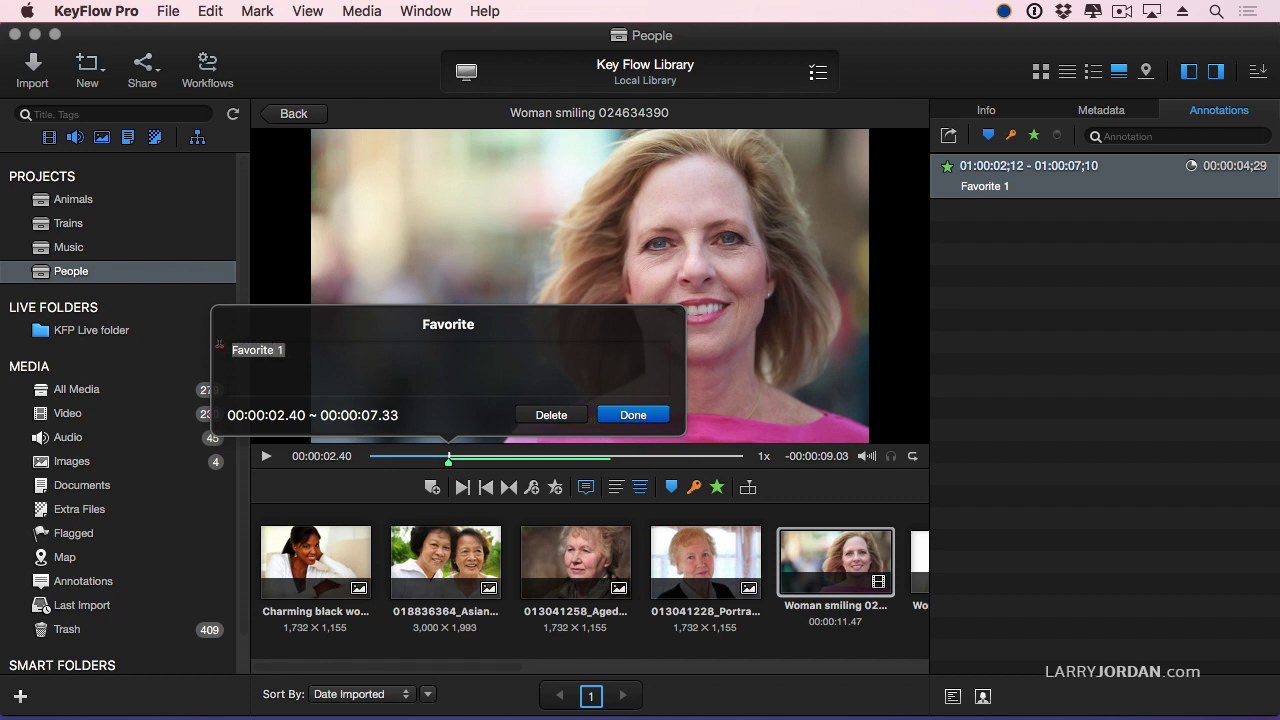
key(BackSpace)
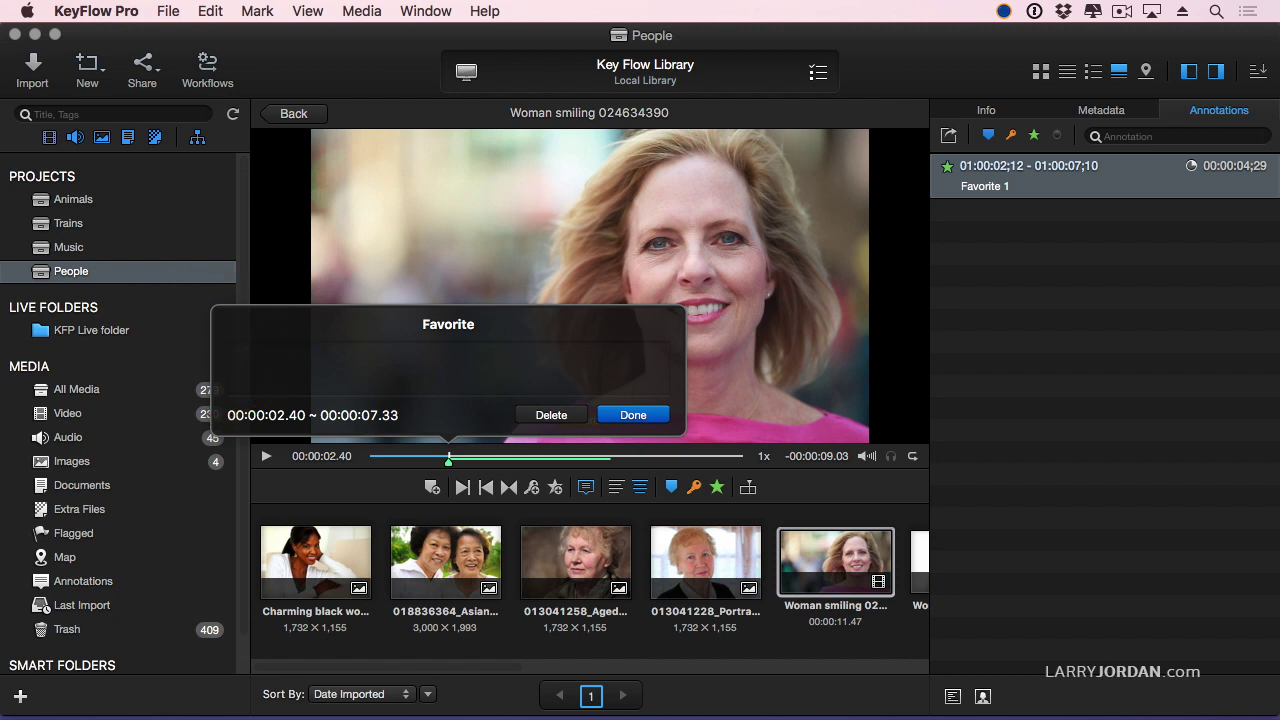
text(Woman in pink smiles)
key(Return)
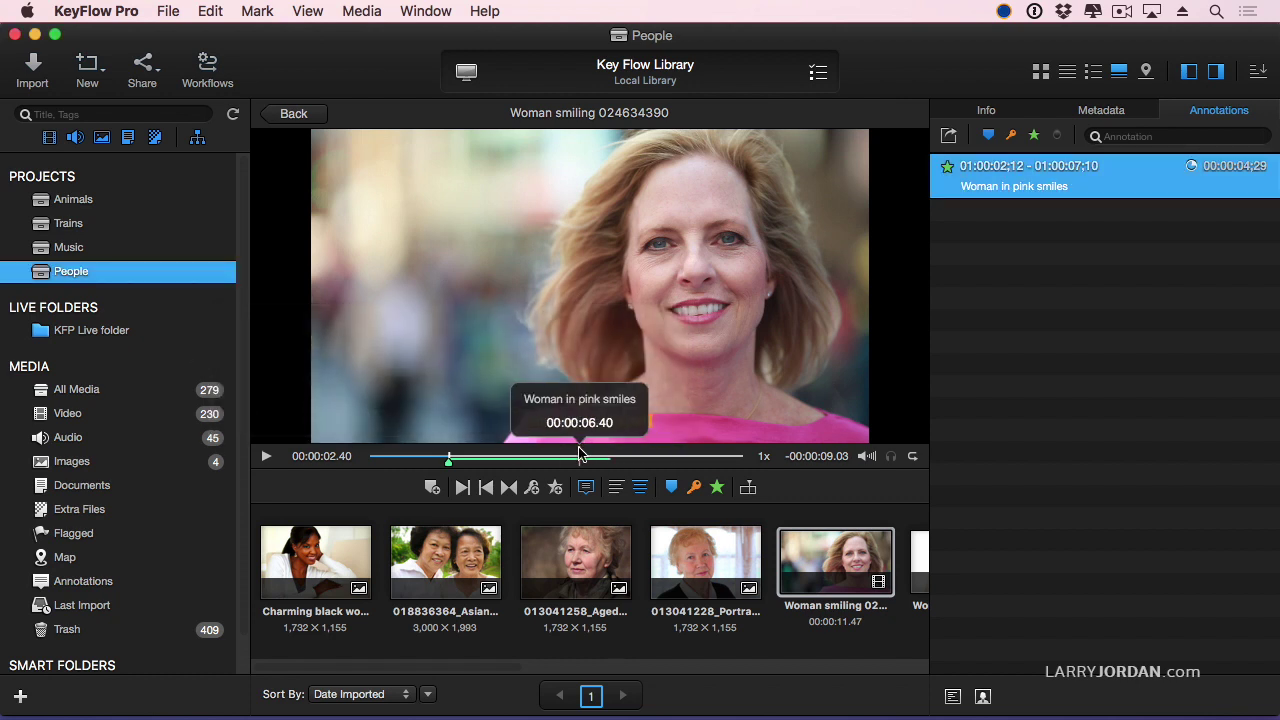
drag(583, 456, 595, 456)
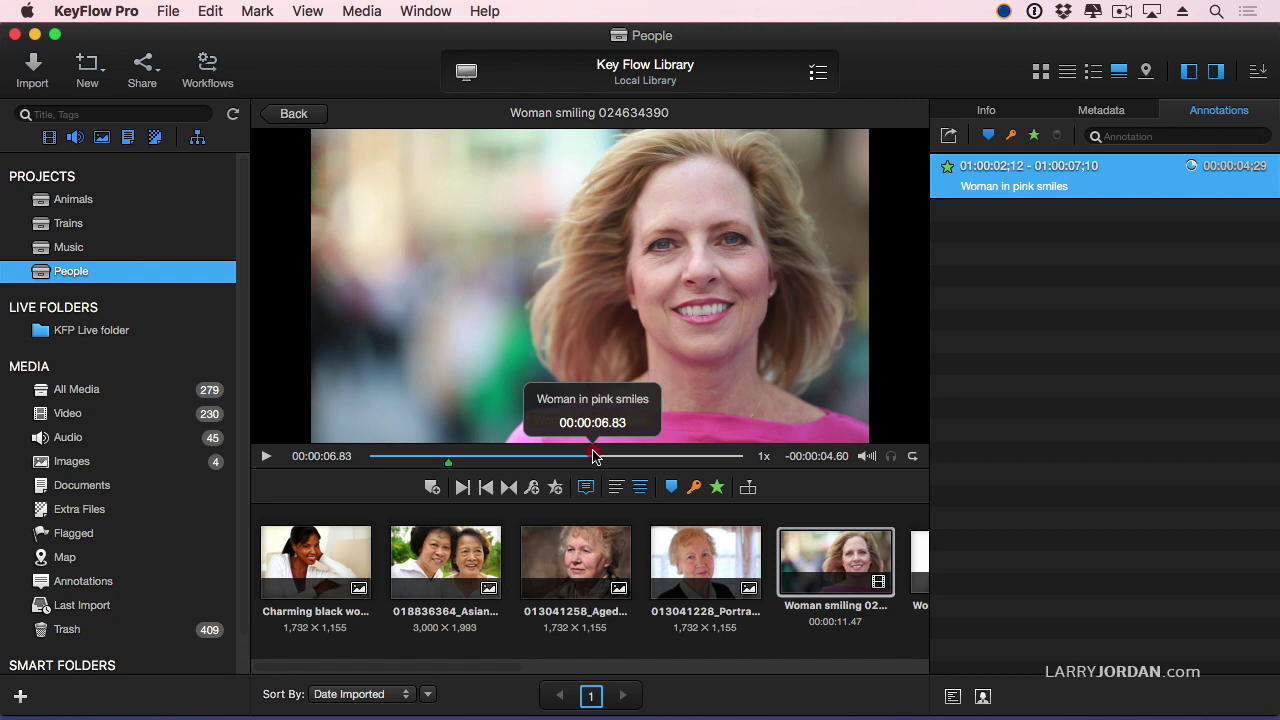
drag(594, 456, 682, 456)
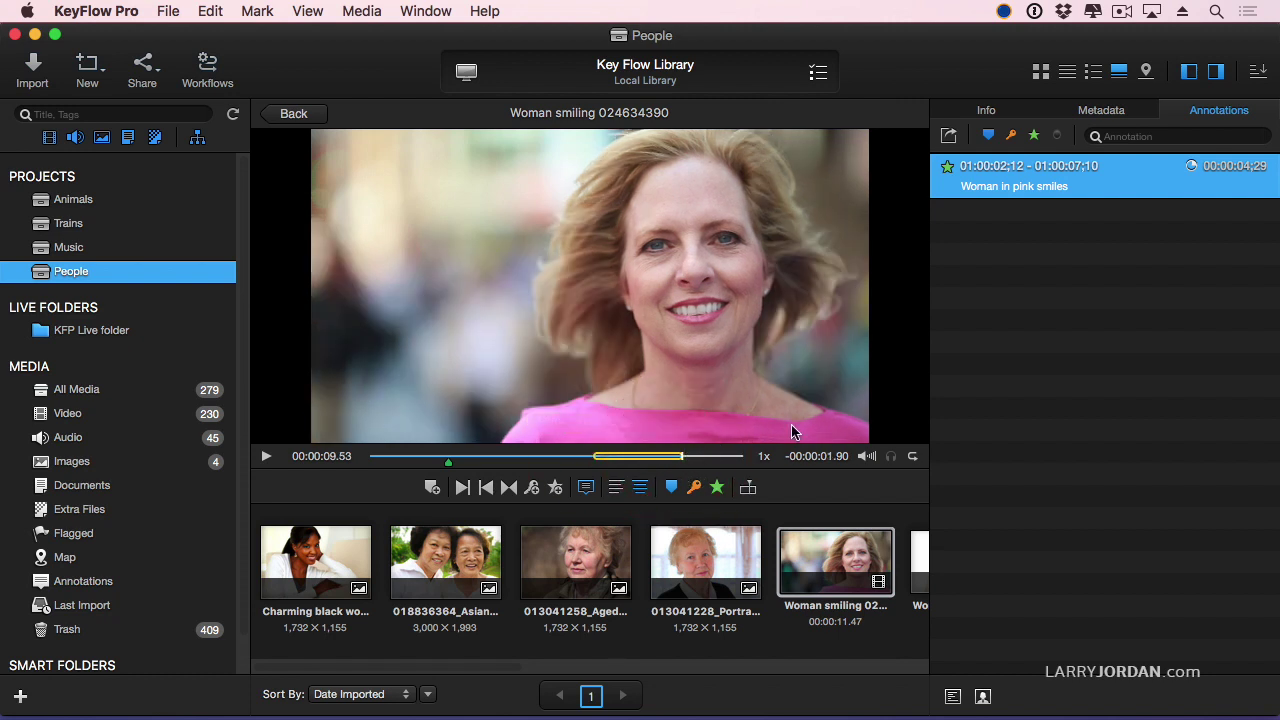
Tag the marked range with keywords woman, blonde, blowing hair and outdoors.
click(535, 487)
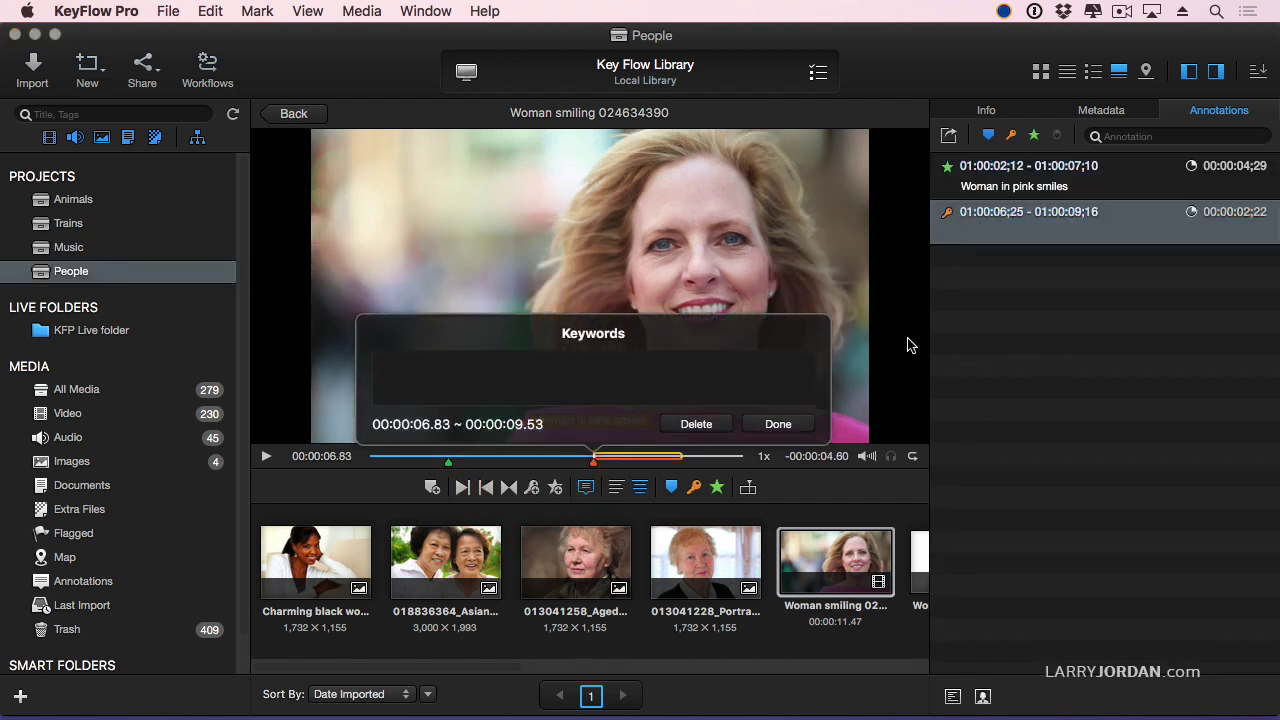
text(woman)
key(Return)
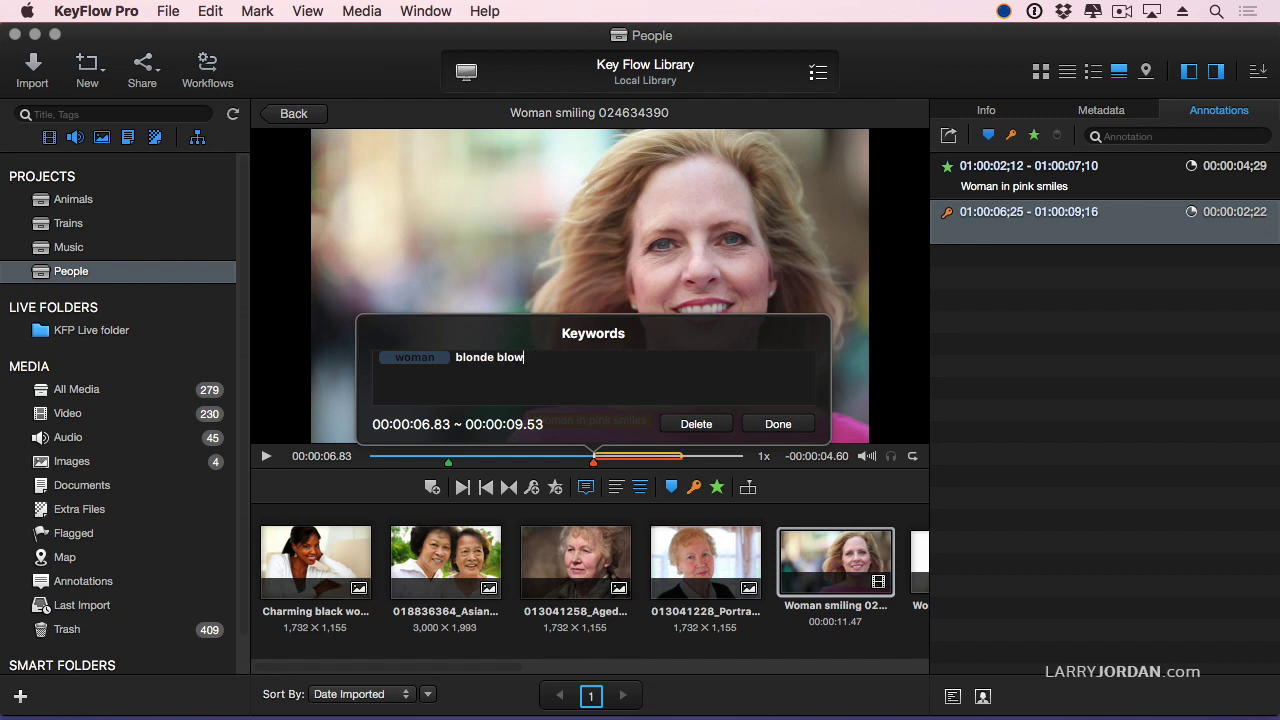
text(blonde b)
key(BackSpace)
key(Return)
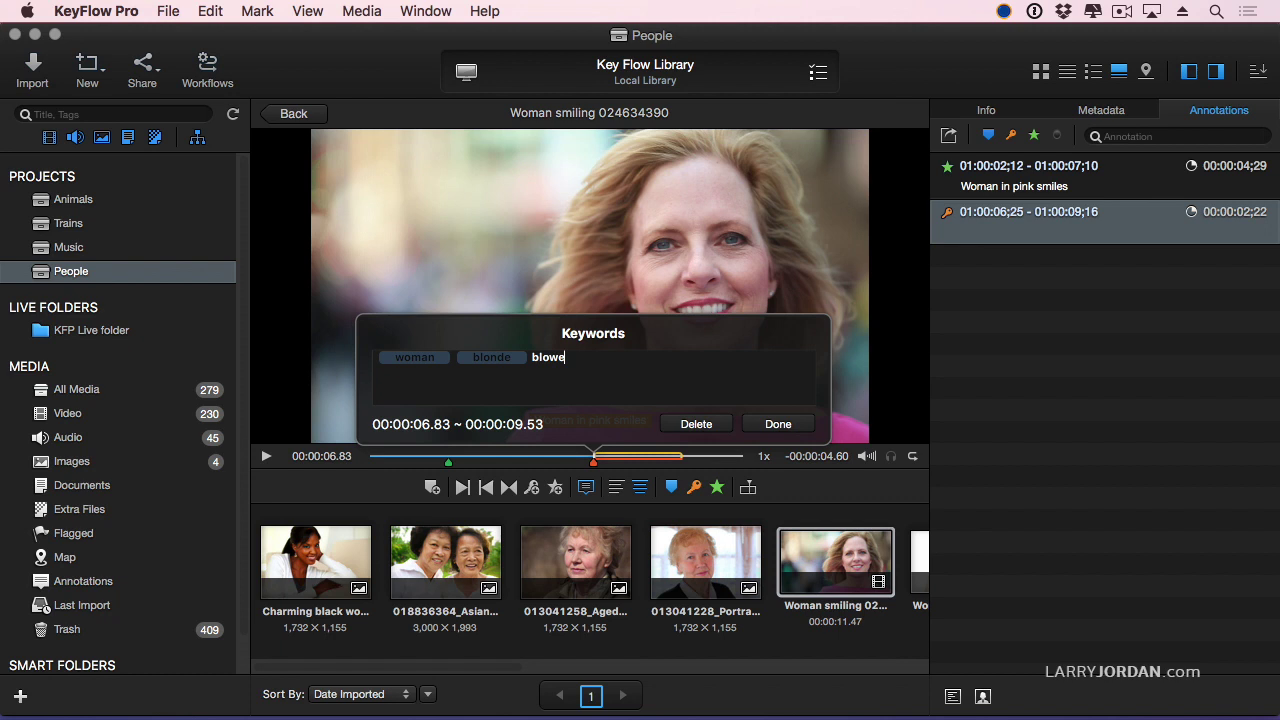
text(blowing hair)
key(Return)
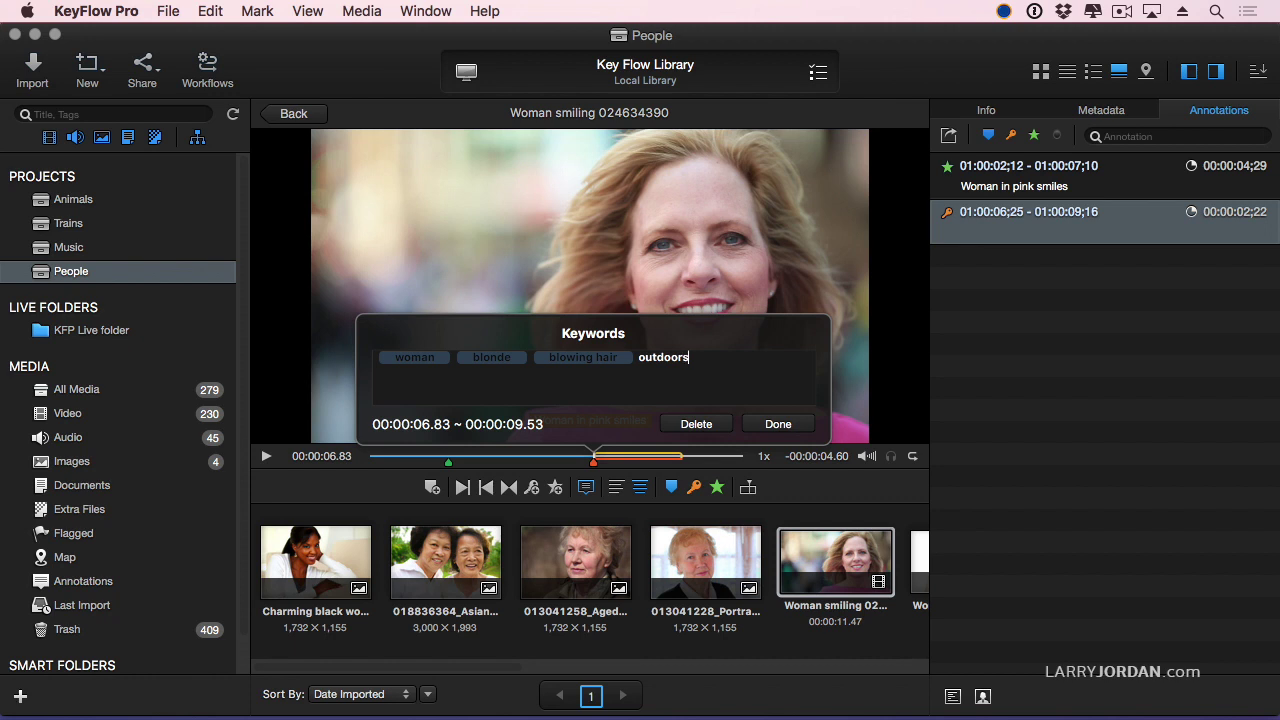
text(outdoors)
click(800, 430)
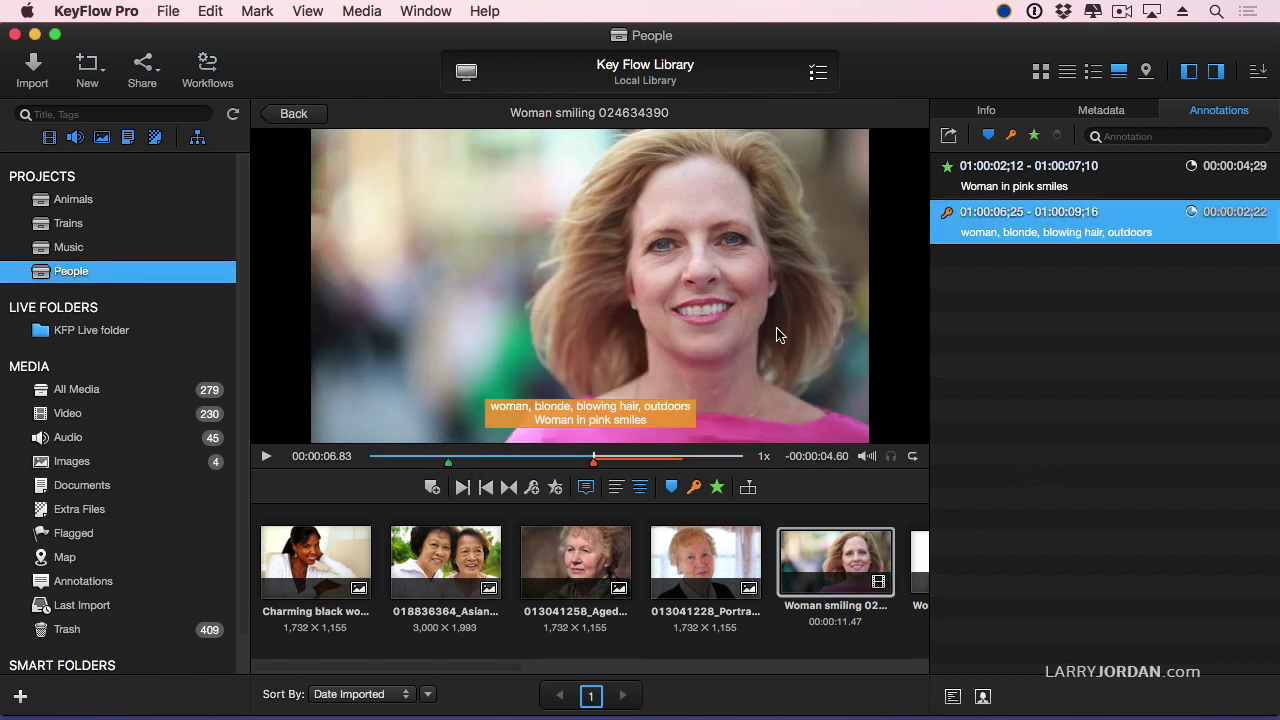
Jump between the clip's annotations, then add a marker at 00:00:01.30.
click(1000, 185)
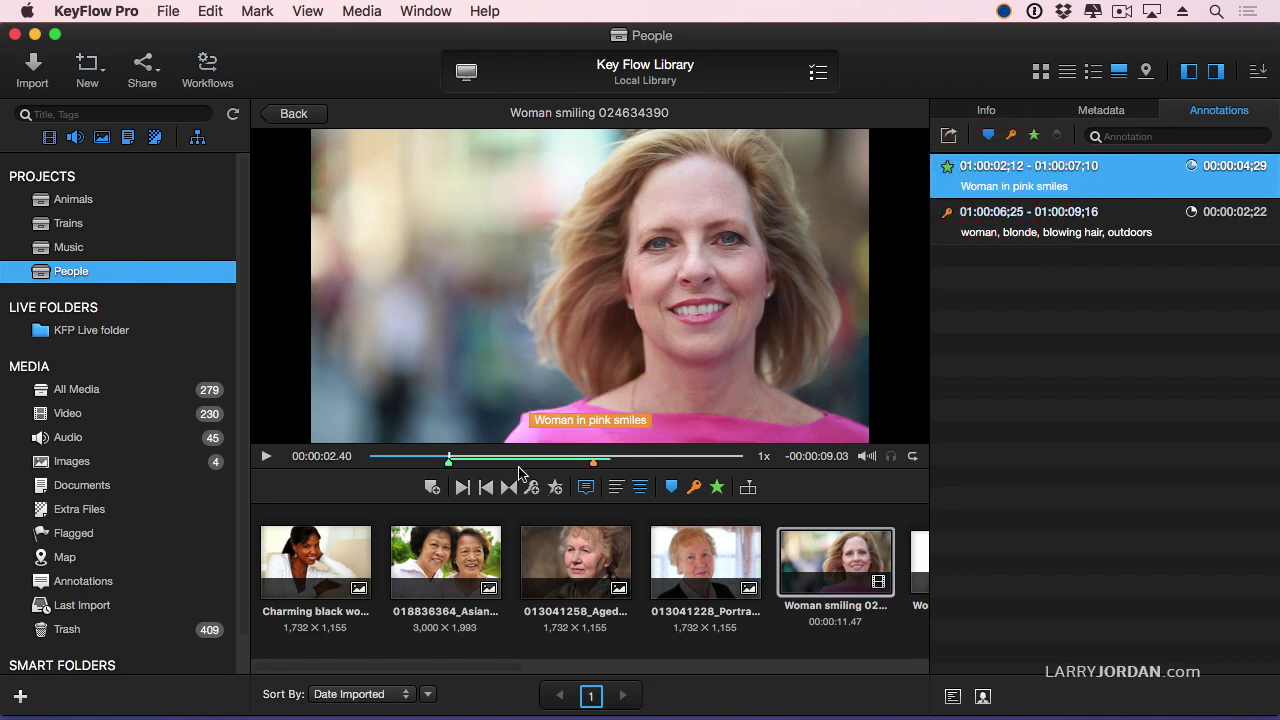
click(1047, 228)
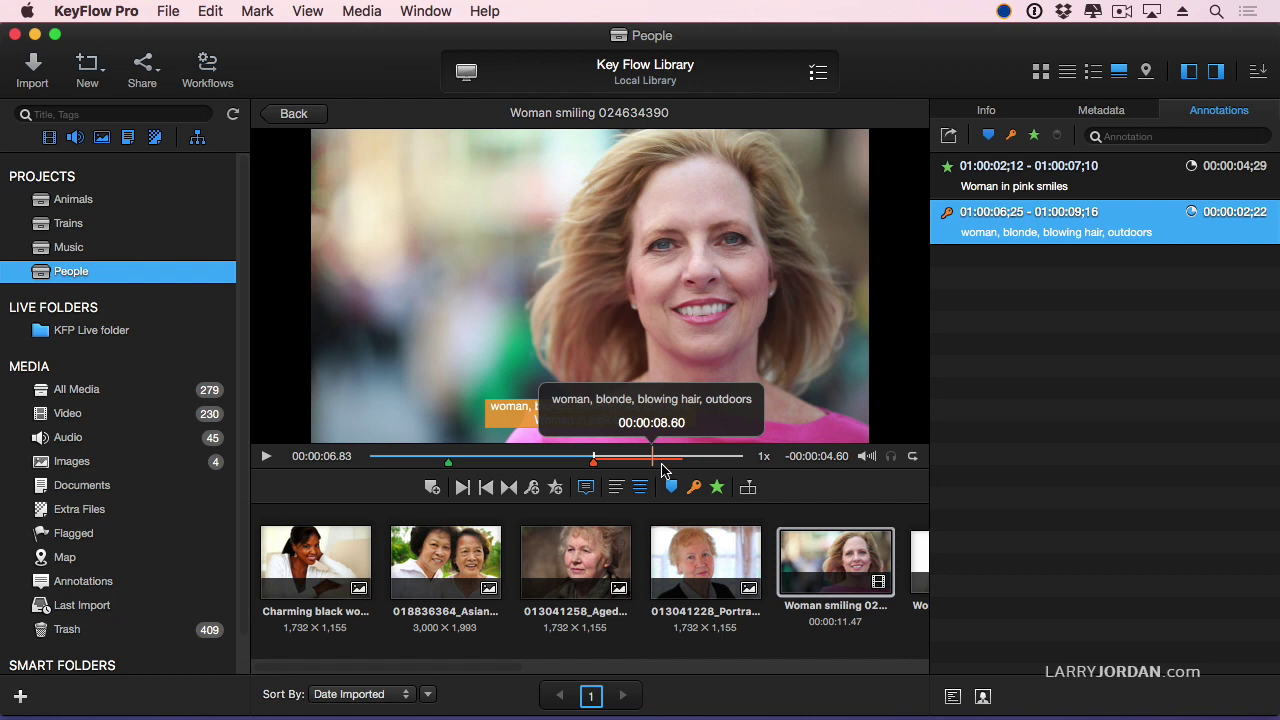
click(415, 455)
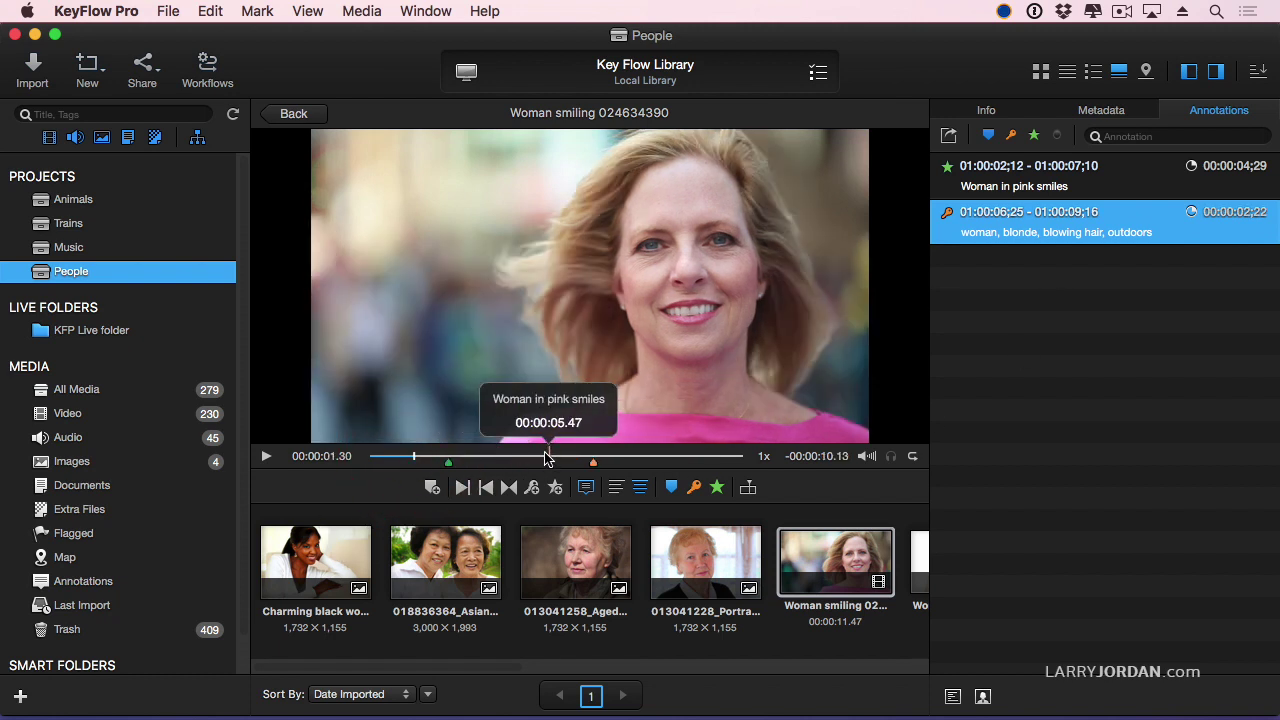
click(432, 487)
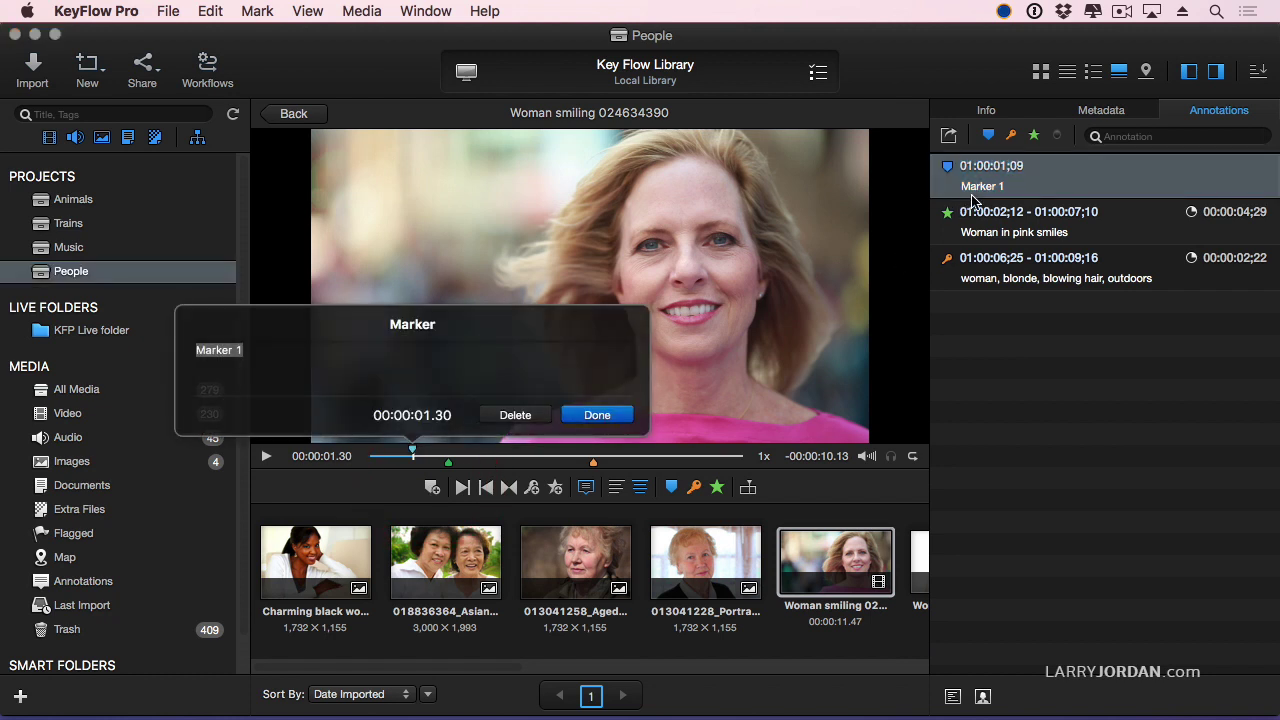
Replace the default name Marker 1 with 'Blonde woman' and confirm.
click(275, 341)
key(cmd+a)
text(Blo)
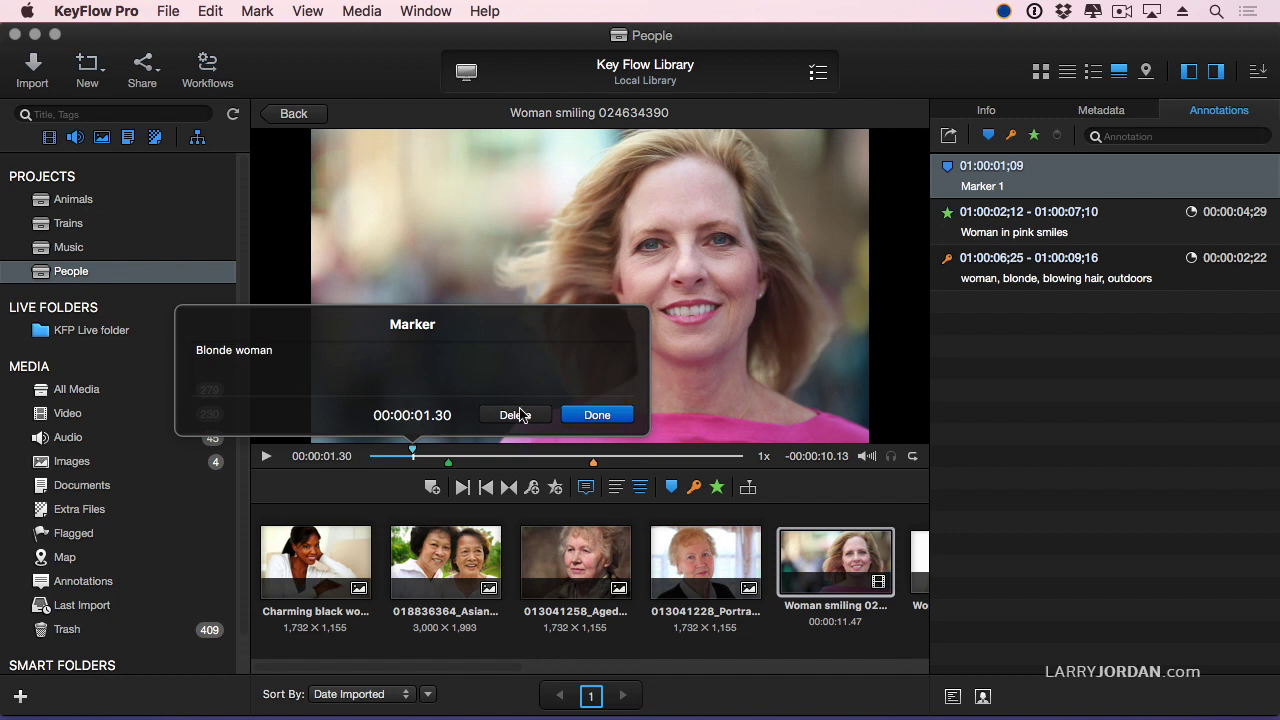
click(600, 418)
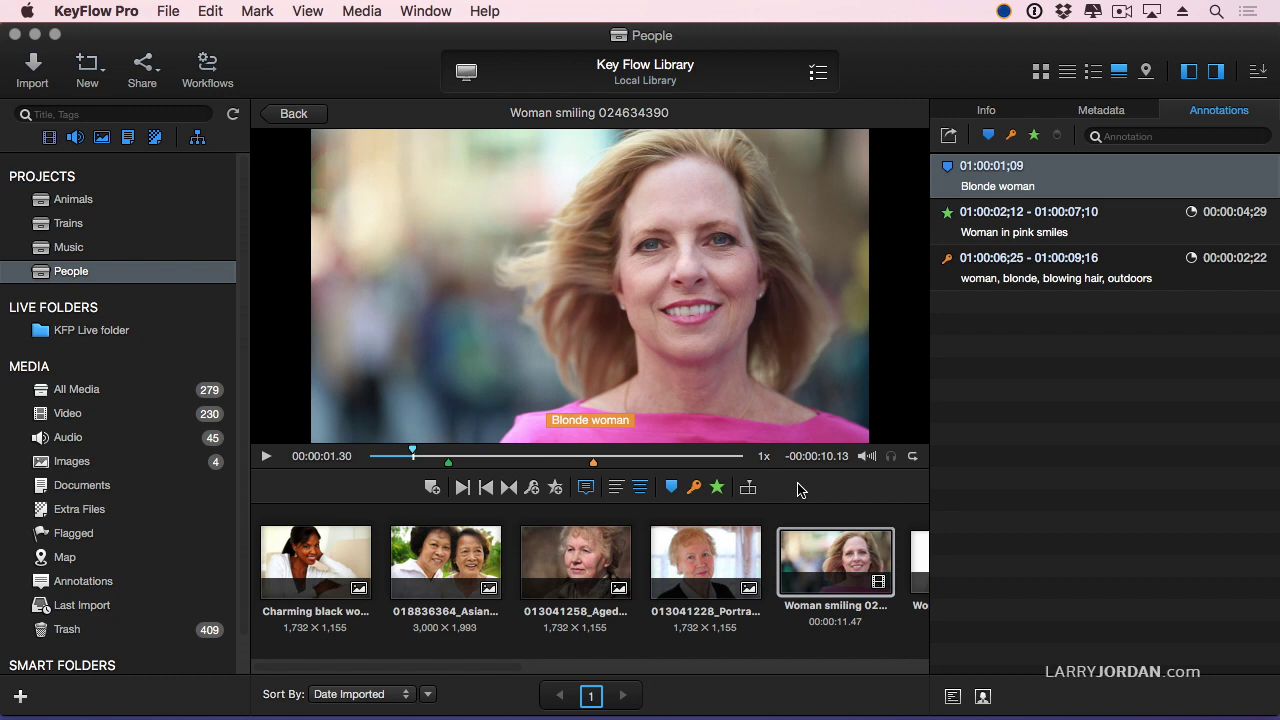
Cycle through grid, list, detailed list, viewer and map layouts, ending on the thumbnail grid.
click(1040, 74)
click(1040, 74)
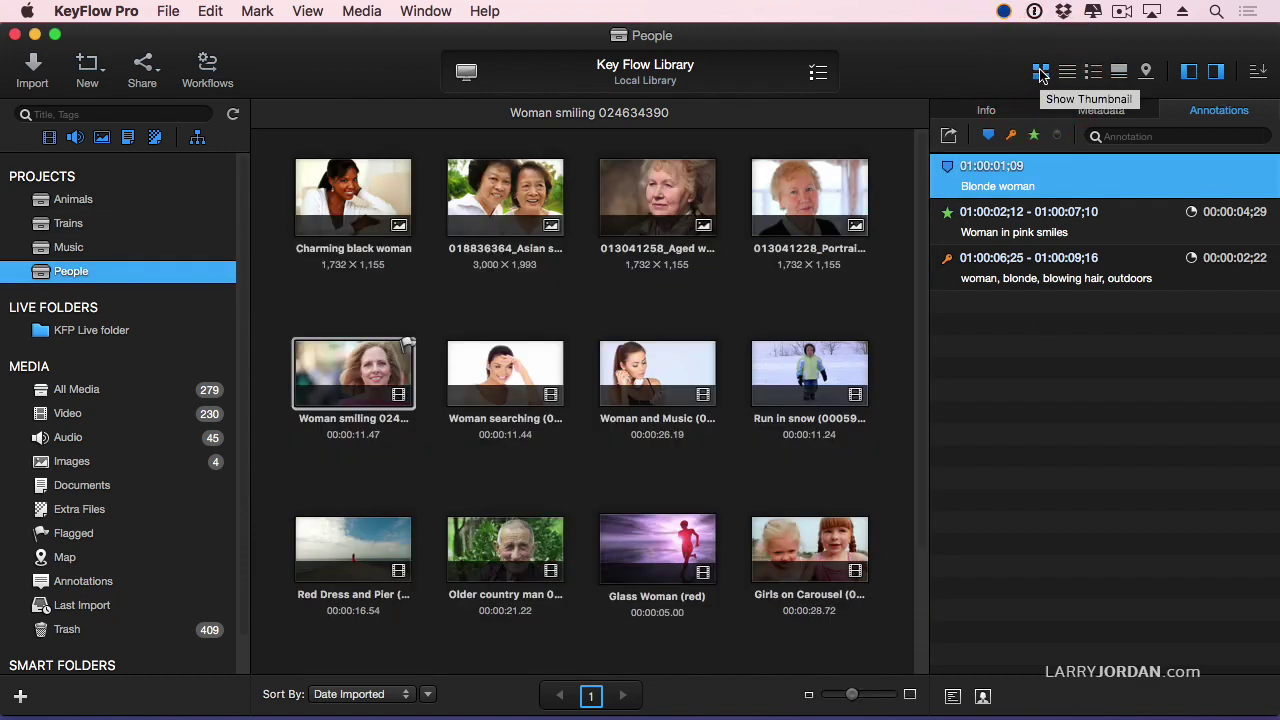
click(1068, 74)
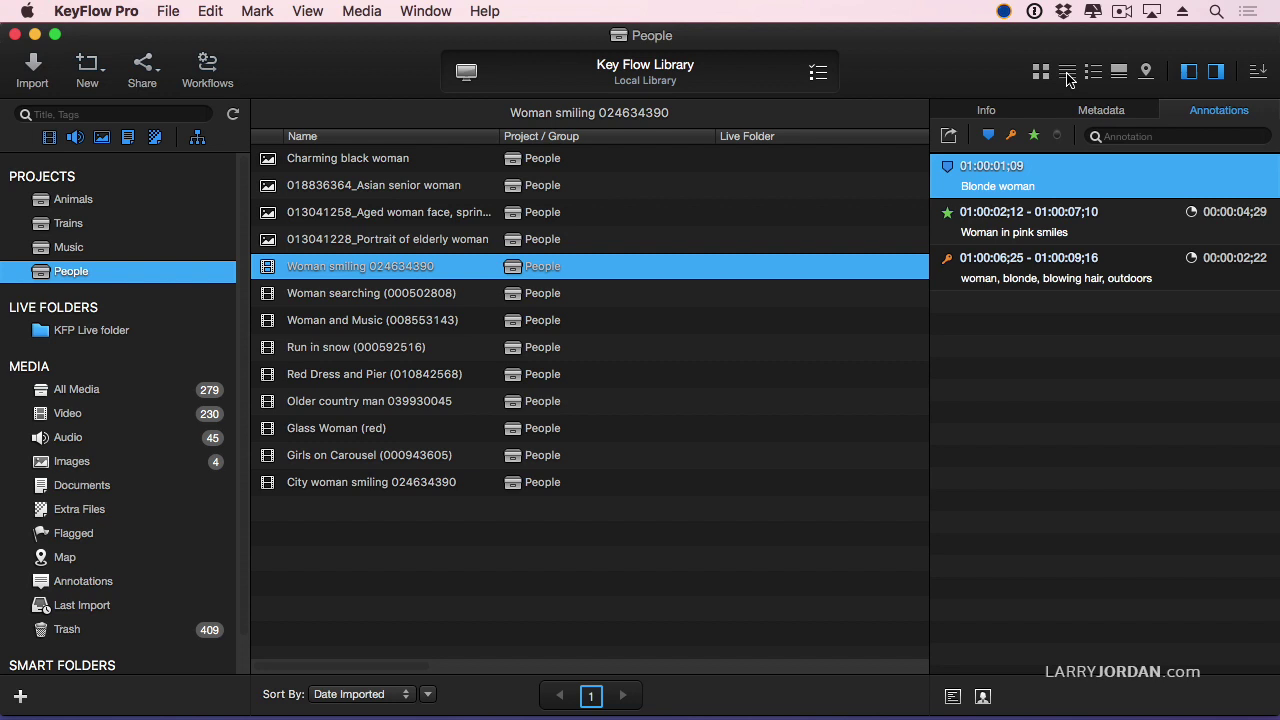
click(1093, 73)
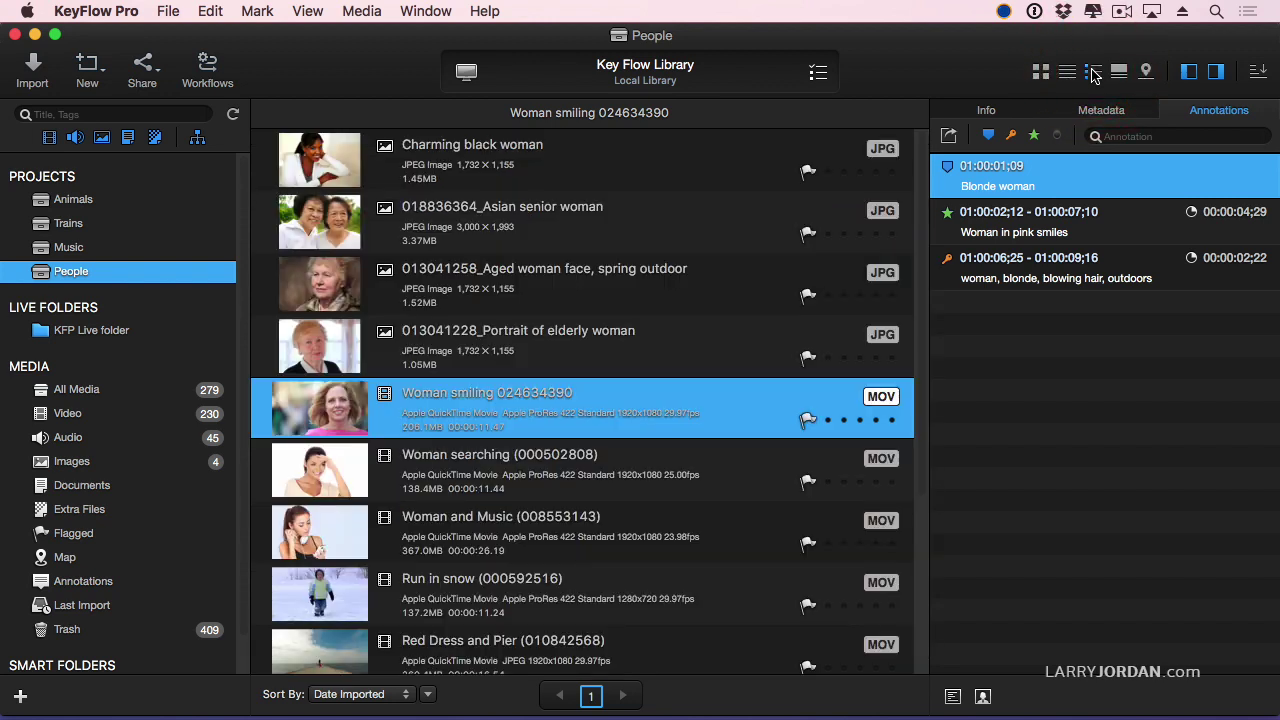
click(1120, 75)
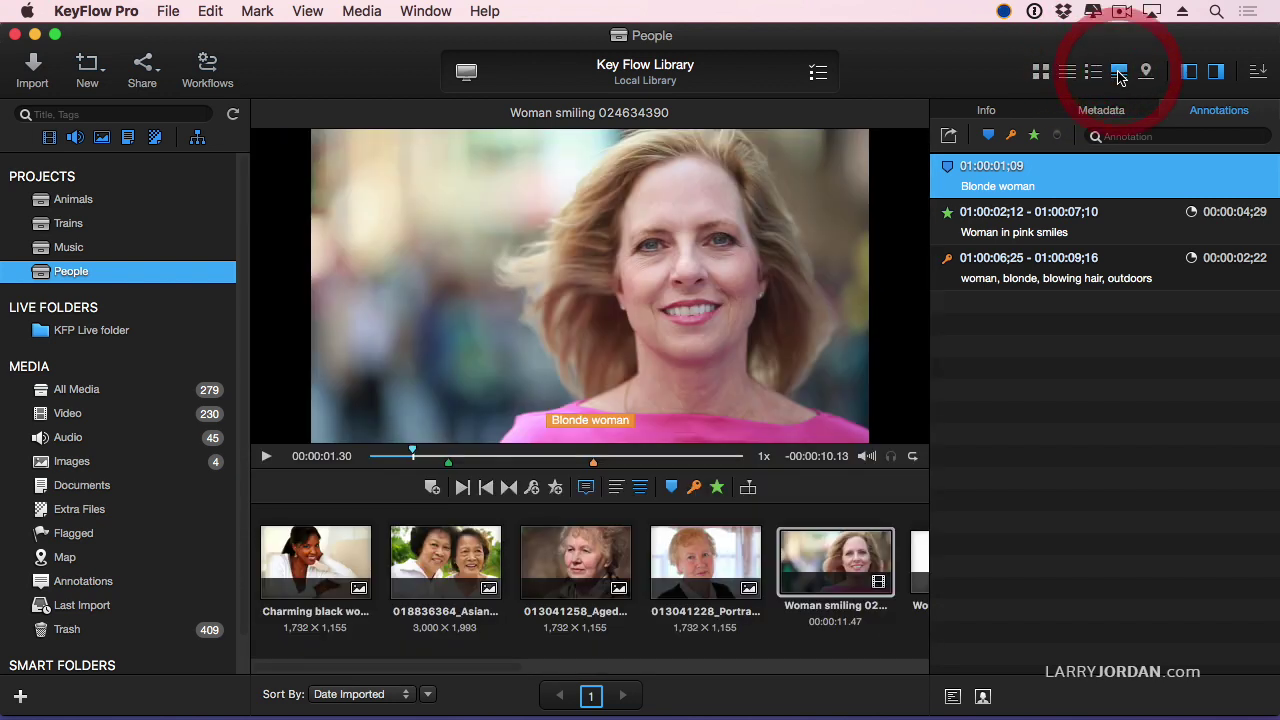
click(1146, 73)
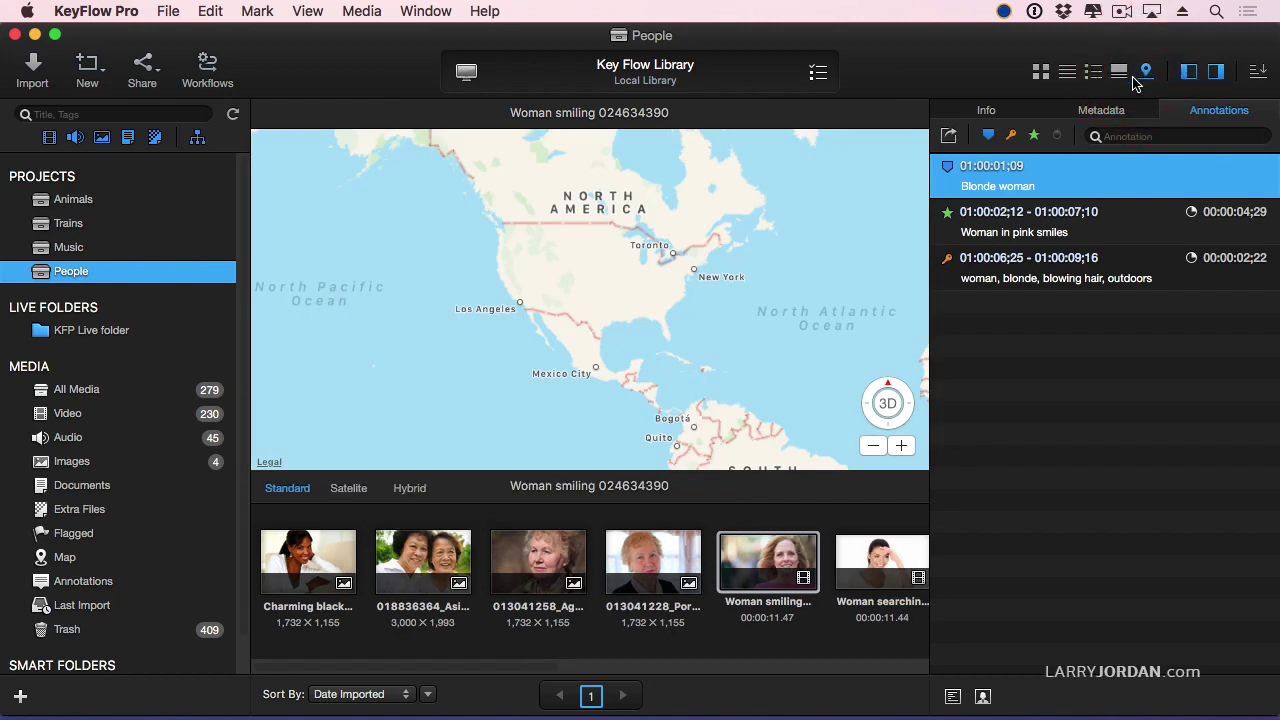
click(1040, 72)
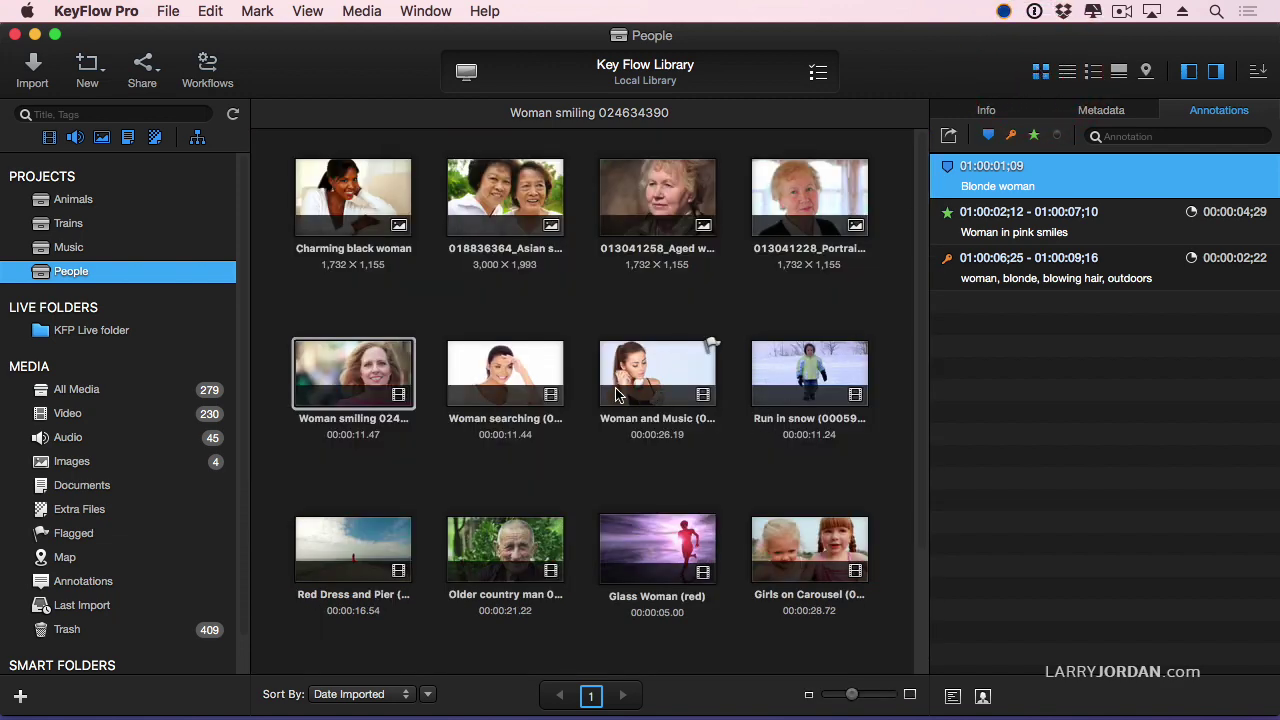
Open the Trains project and flag the ZOOM0012, ZOOM0010 and ZOOM0003 clips.
click(68, 226)
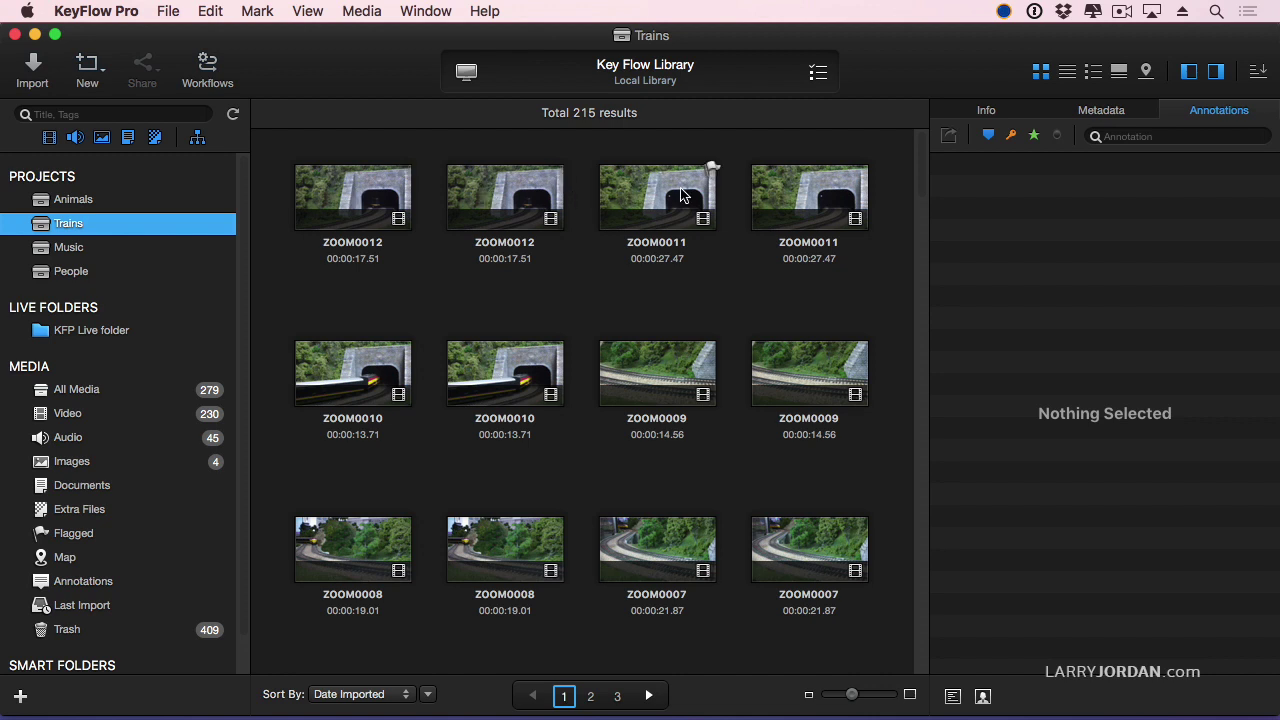
click(559, 172)
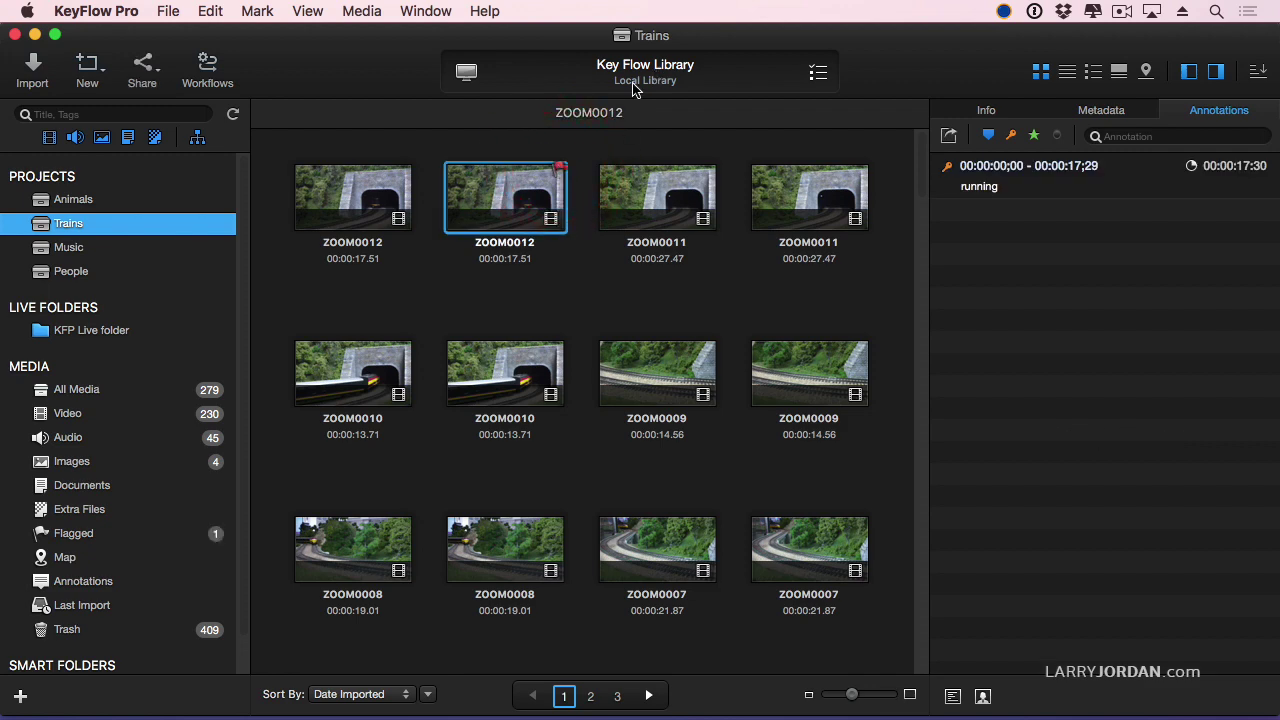
click(559, 347)
scroll(903, 354, down, 5)
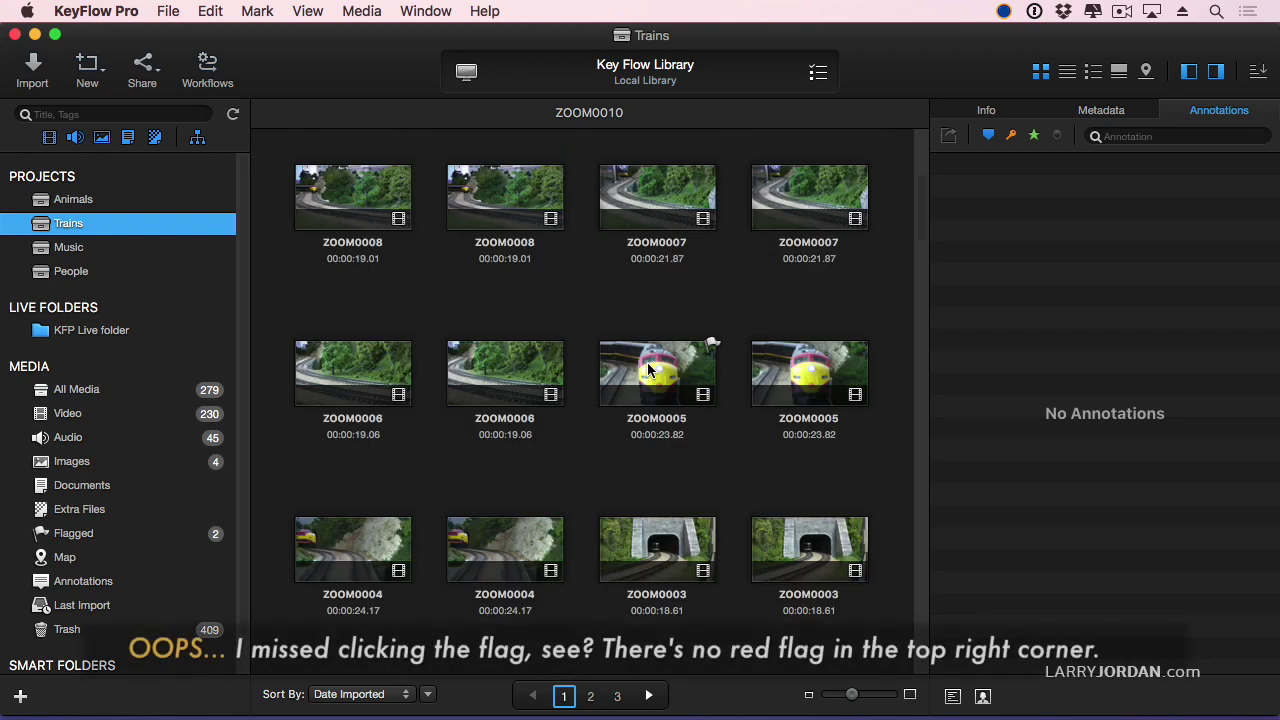
click(711, 340)
scroll(731, 348, down, 1)
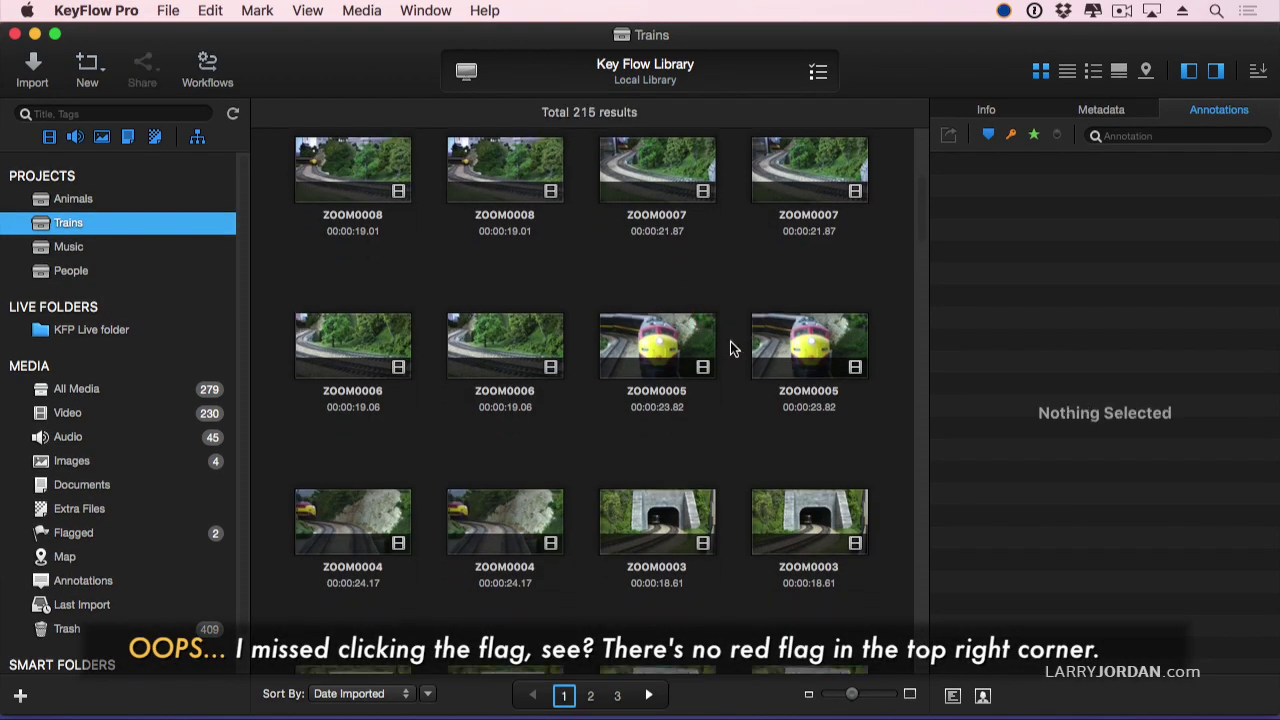
click(862, 492)
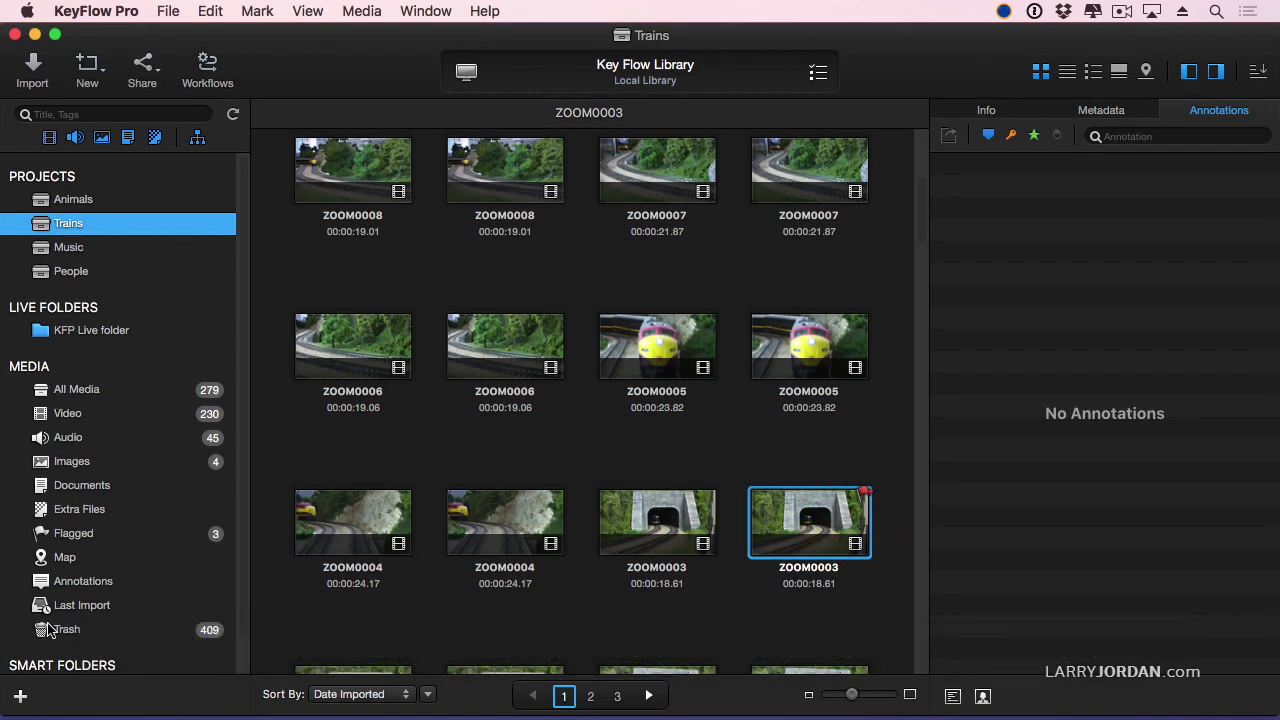
Browse the Flagged, Videos and Audio collections, ending on Images with its 4 photos.
click(84, 537)
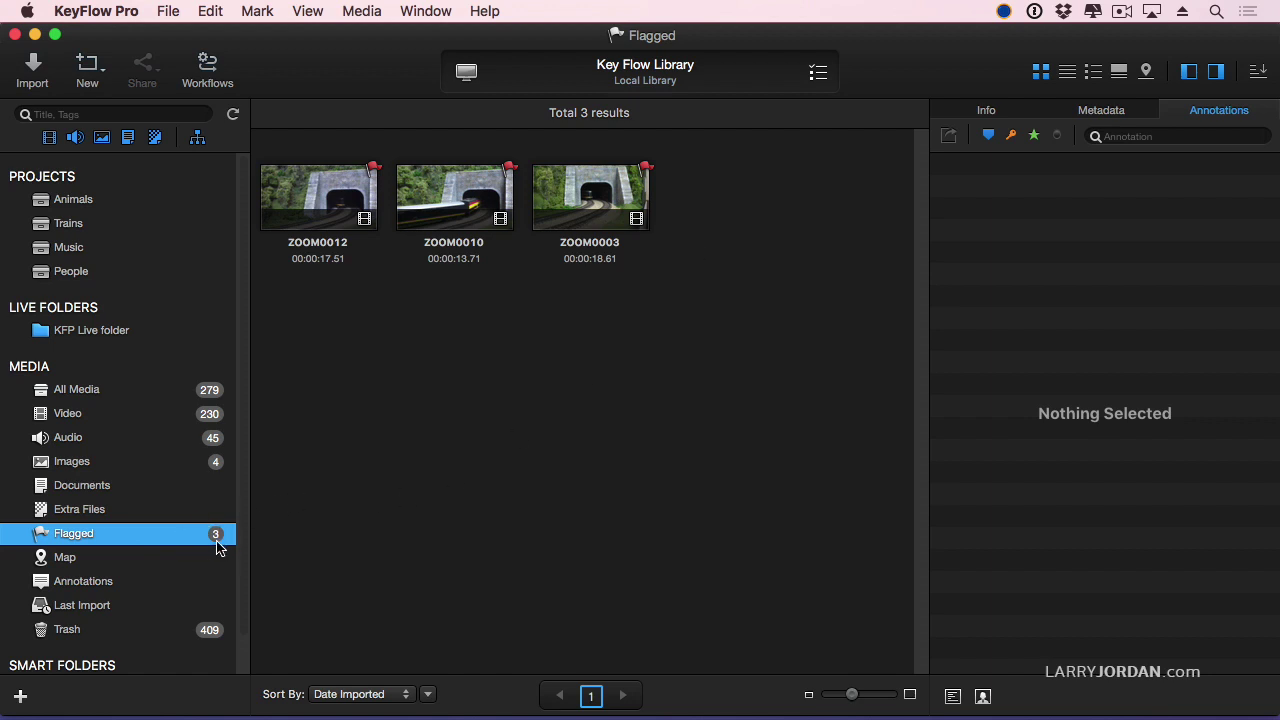
click(99, 418)
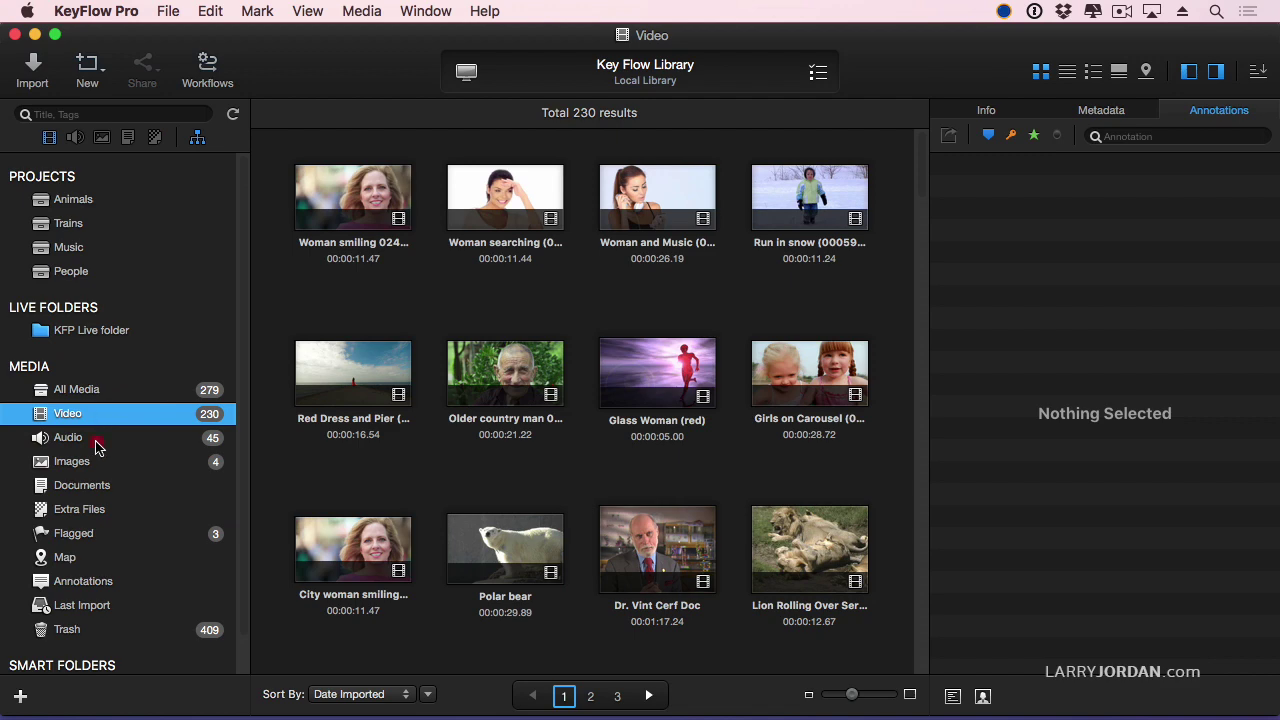
click(96, 441)
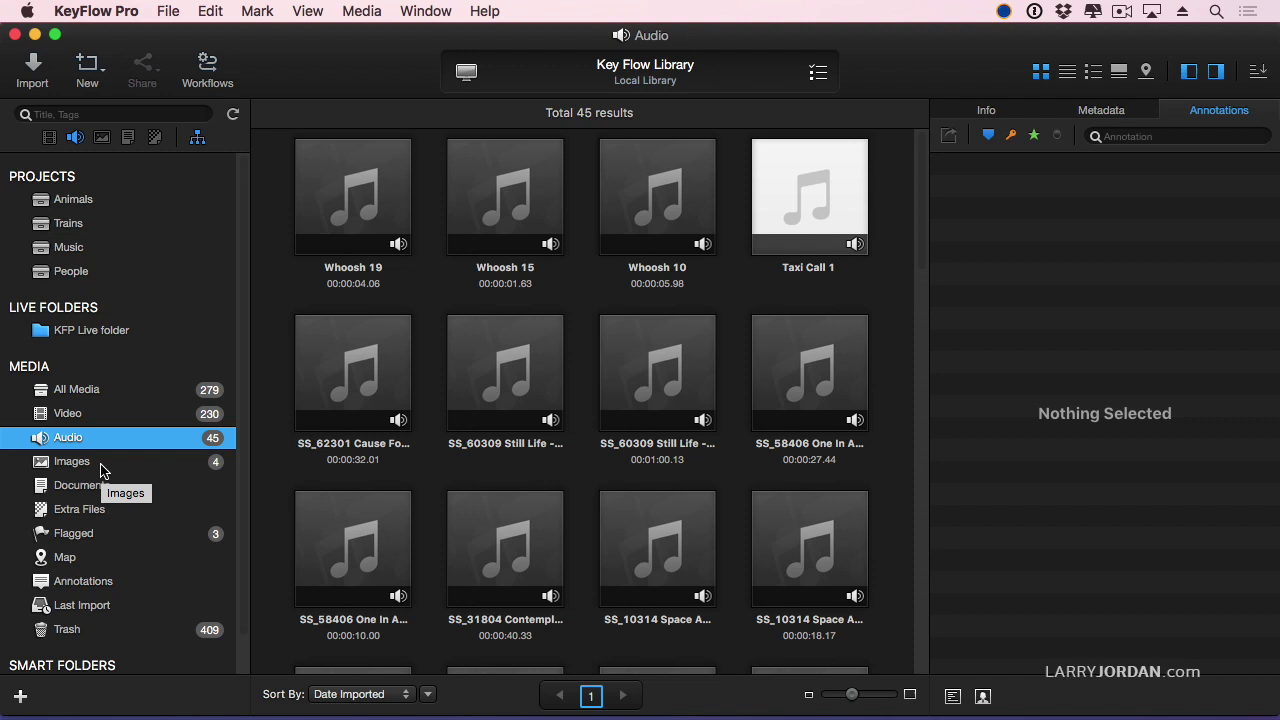
click(102, 469)
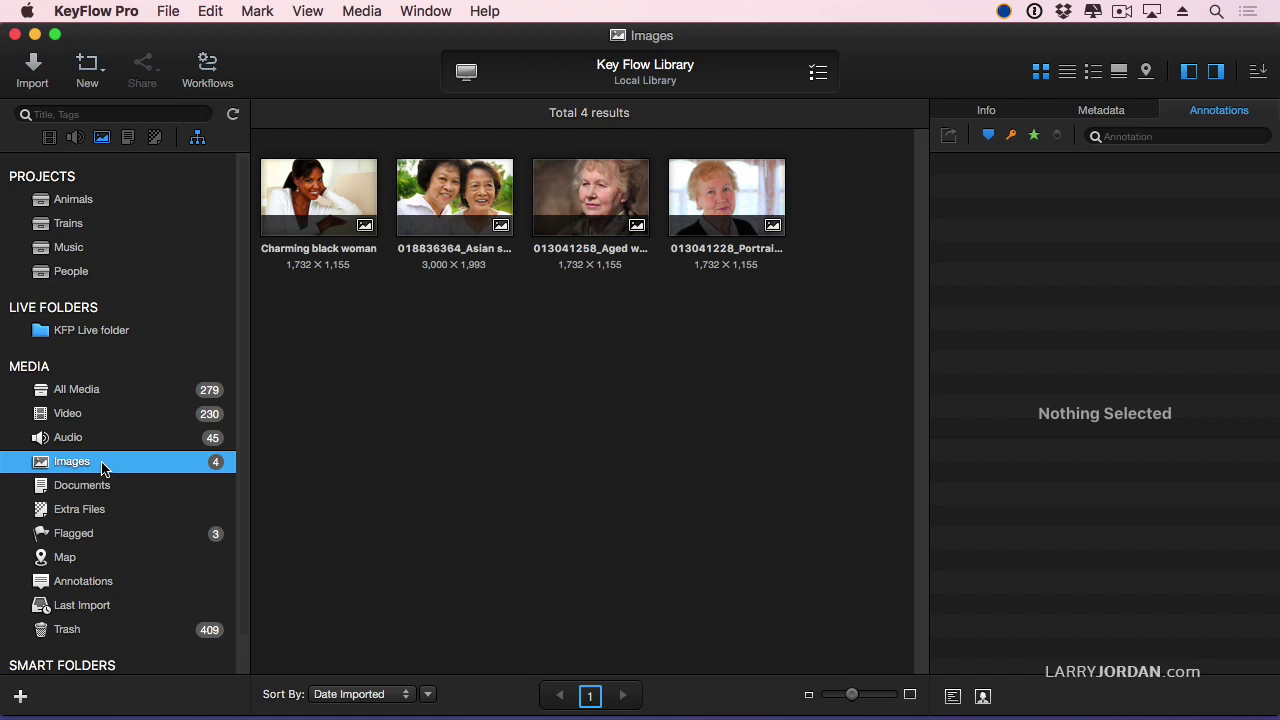
List annotated clips, play Woman smiling, then switch to Polar bear and pause it.
click(120, 585)
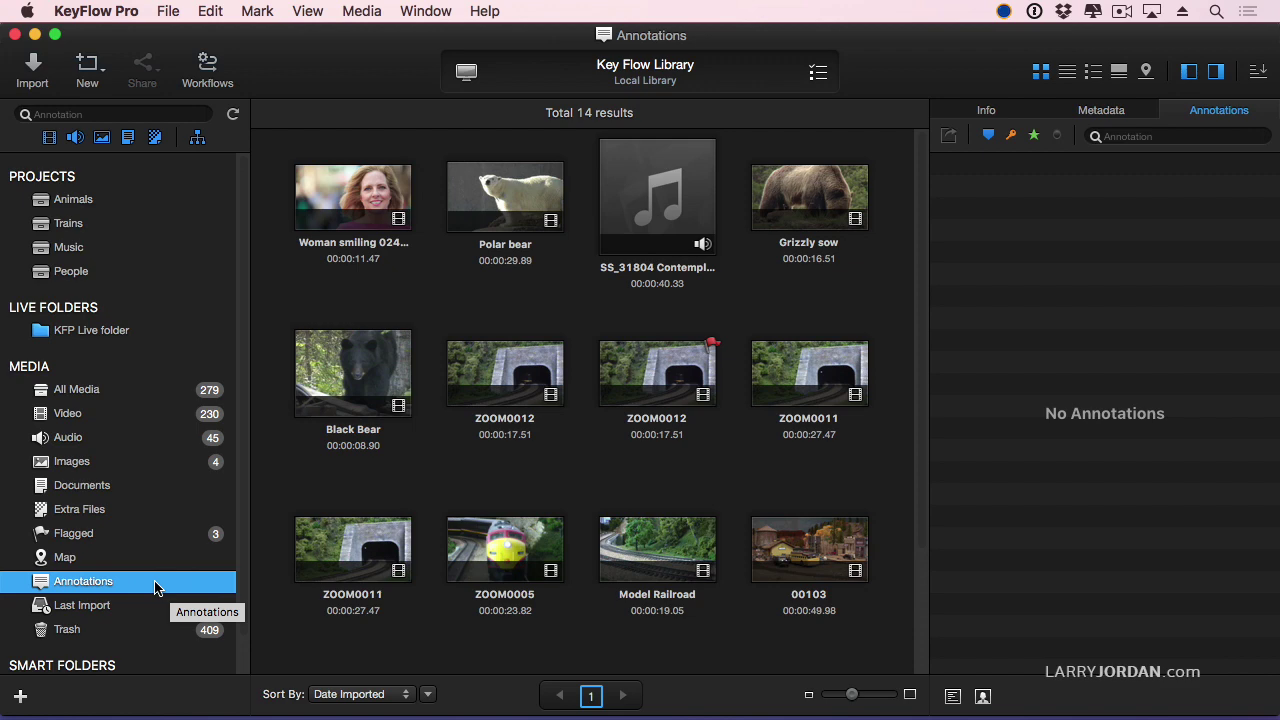
double_click(365, 200)
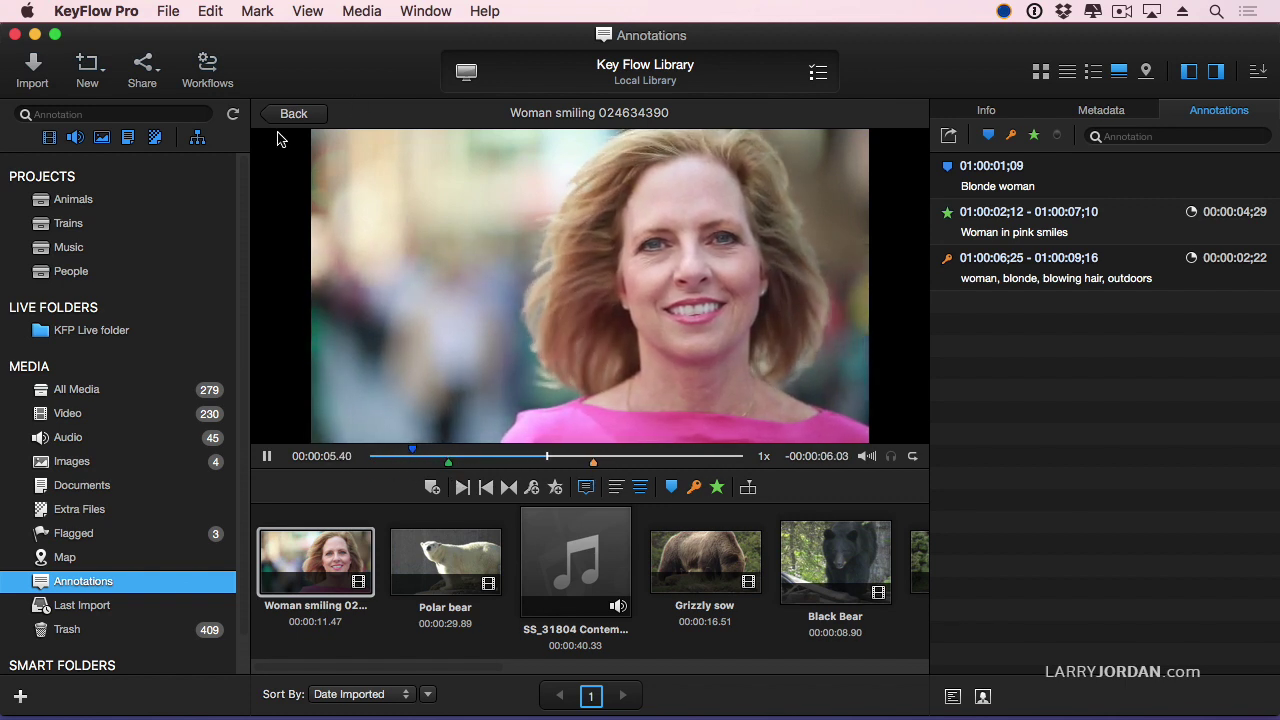
click(445, 560)
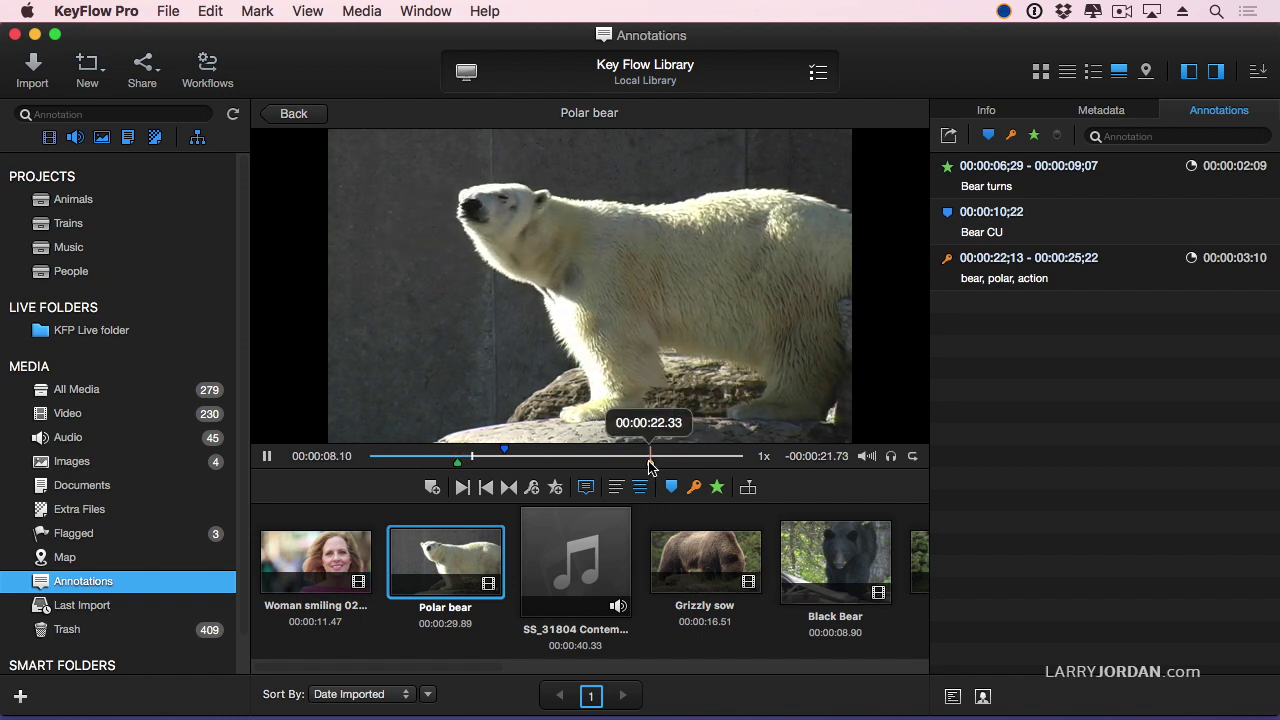
key(space)
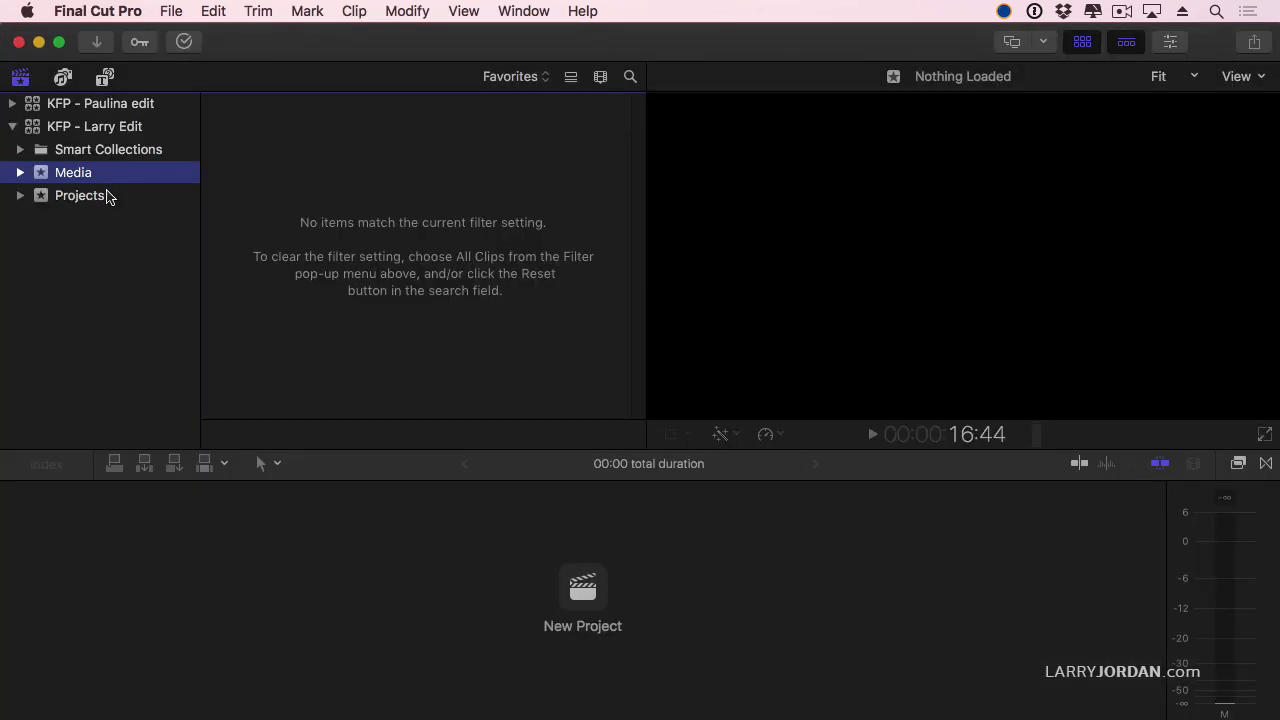
Drag the Polar bear clip from KeyFlow Pro into the Larry Edit library's Media event.
click(107, 197)
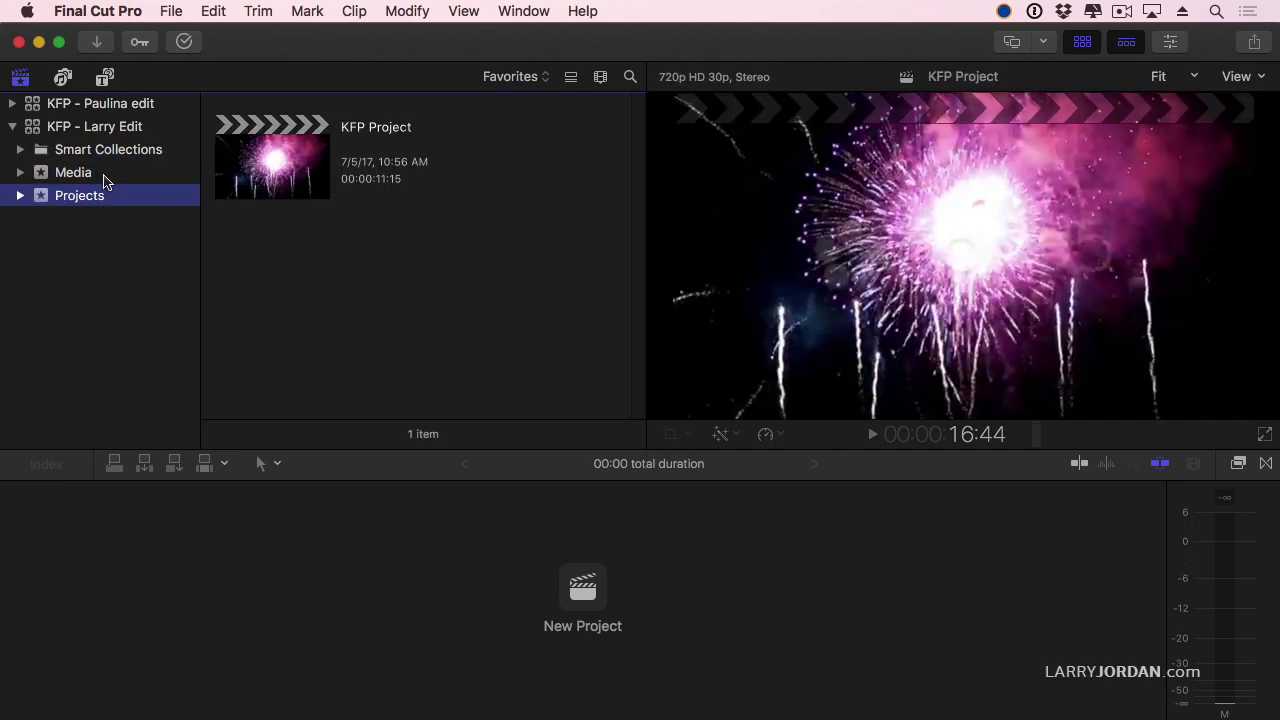
click(107, 176)
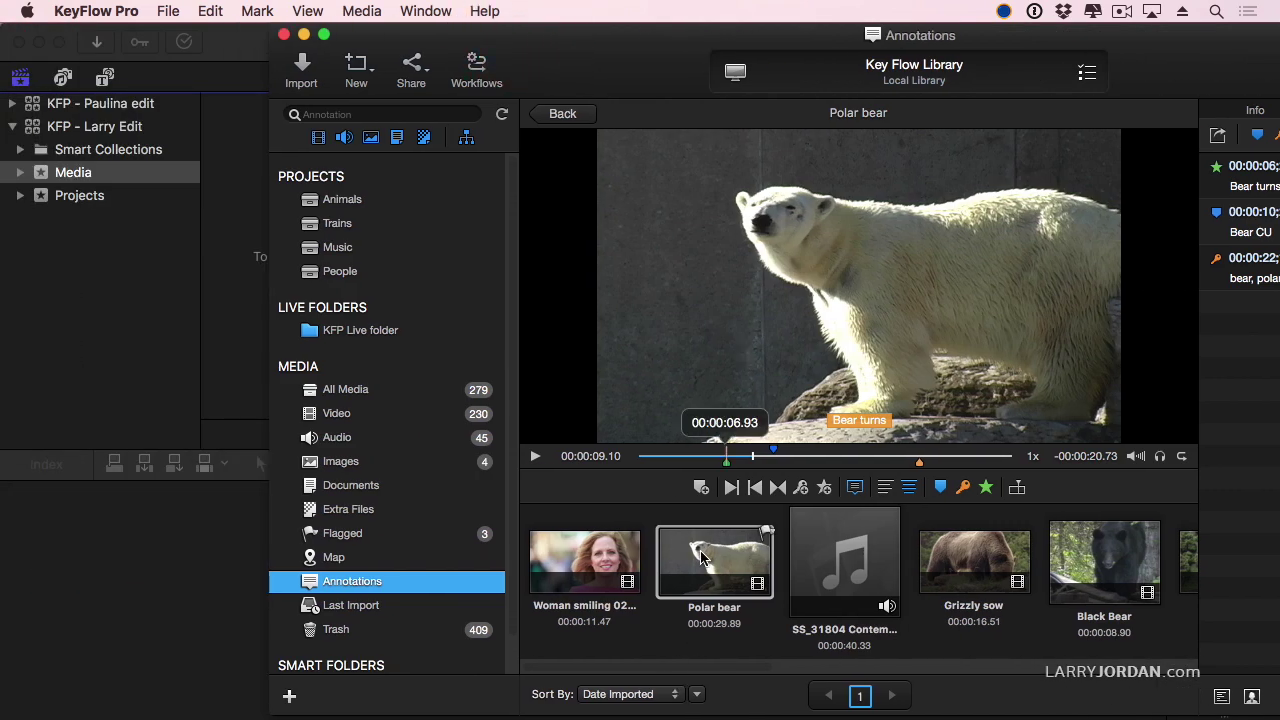
drag(738, 566, 68, 174)
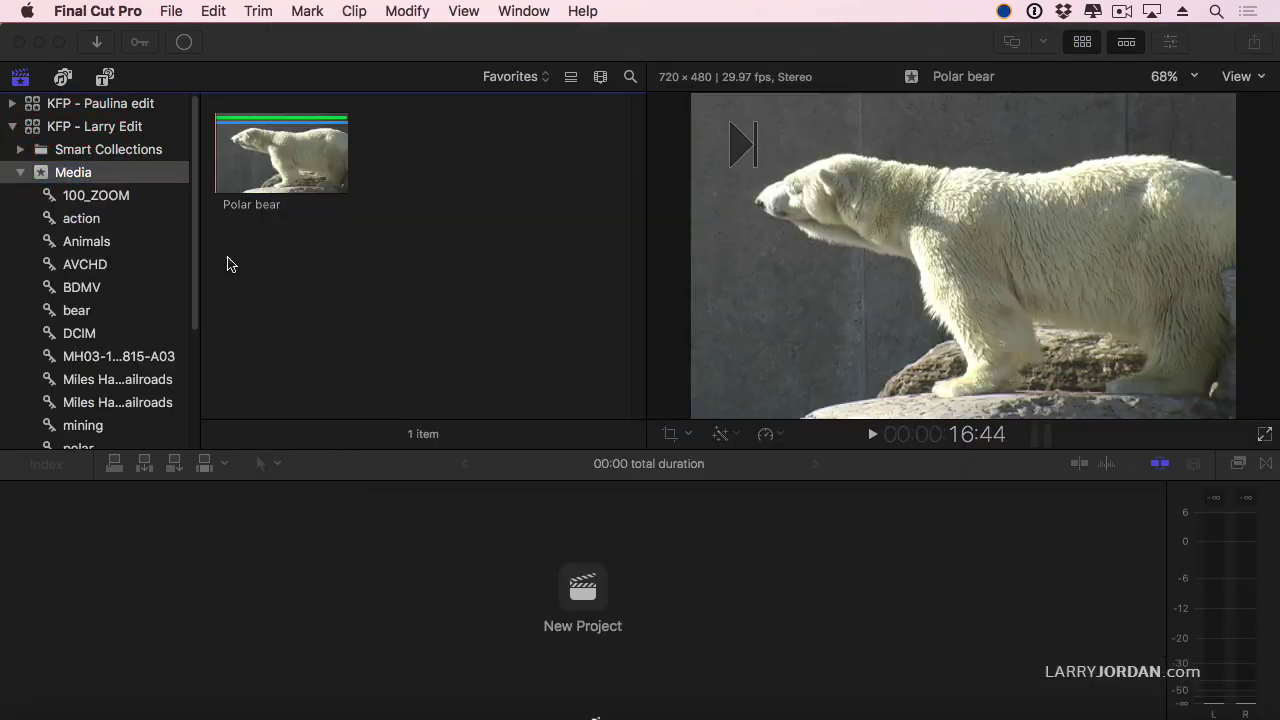
click(230, 262)
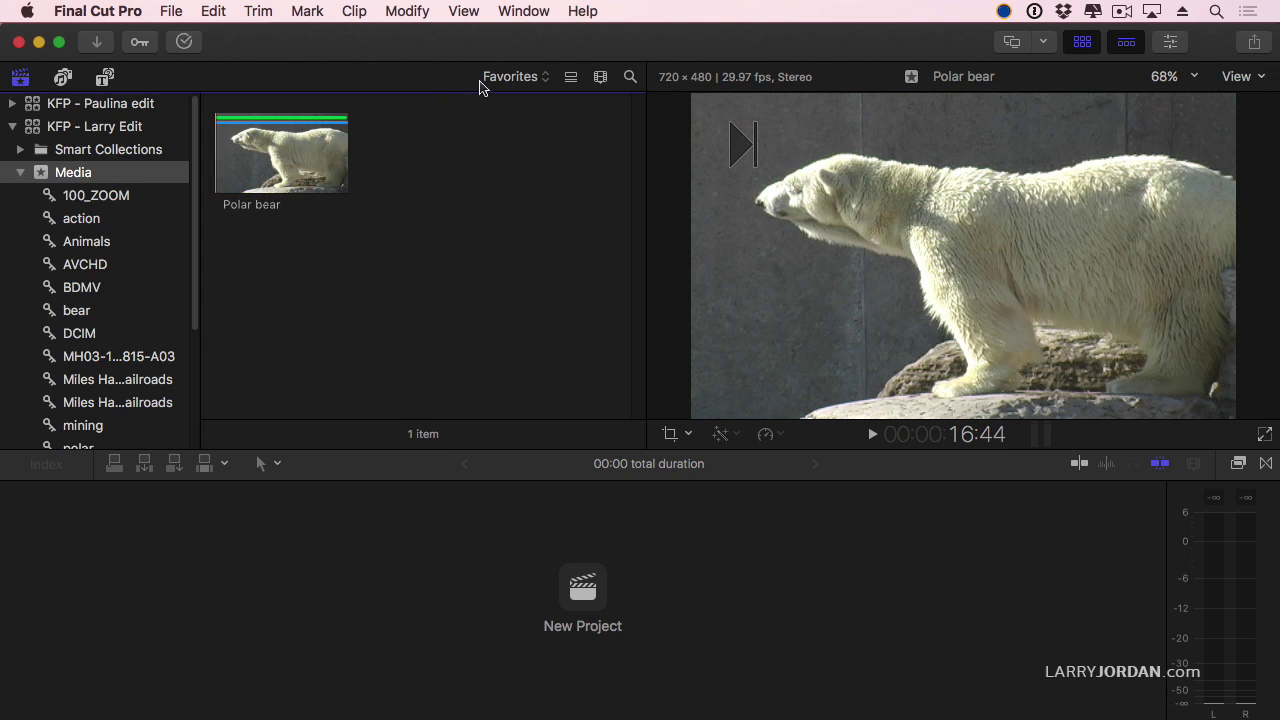
Switch the browser filter to Hide Rejected, then back to Favorites, leaving only Polar bear.
click(481, 86)
click(497, 42)
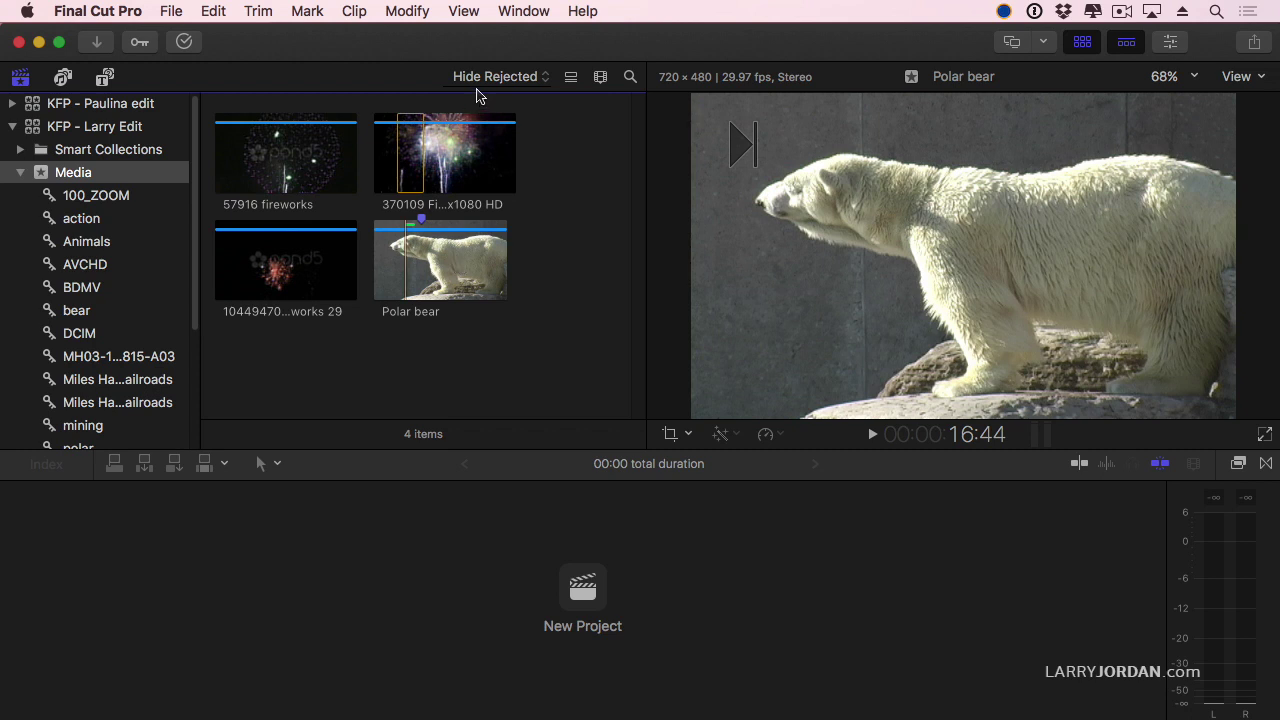
click(501, 80)
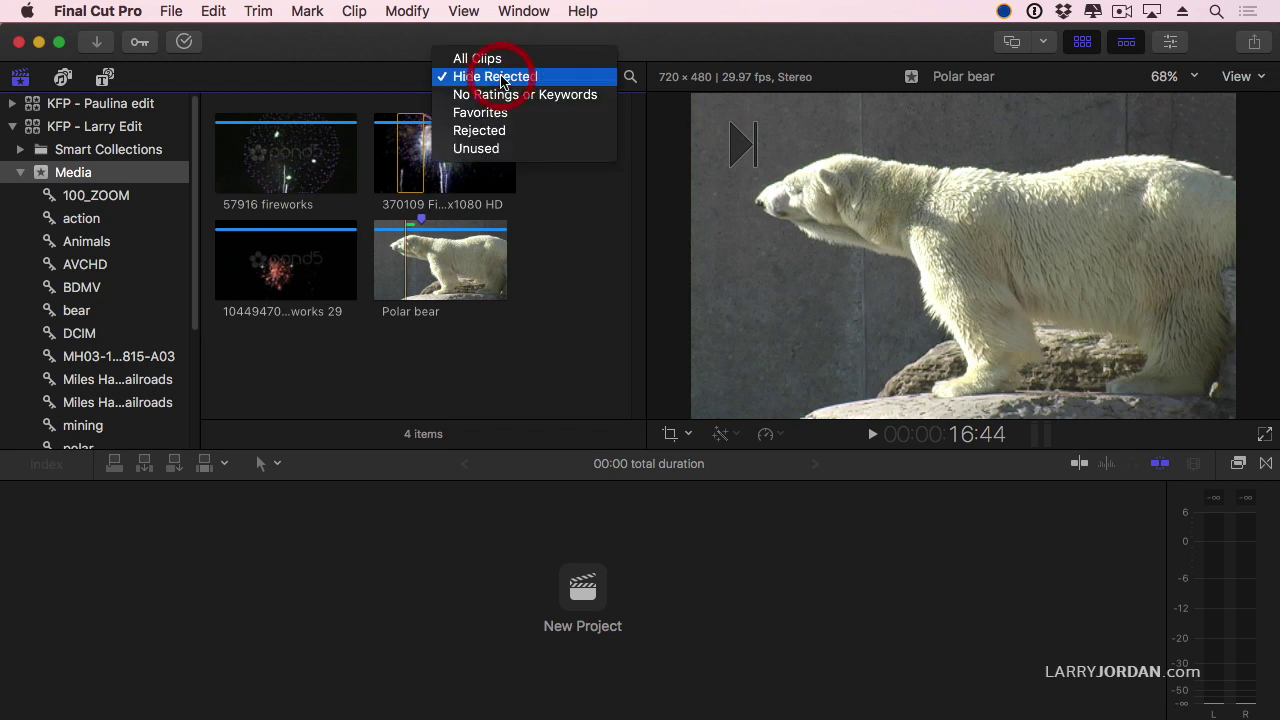
click(490, 110)
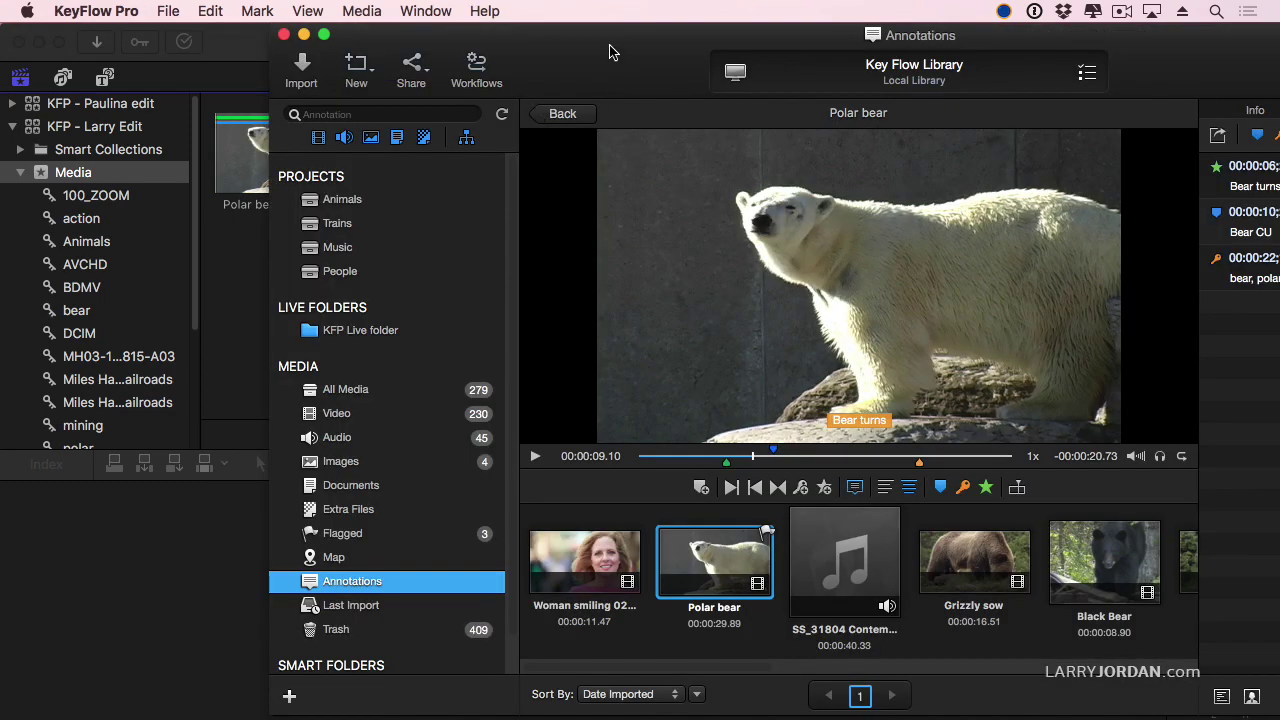
Open the desktop KFP Live folder in Finder to confirm it's empty, then restore KeyFlow Pro.
click(620, 43)
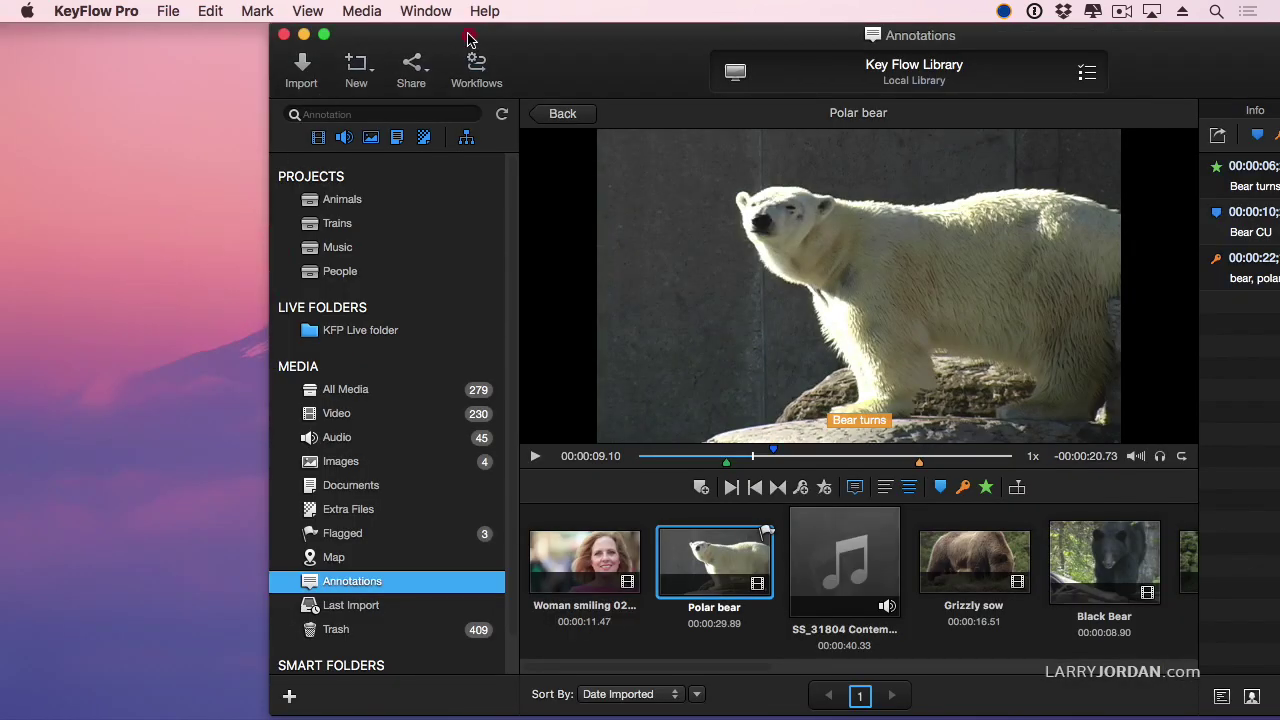
drag(470, 37, 61, 30)
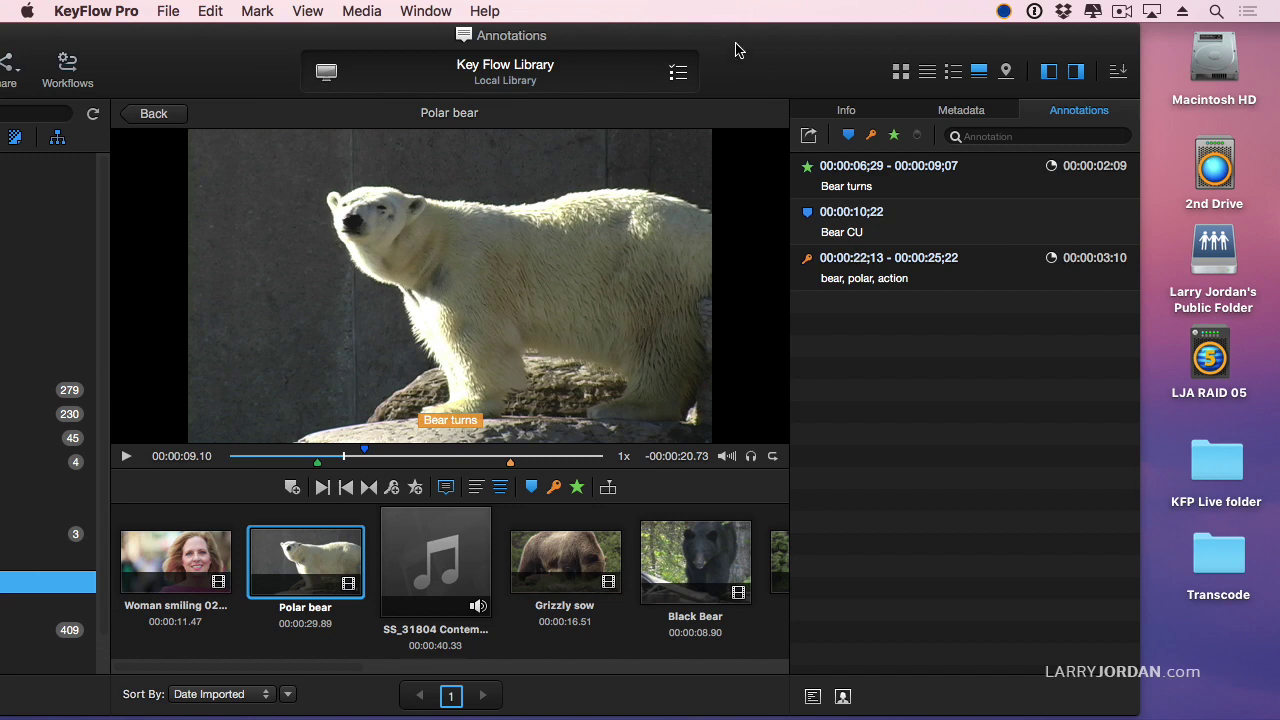
double_click(1205, 462)
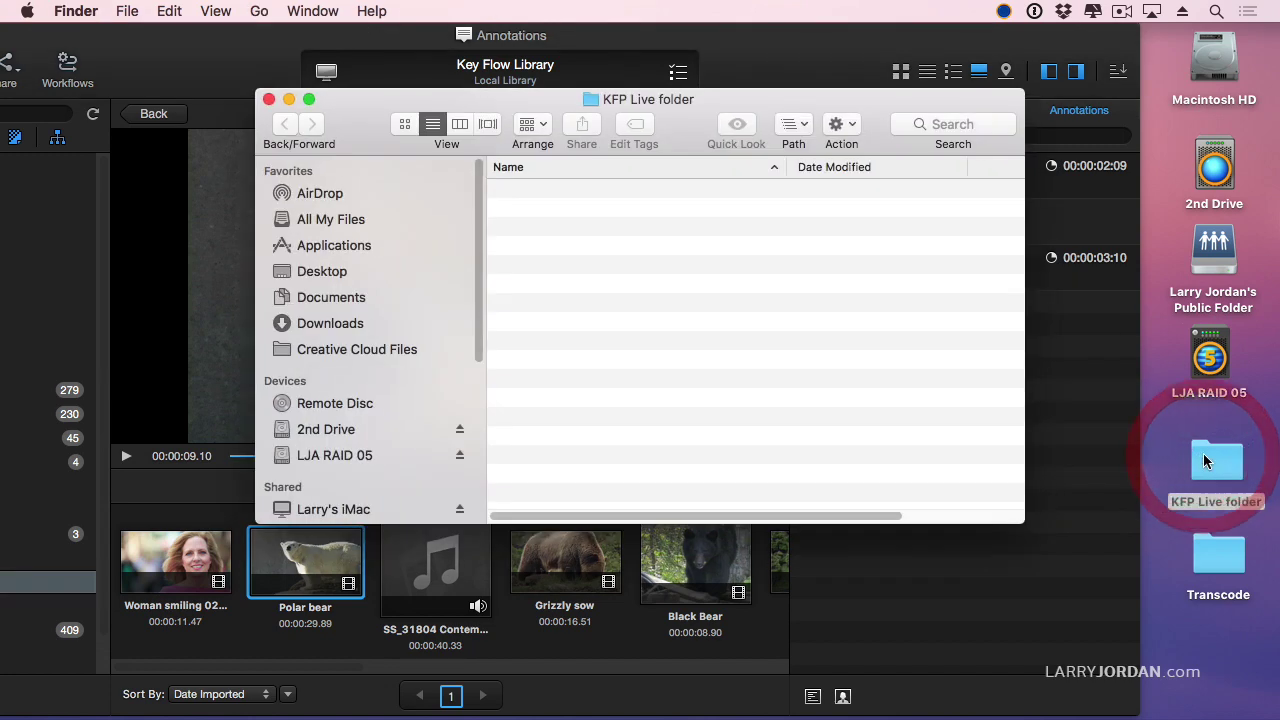
click(268, 99)
drag(247, 30, 400, 14)
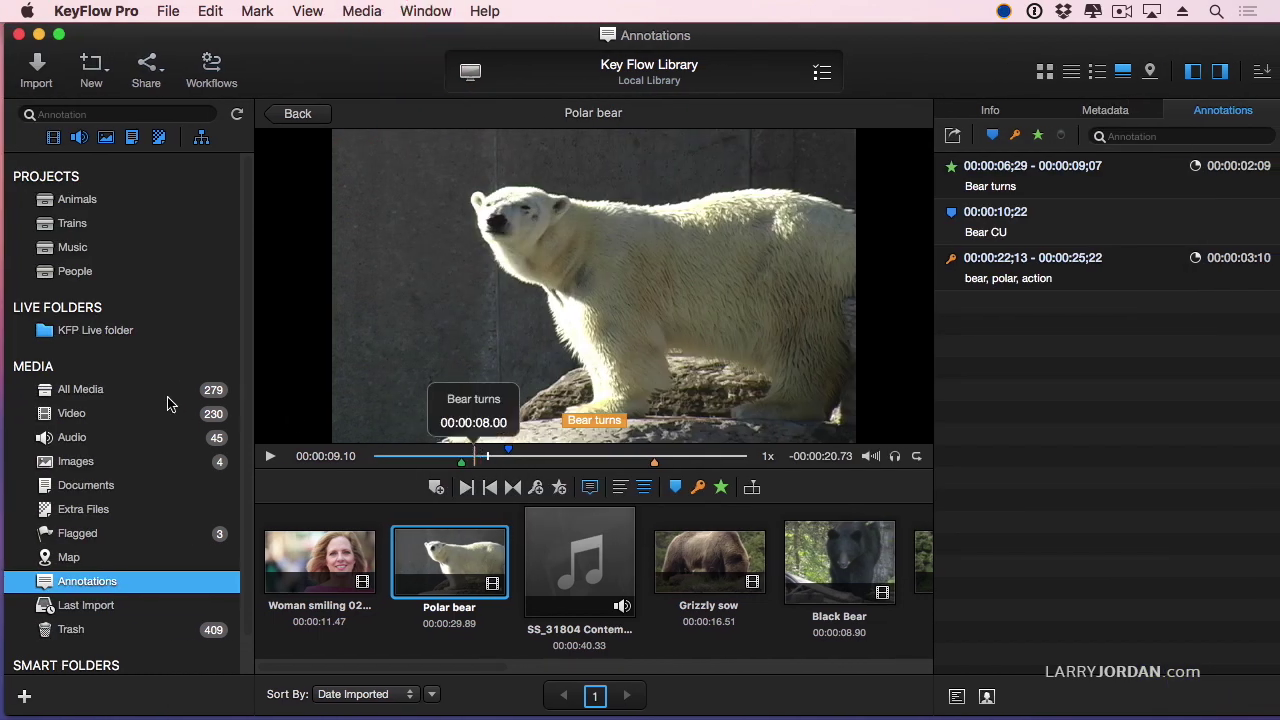
Delete the KFP Live folder from KeyFlow Pro's live folders.
click(110, 338)
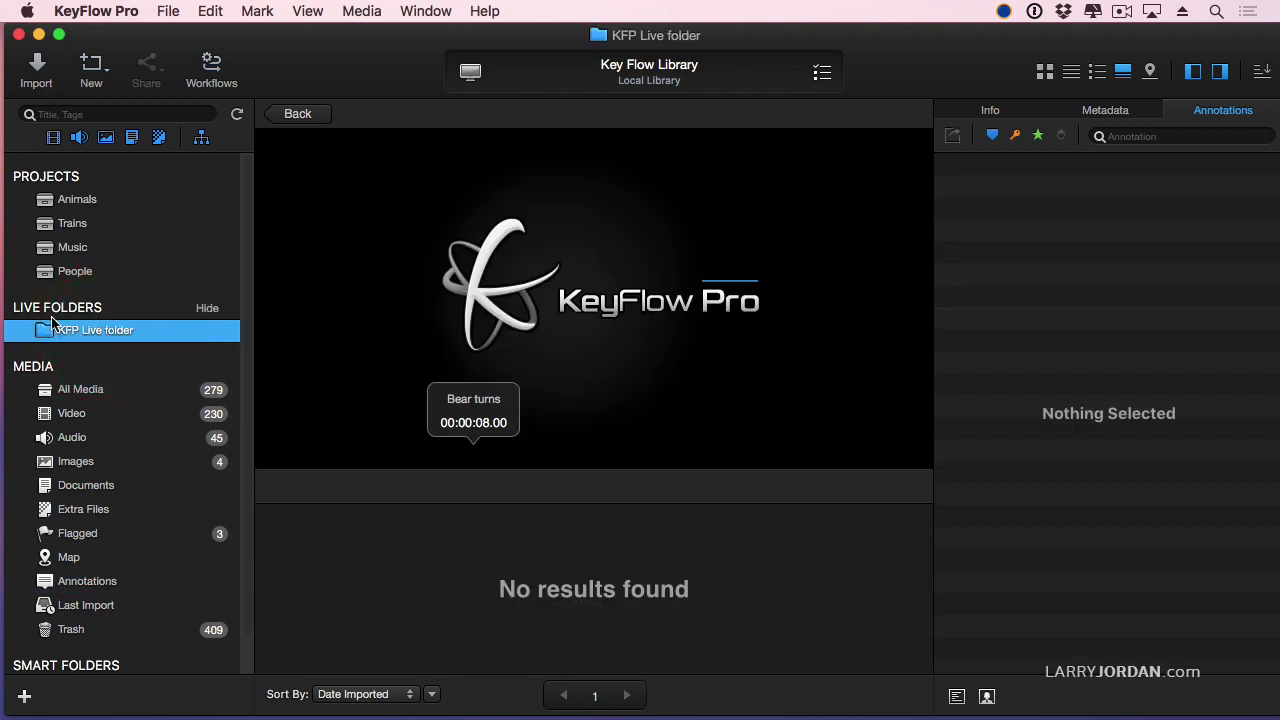
right_click(140, 335)
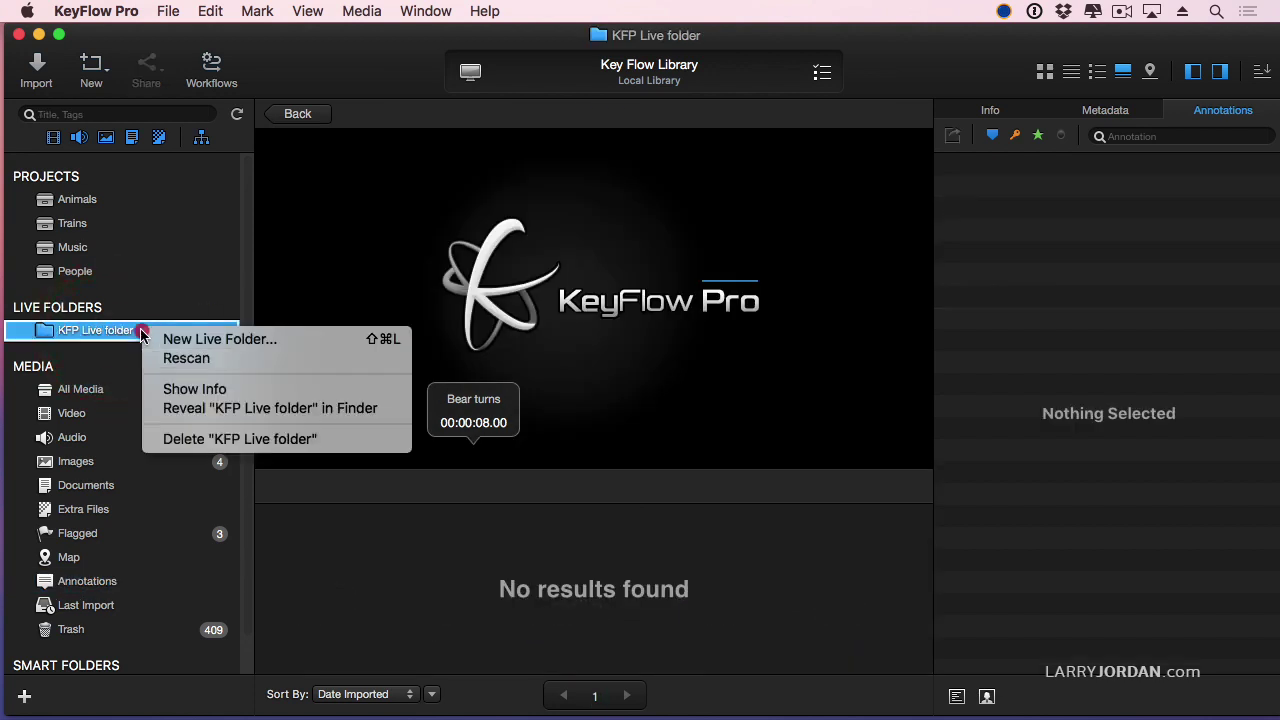
click(184, 440)
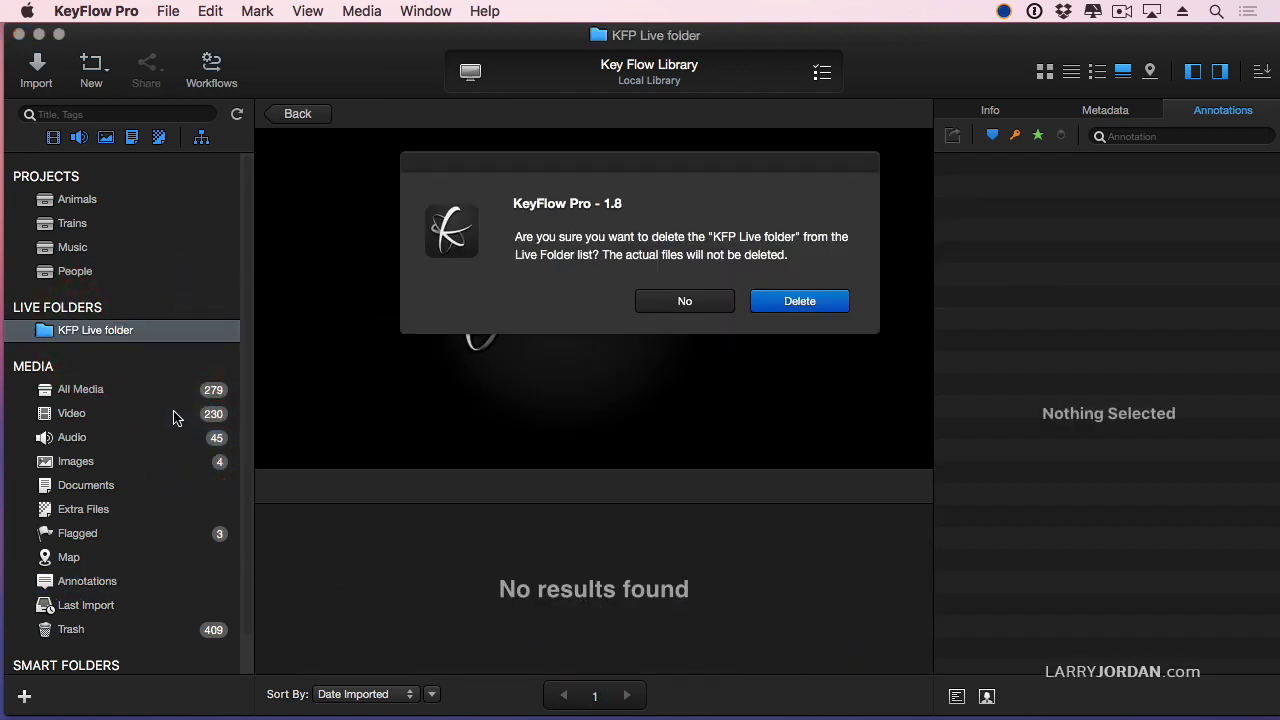
click(800, 301)
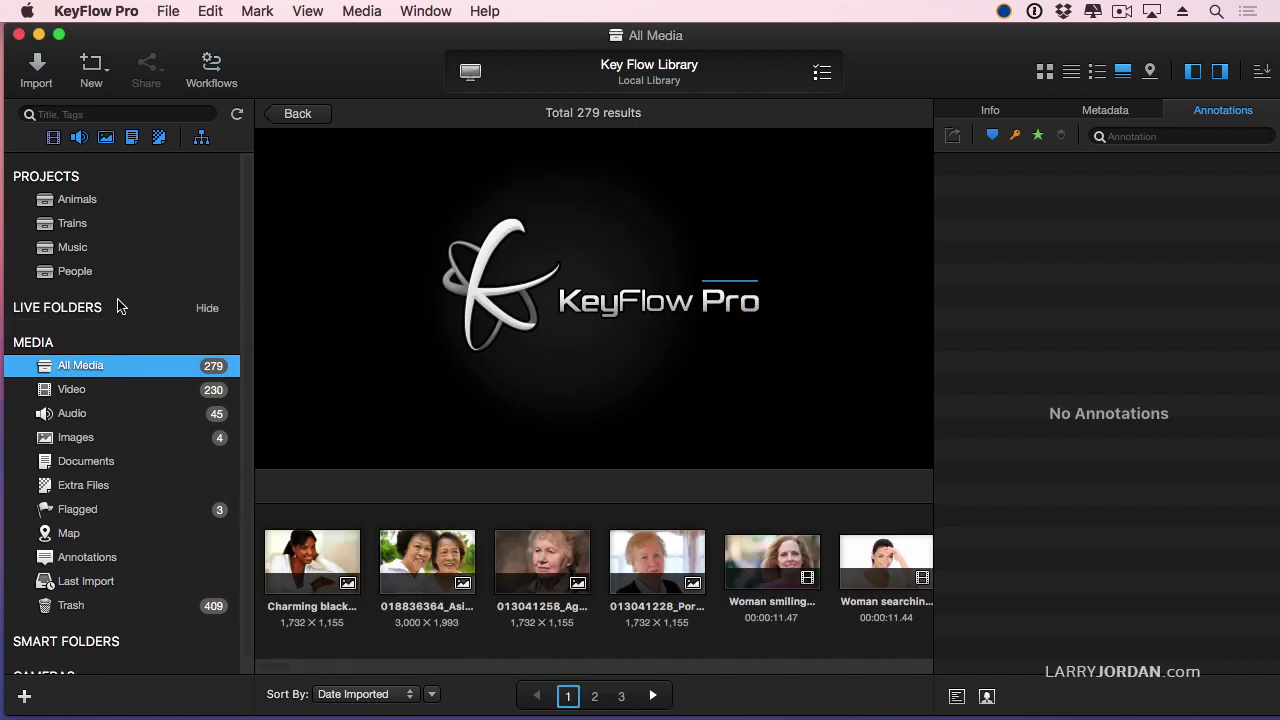
Add KFP Live folder from the Desktop again as a new live folder.
click(170, 11)
mouse_move(430, 35)
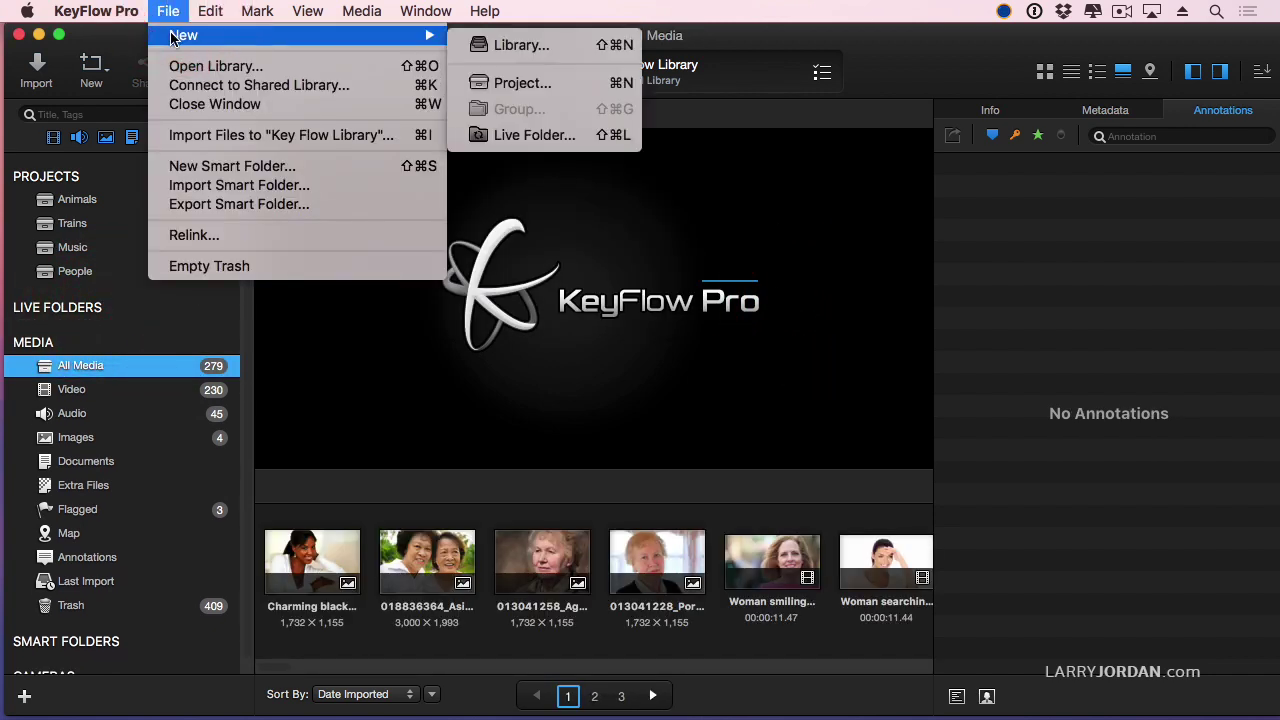
click(541, 135)
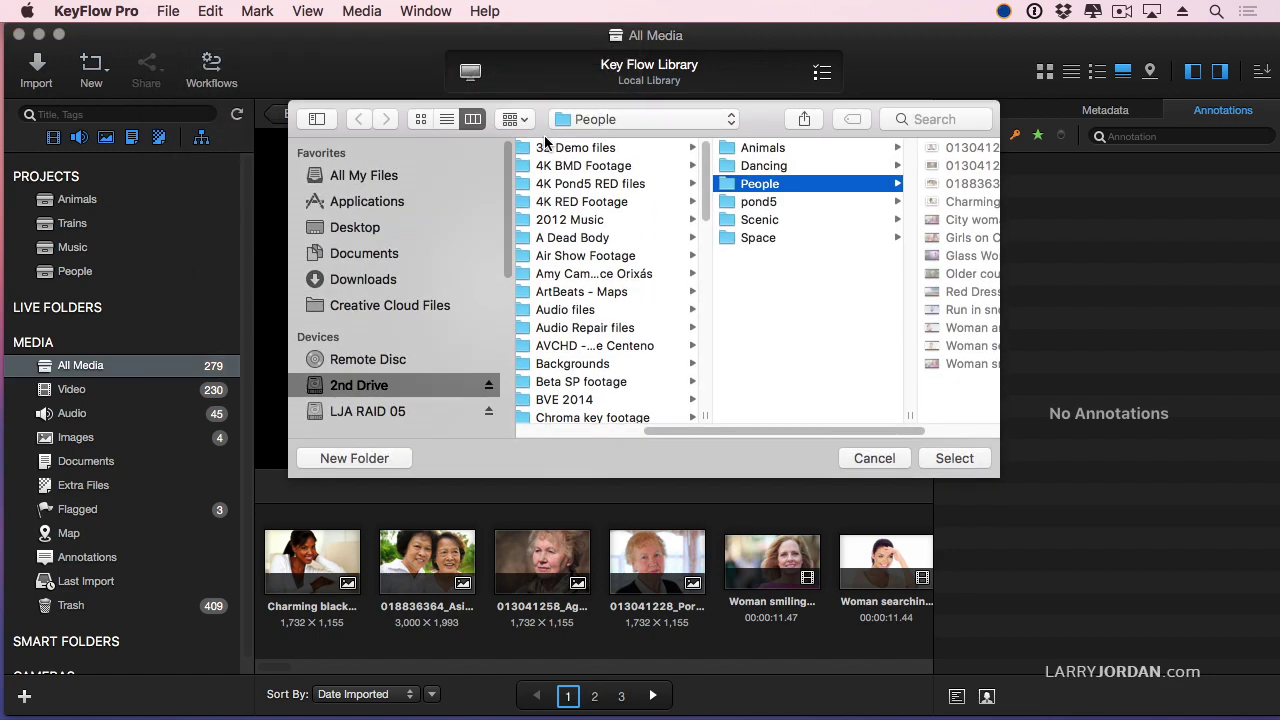
key(super+shift+d)
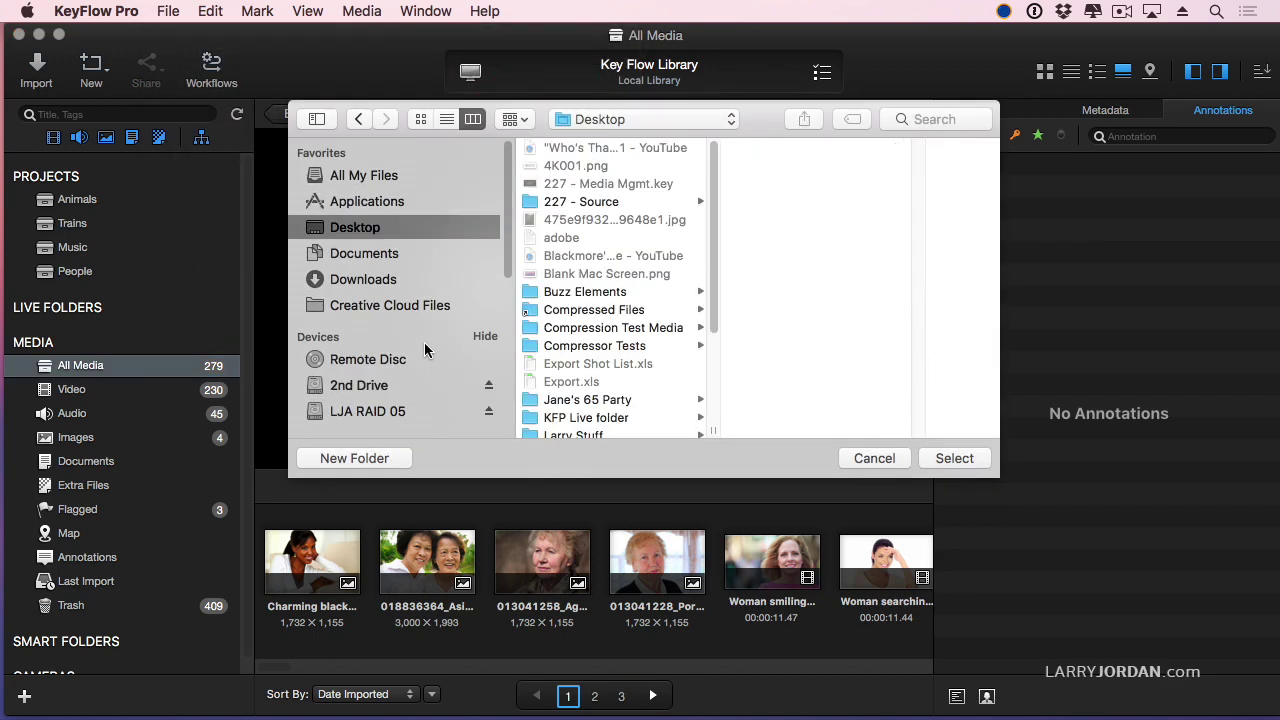
click(623, 420)
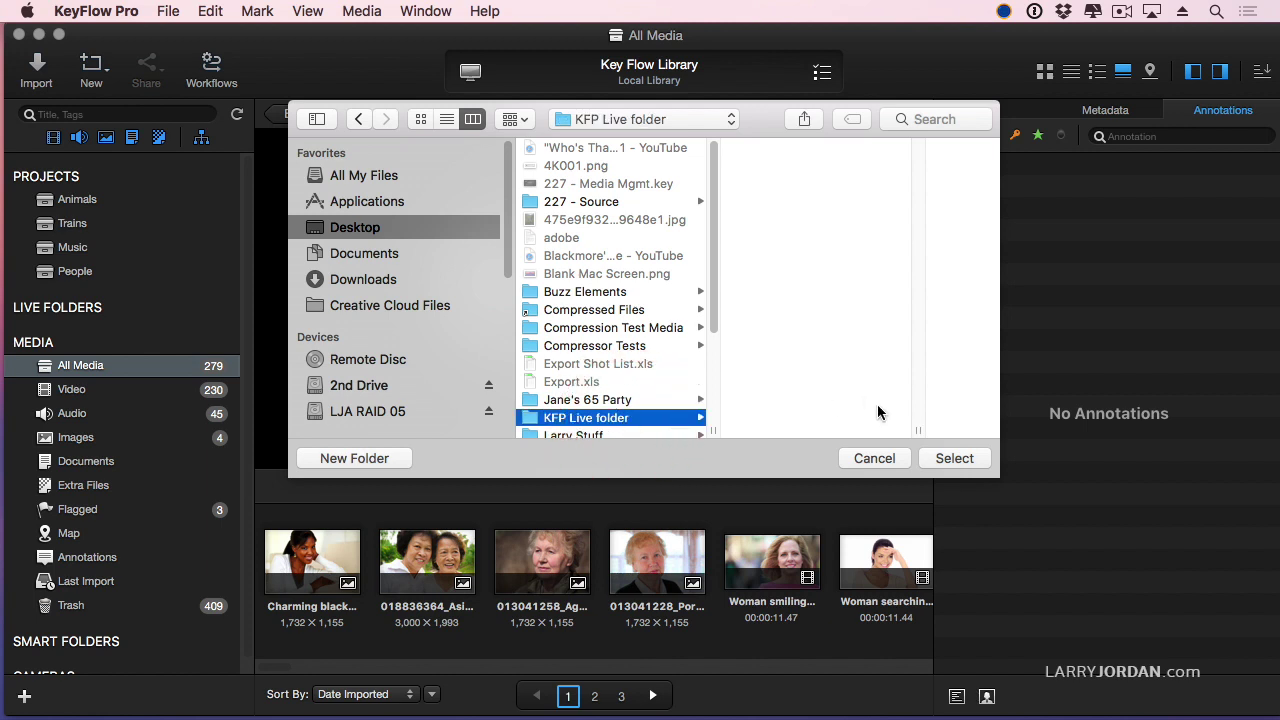
click(954, 456)
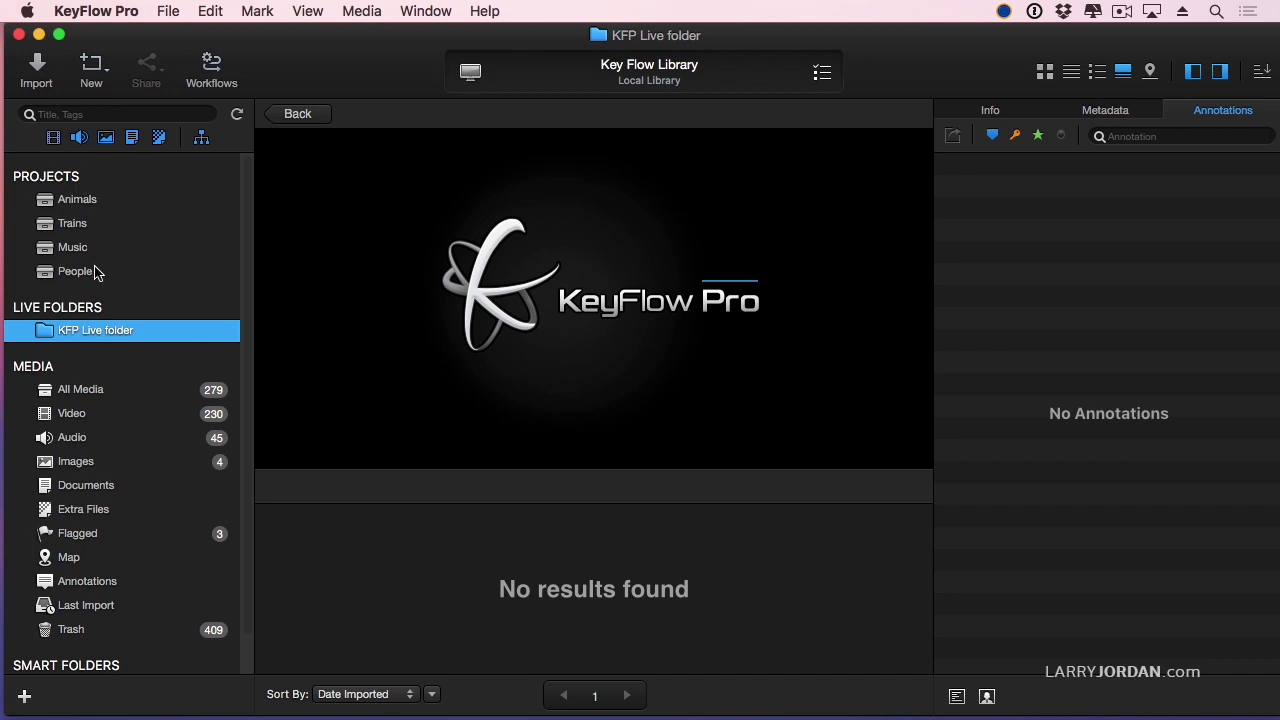
Open the Animals project under PROJECTS to see its five clips, including Polar bear.
click(77, 197)
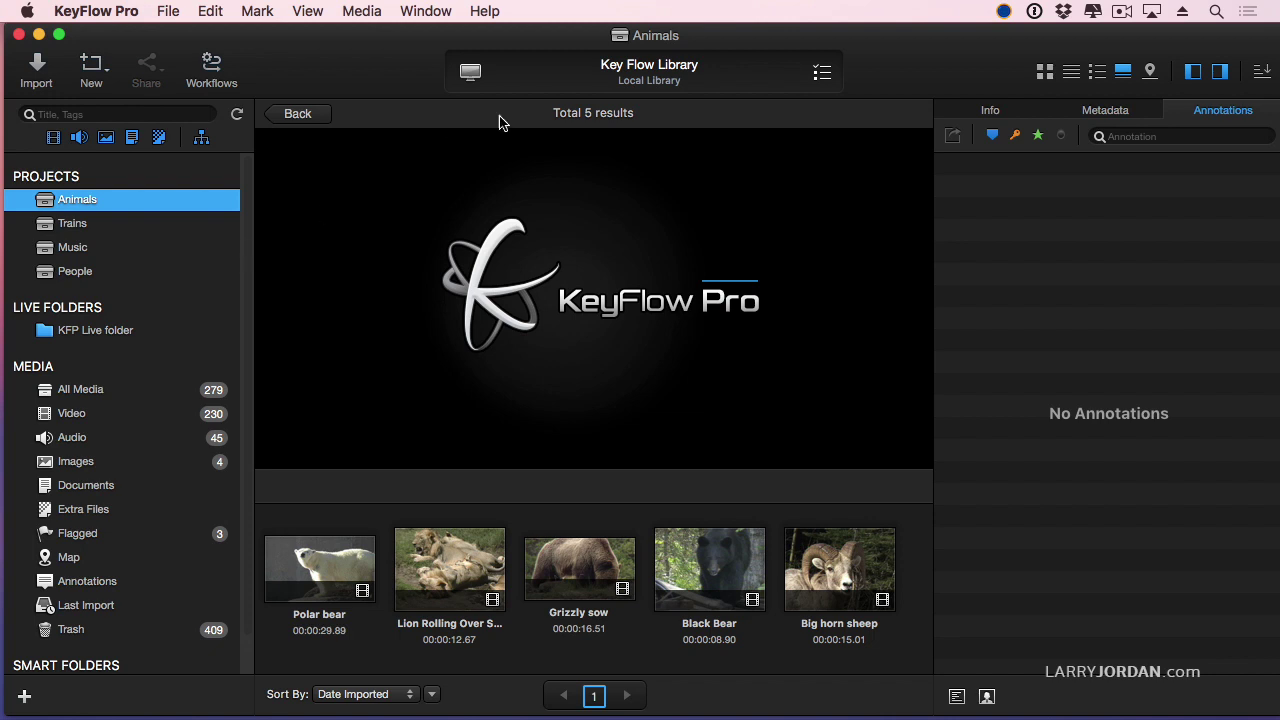
From 2nd Drive, copy all seven Pouring Steel movies onto the KFP Live folder.
drag(900, 34, 522, 34)
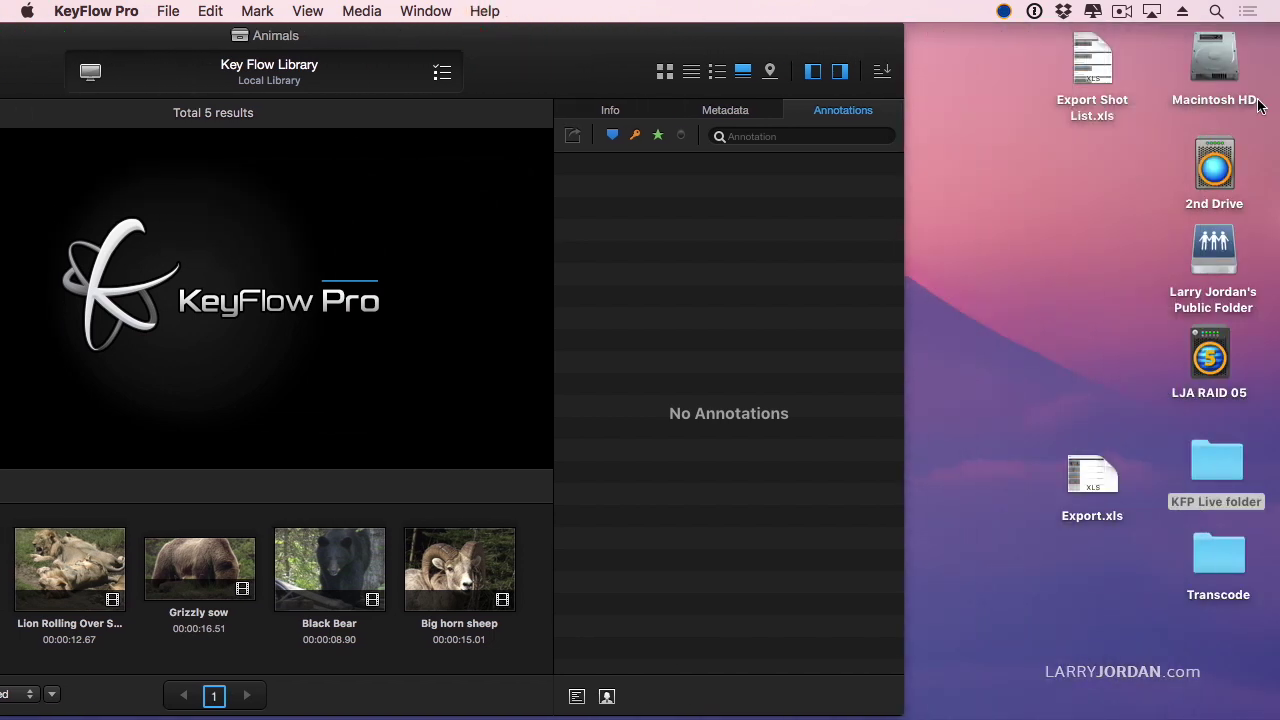
double_click(1214, 168)
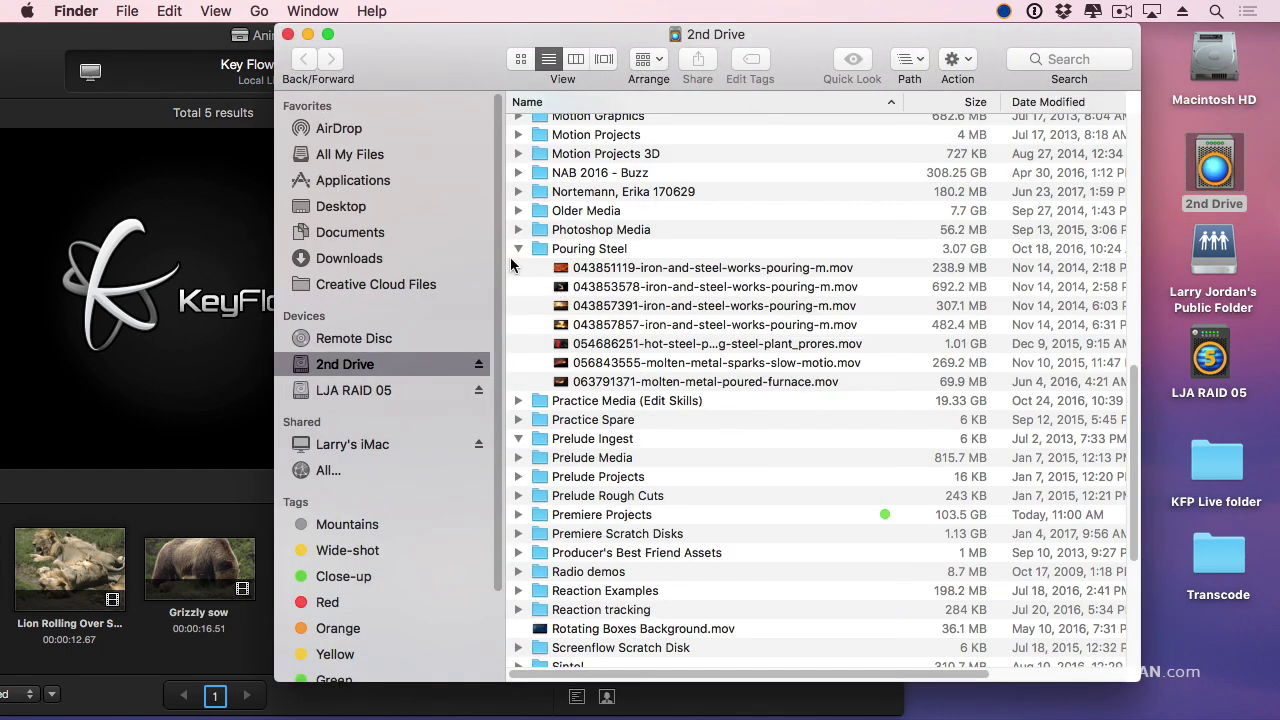
click(620, 267)
shift+click(648, 383)
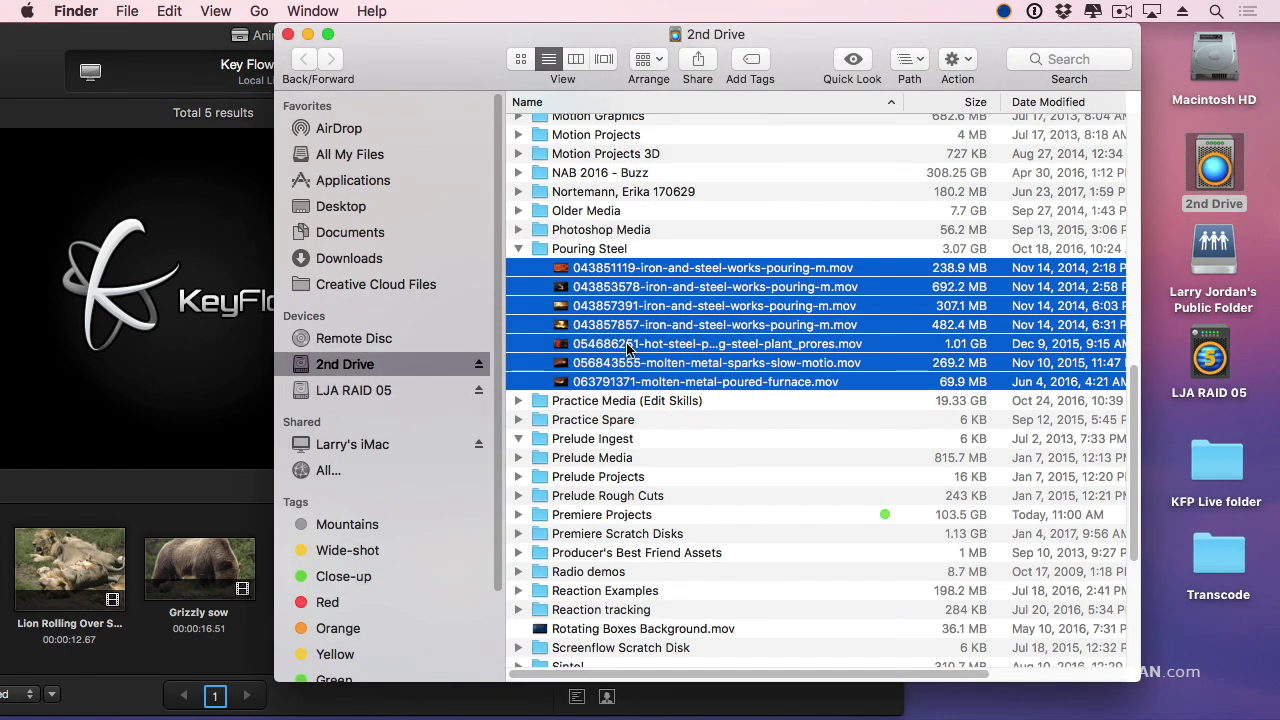
drag(570, 280, 1216, 462)
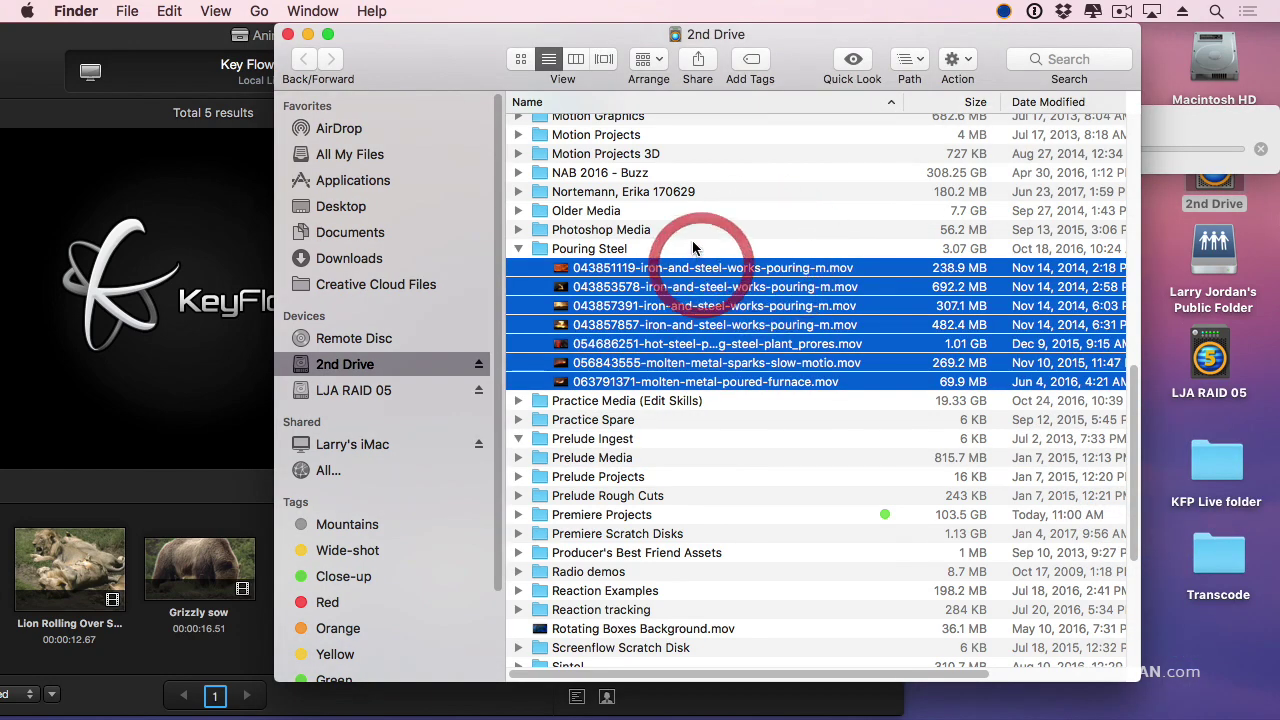
Preview the steel movies one by one in Quick Look.
click(693, 248)
click(666, 268)
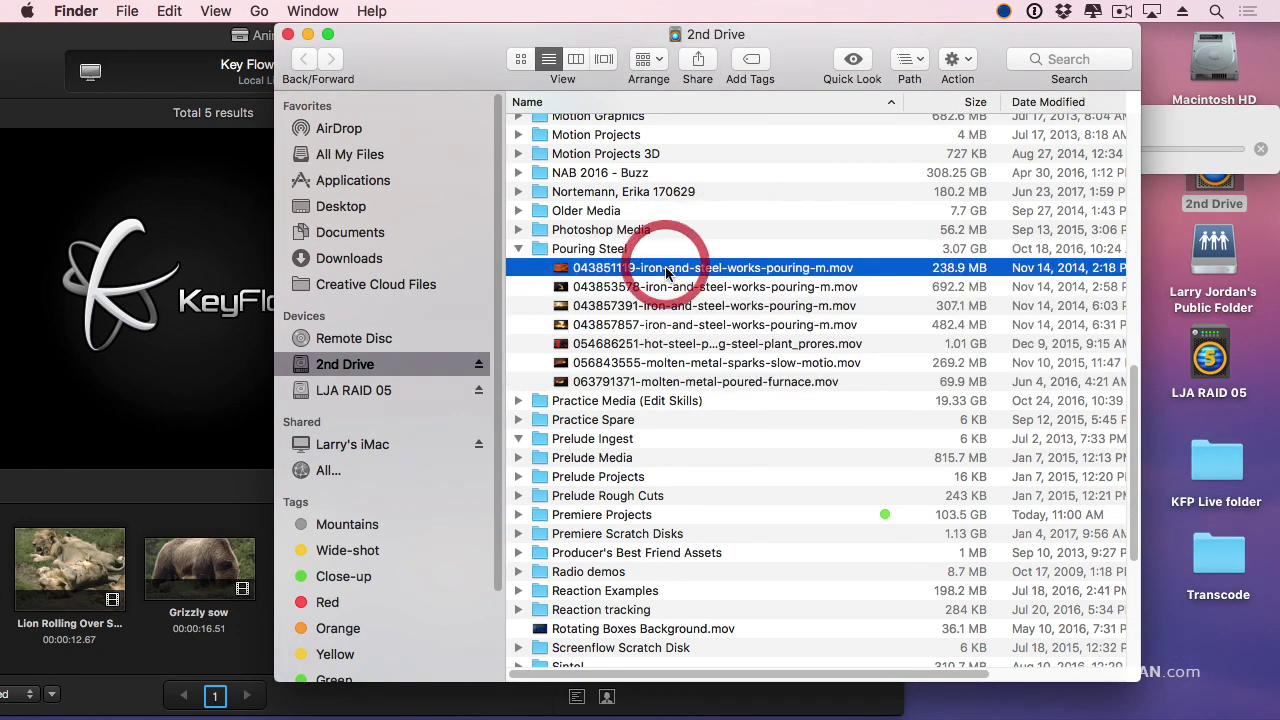
key(space)
key(Down)
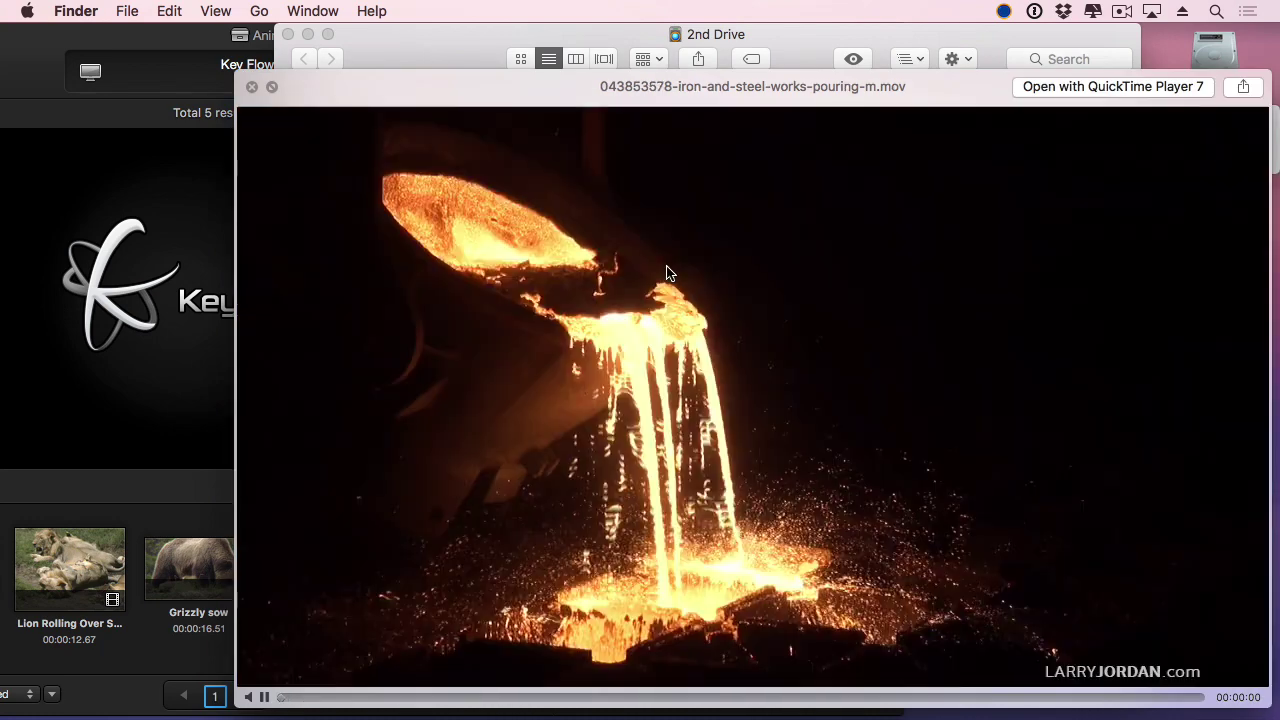
key(Down)
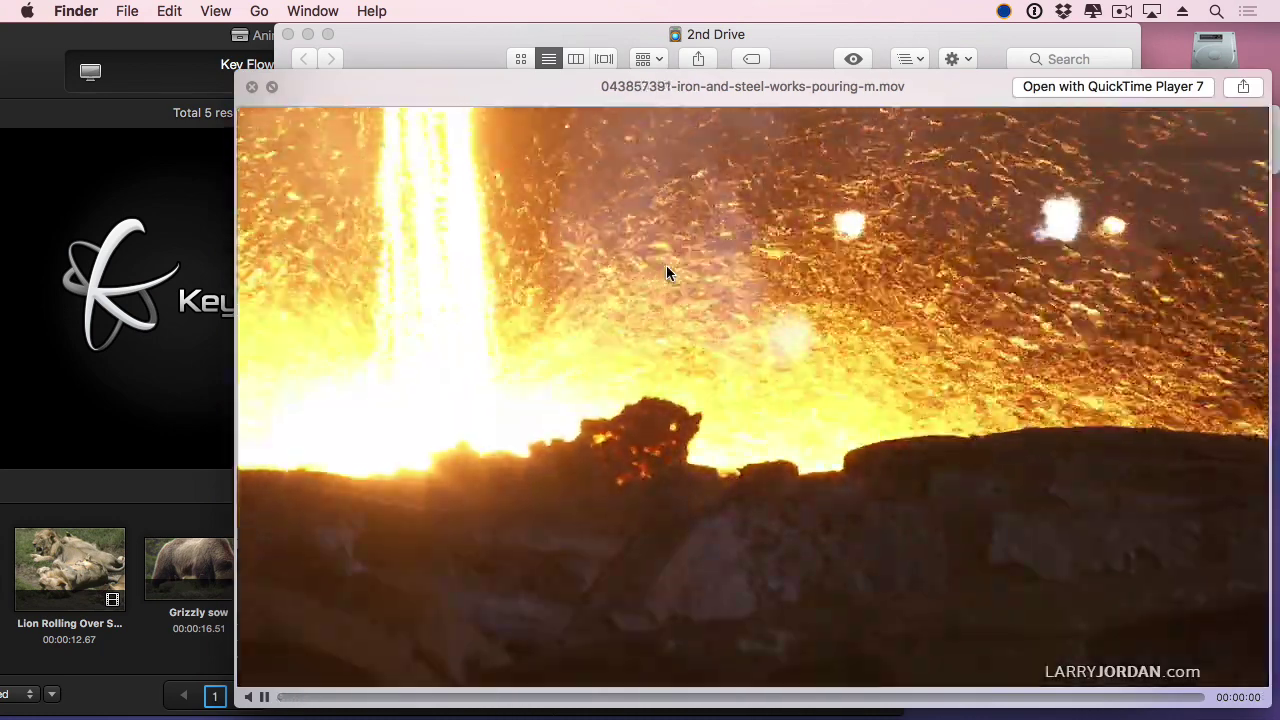
key(Down)
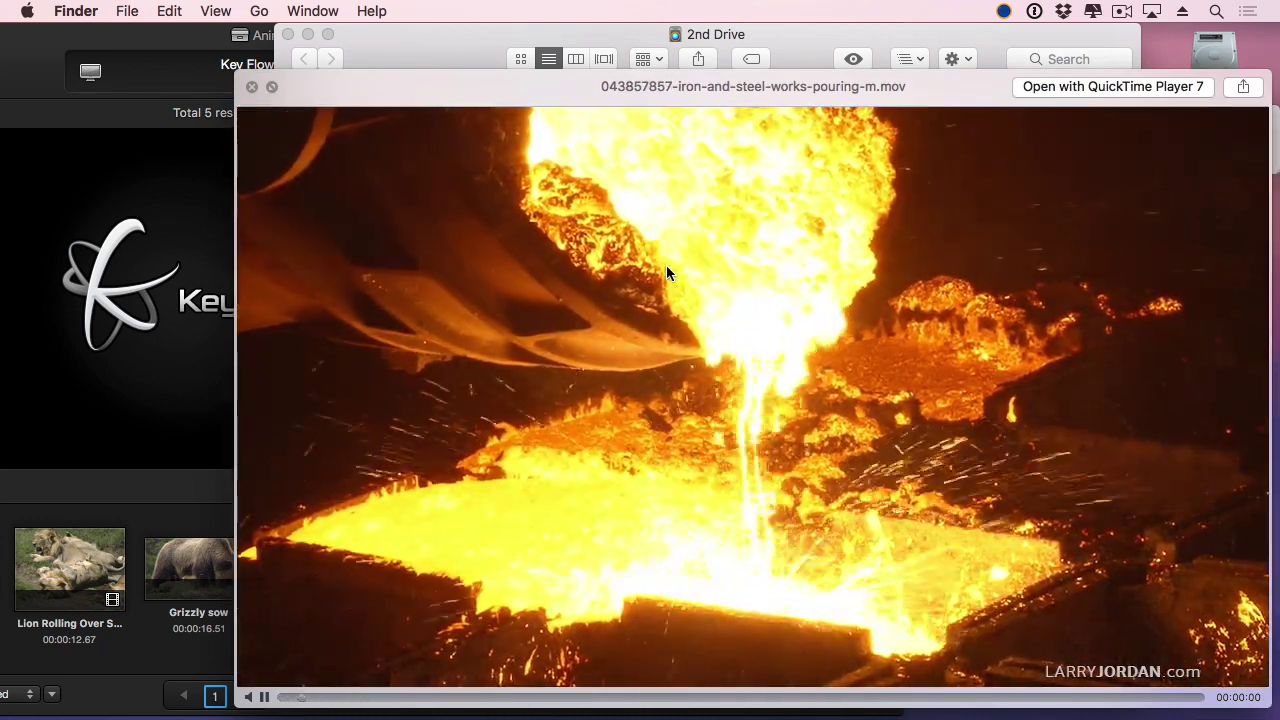
key(Down)
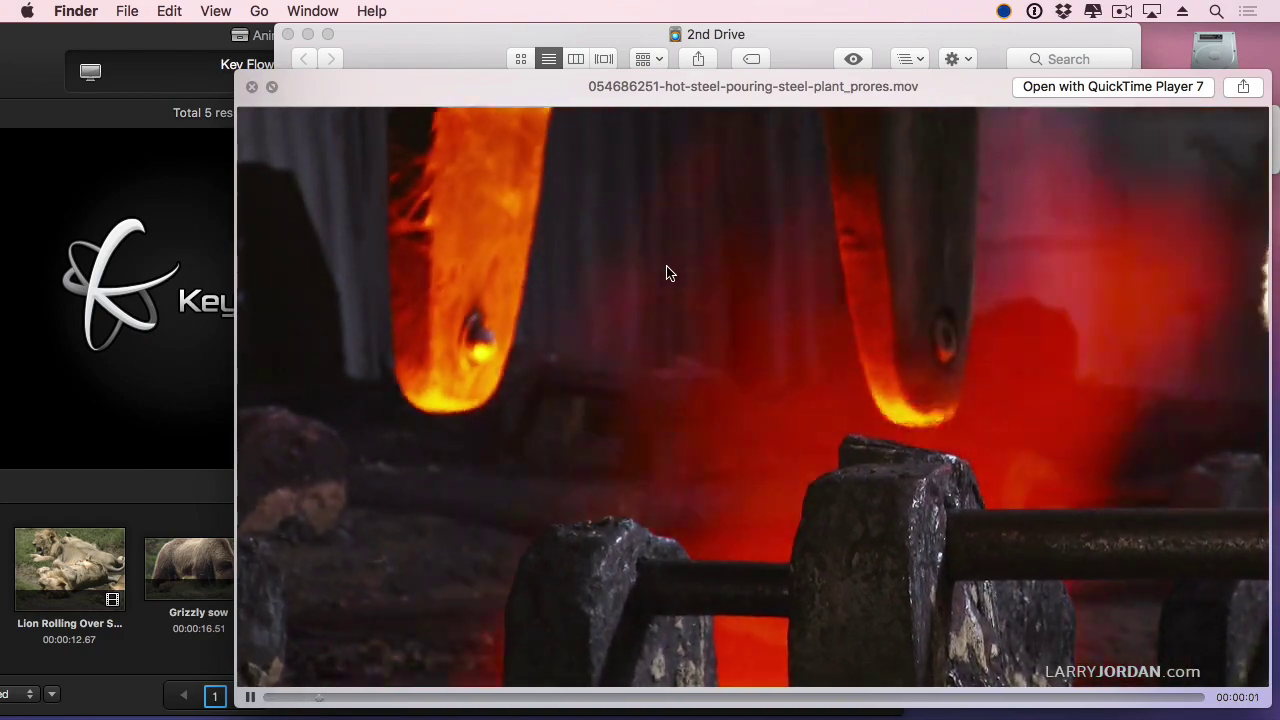
key(Down)
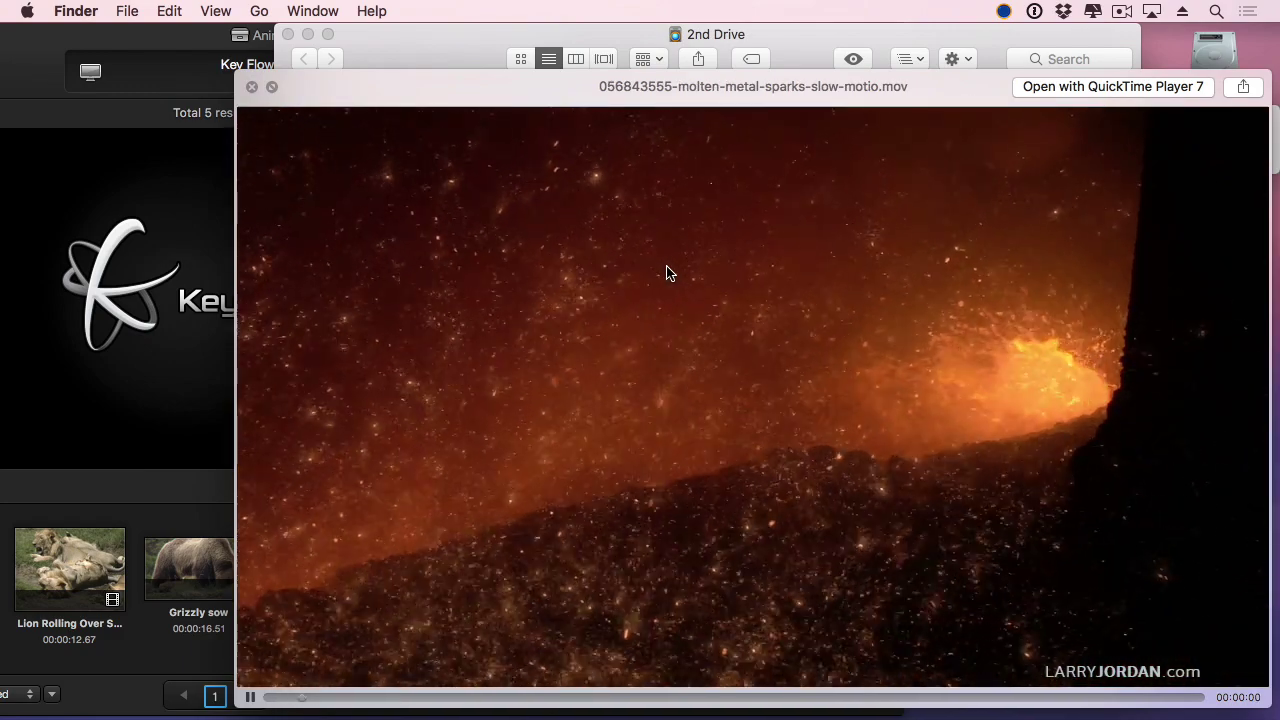
key(space)
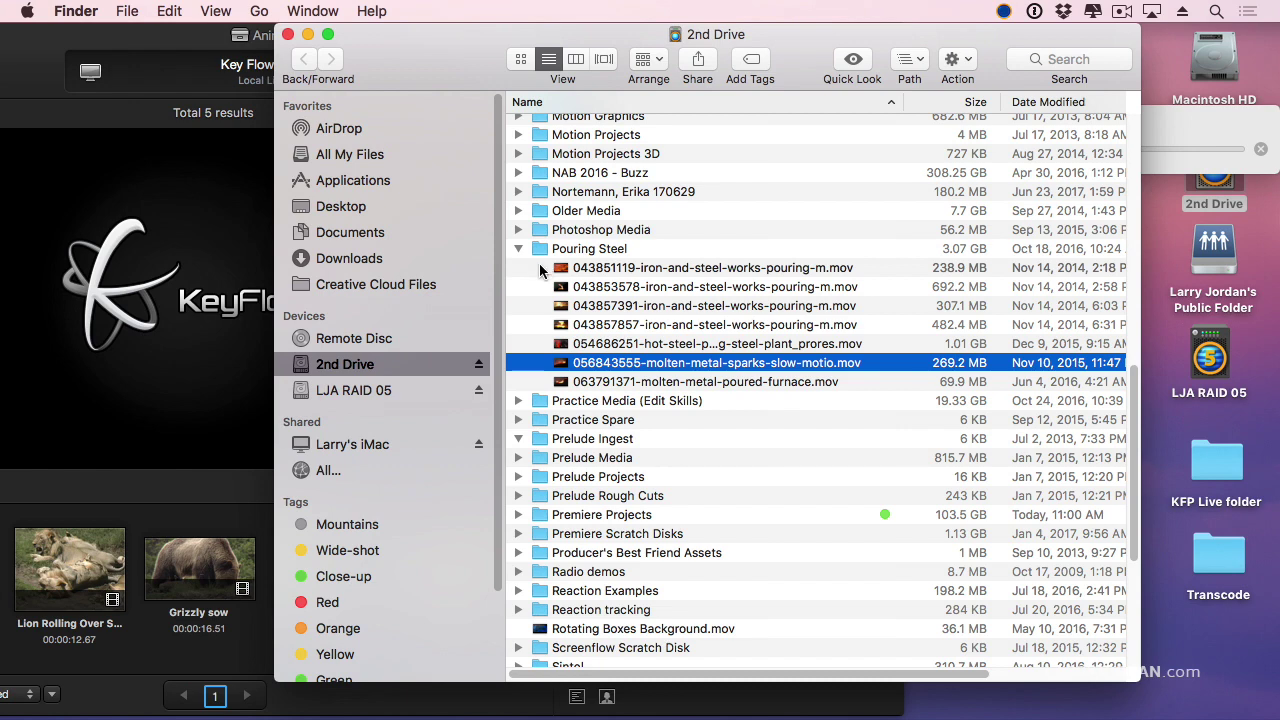
Close the 2nd Drive window and bring KeyFlow Pro back into full view.
click(288, 35)
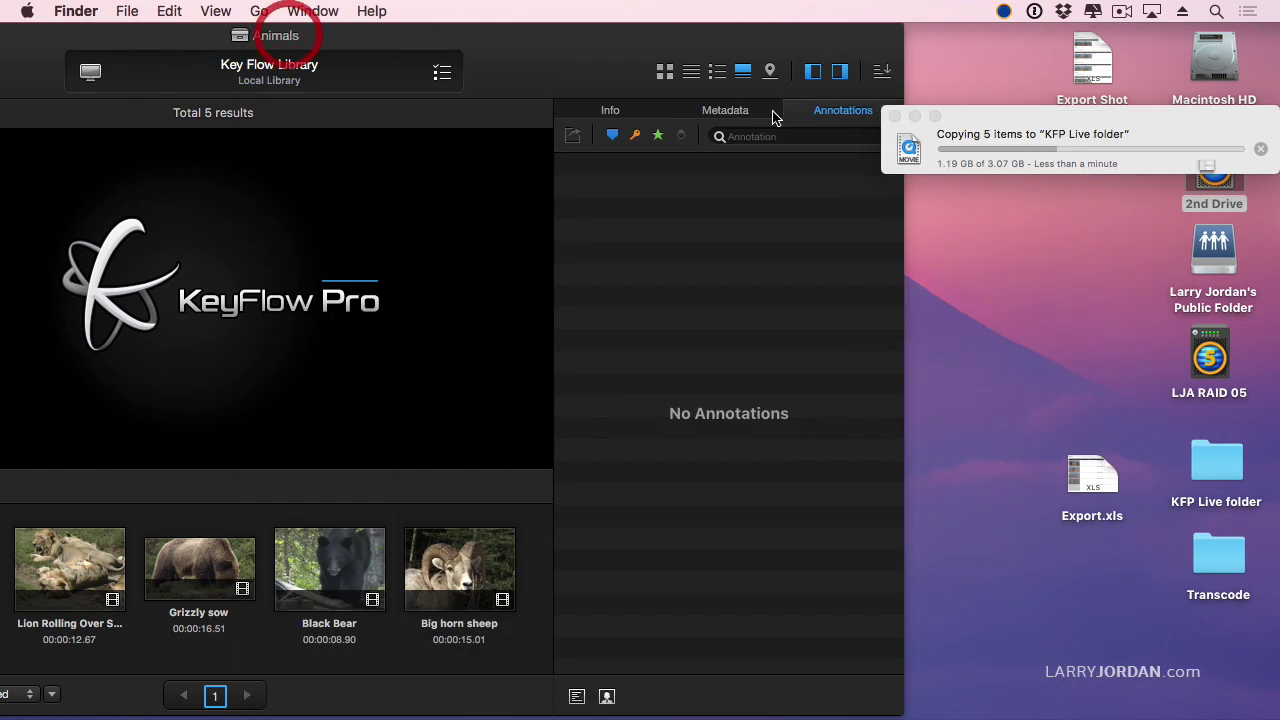
click(1132, 119)
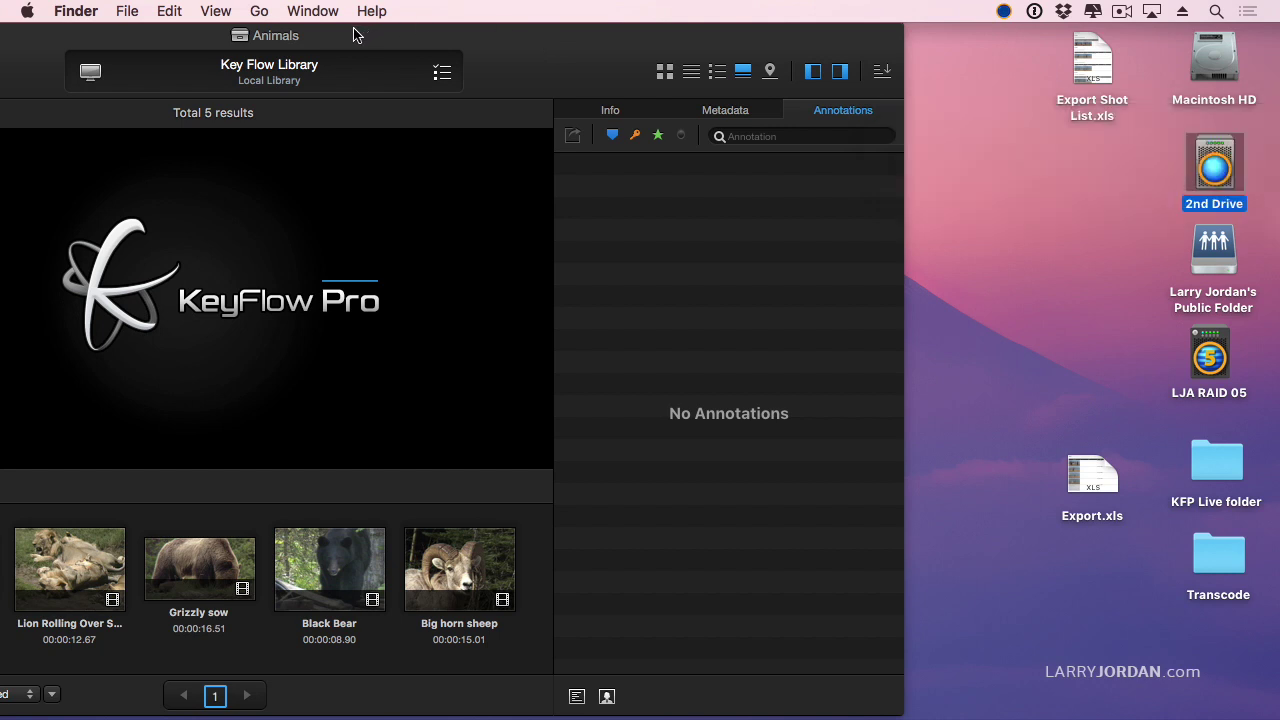
drag(360, 26, 760, 22)
Show KFP Live folder clips as thumbnails, then delete the poured-furnace movie from the folder on disk.
click(100, 332)
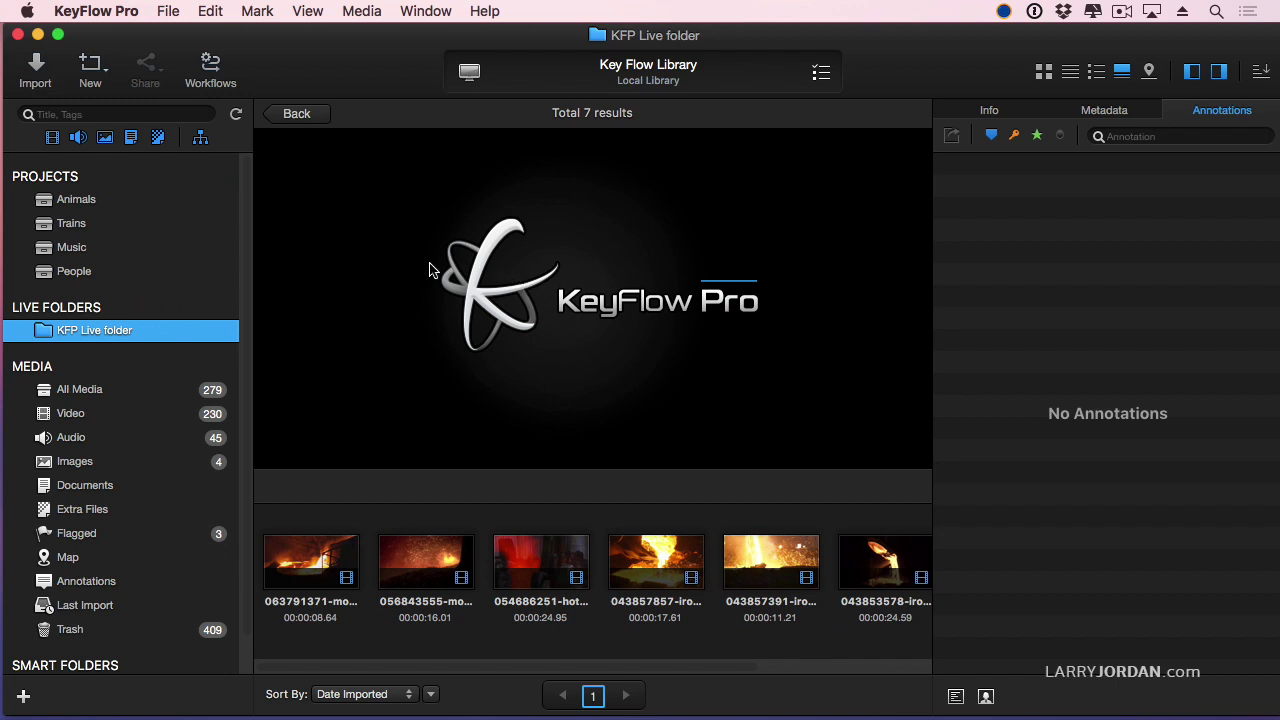
click(1043, 72)
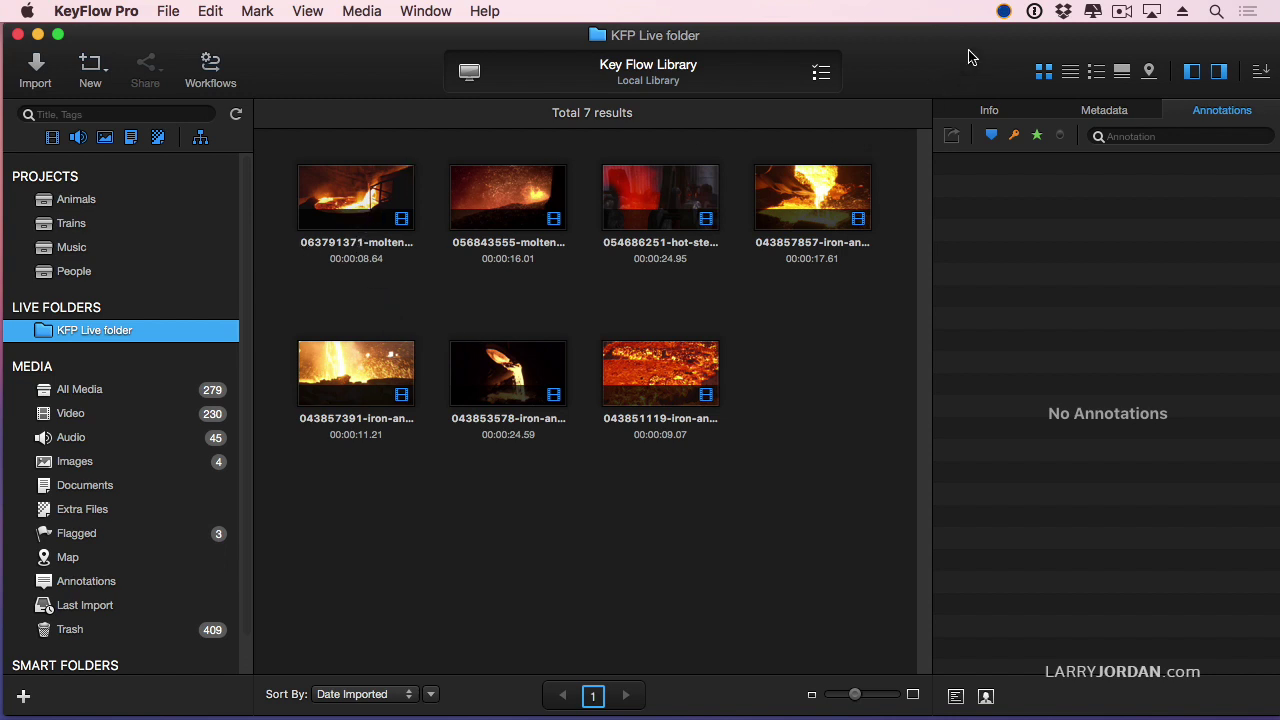
drag(969, 50, 771, 38)
click(1205, 466)
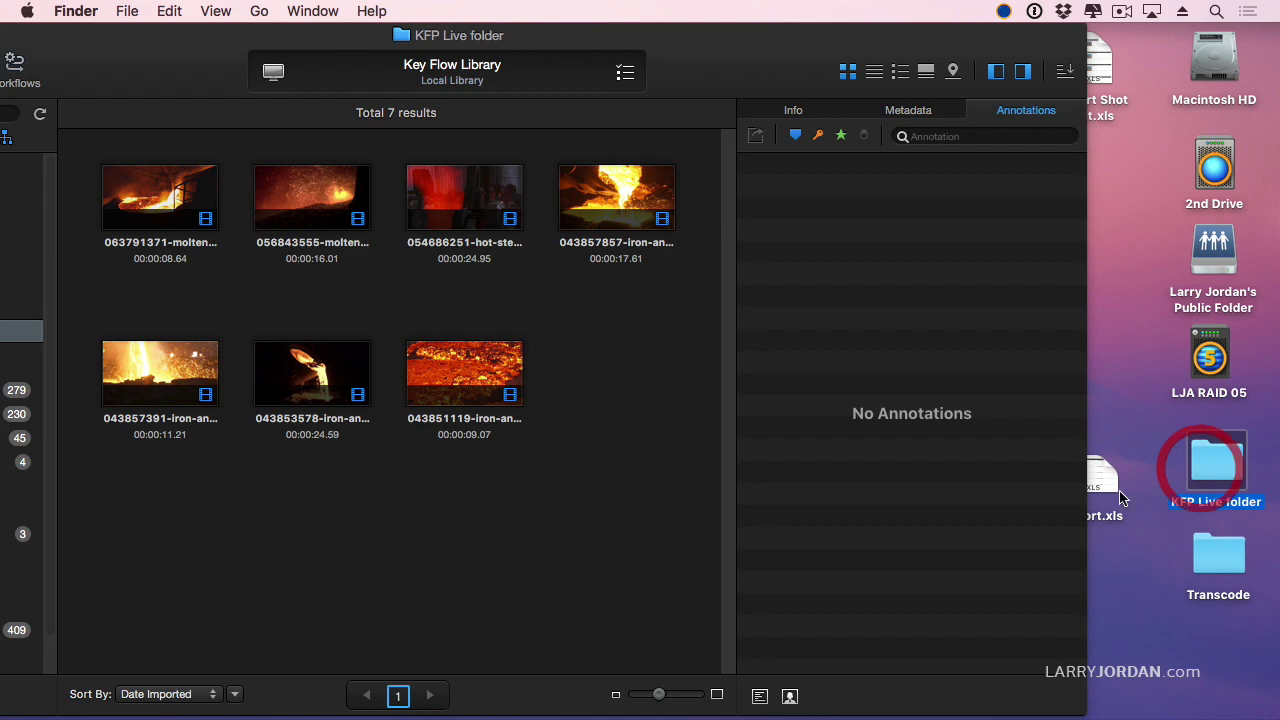
double_click(1211, 464)
click(515, 305)
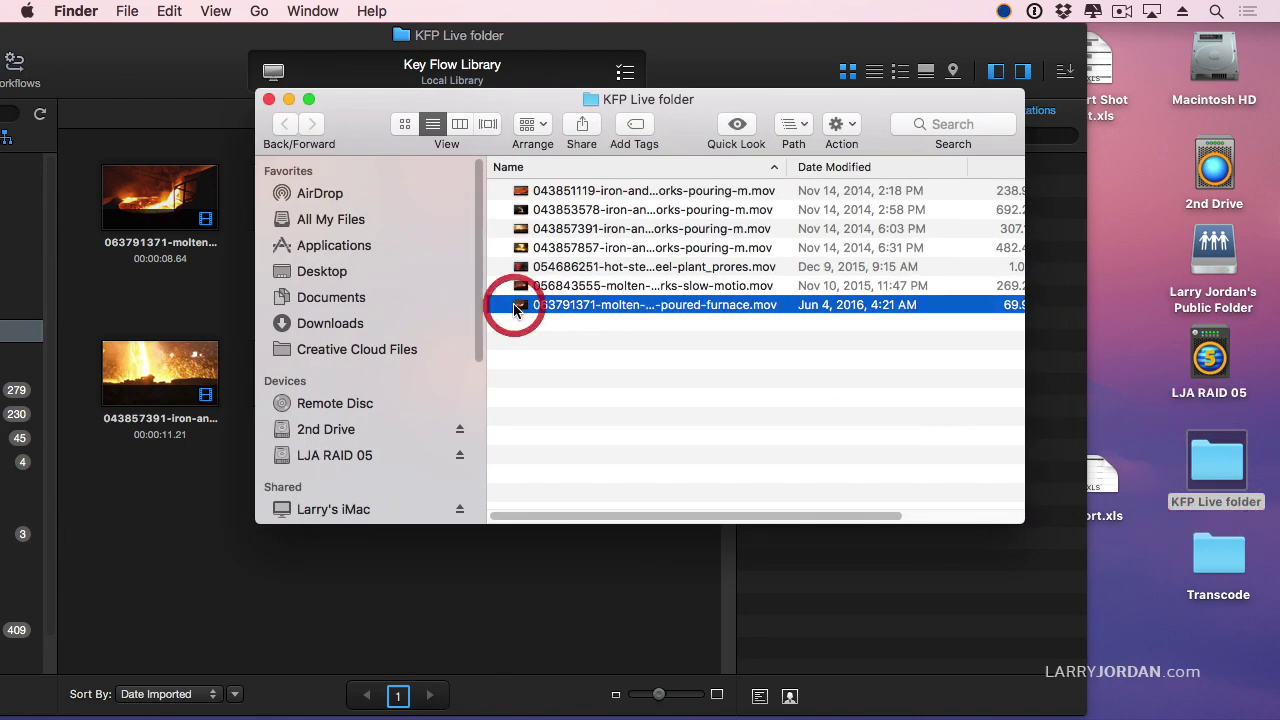
key(super+BackSpace)
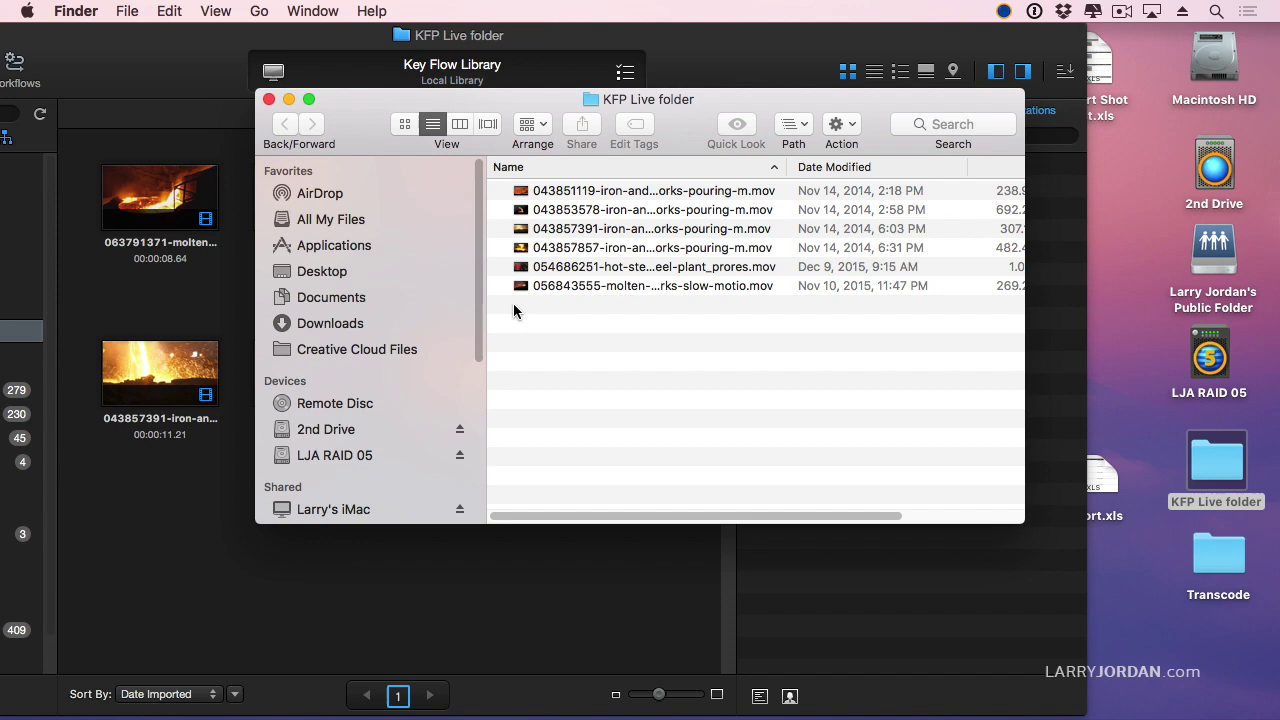
click(265, 98)
click(263, 268)
Zoom the KeyFlow Pro window and run Media > Refresh so KFP Live folder shows 6 results.
double_click(358, 32)
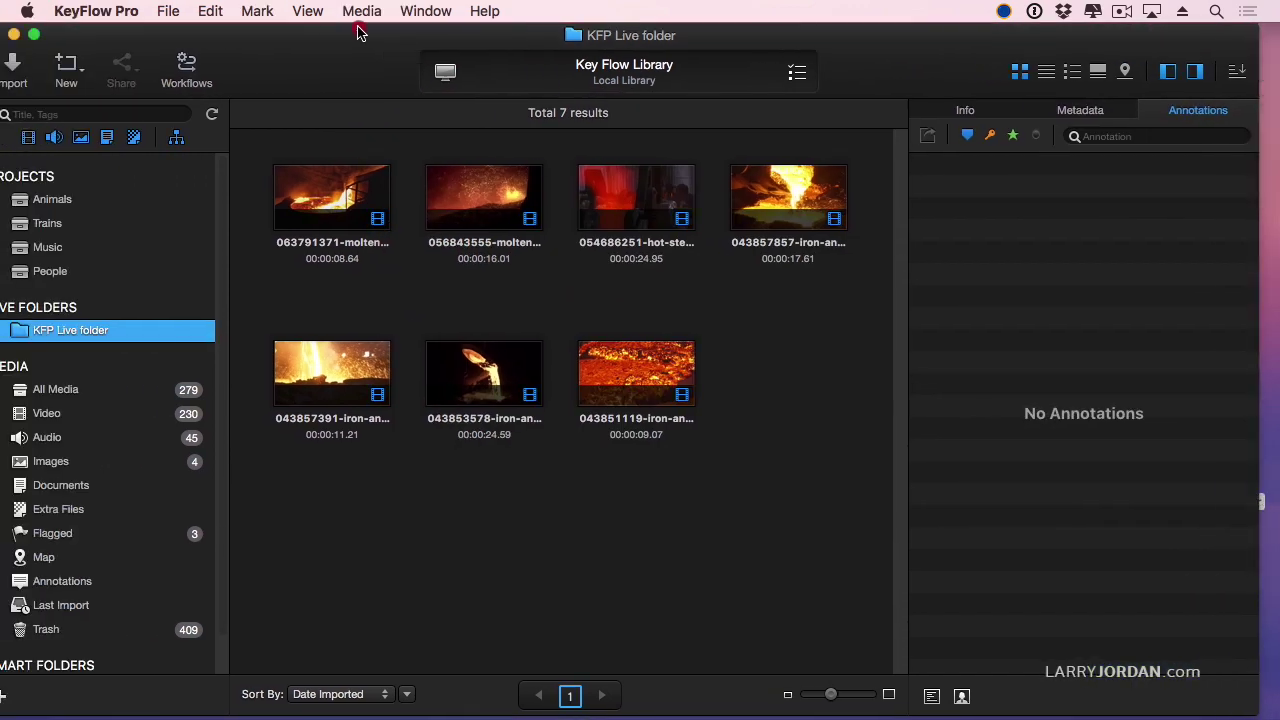
click(372, 10)
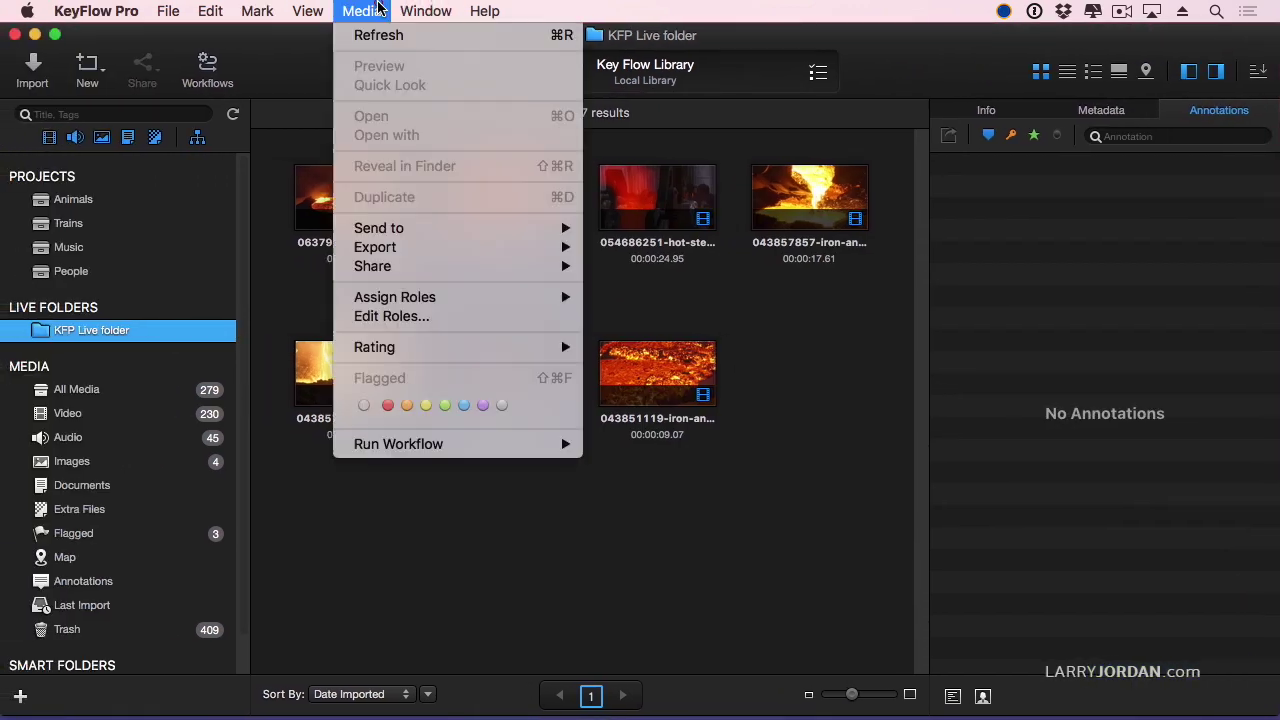
click(386, 40)
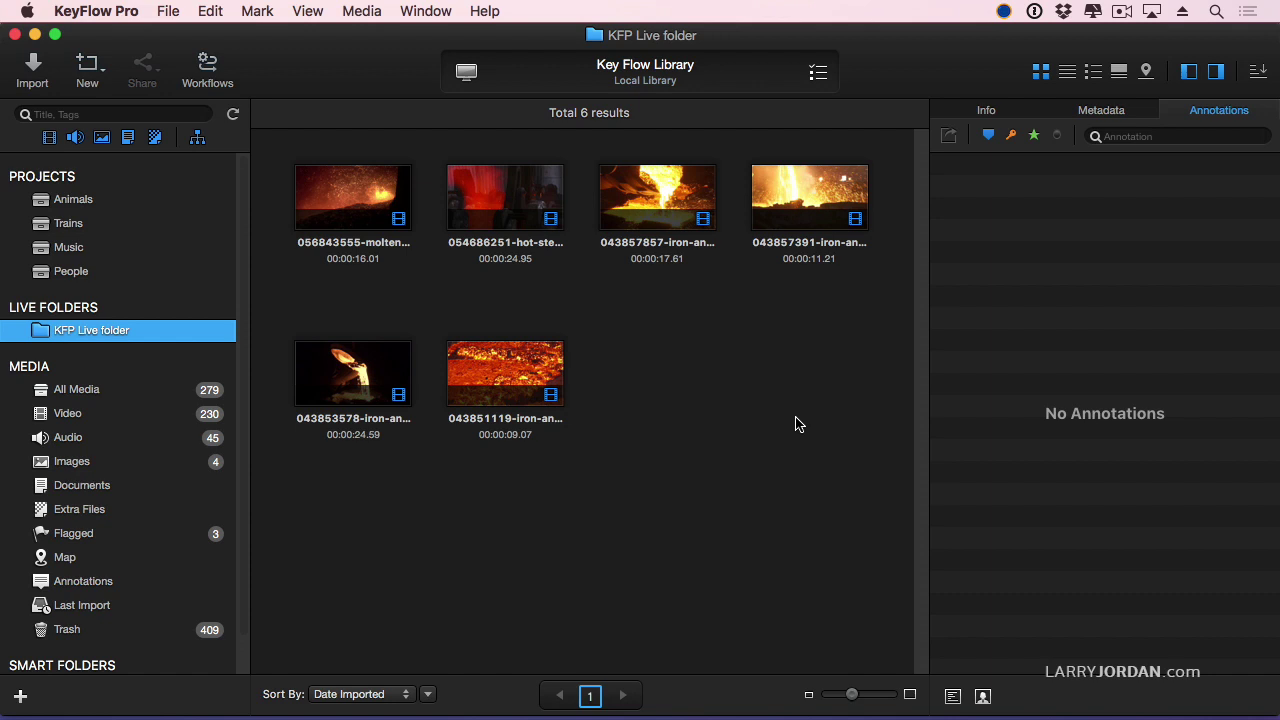
Delete the Polar bear clip from Final Cut Pro's Media event, moving its media to the Trash.
click(792, 205)
drag(260, 55, 686, 40)
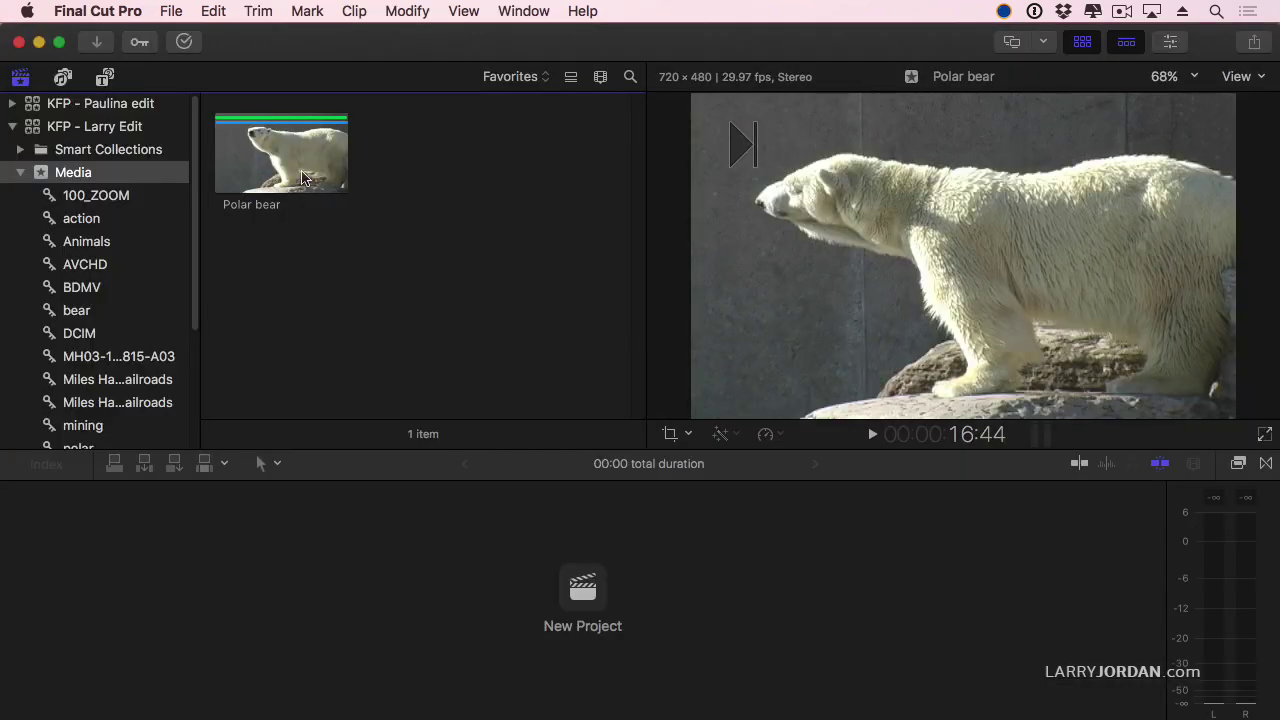
click(303, 177)
key(super+BackSpace)
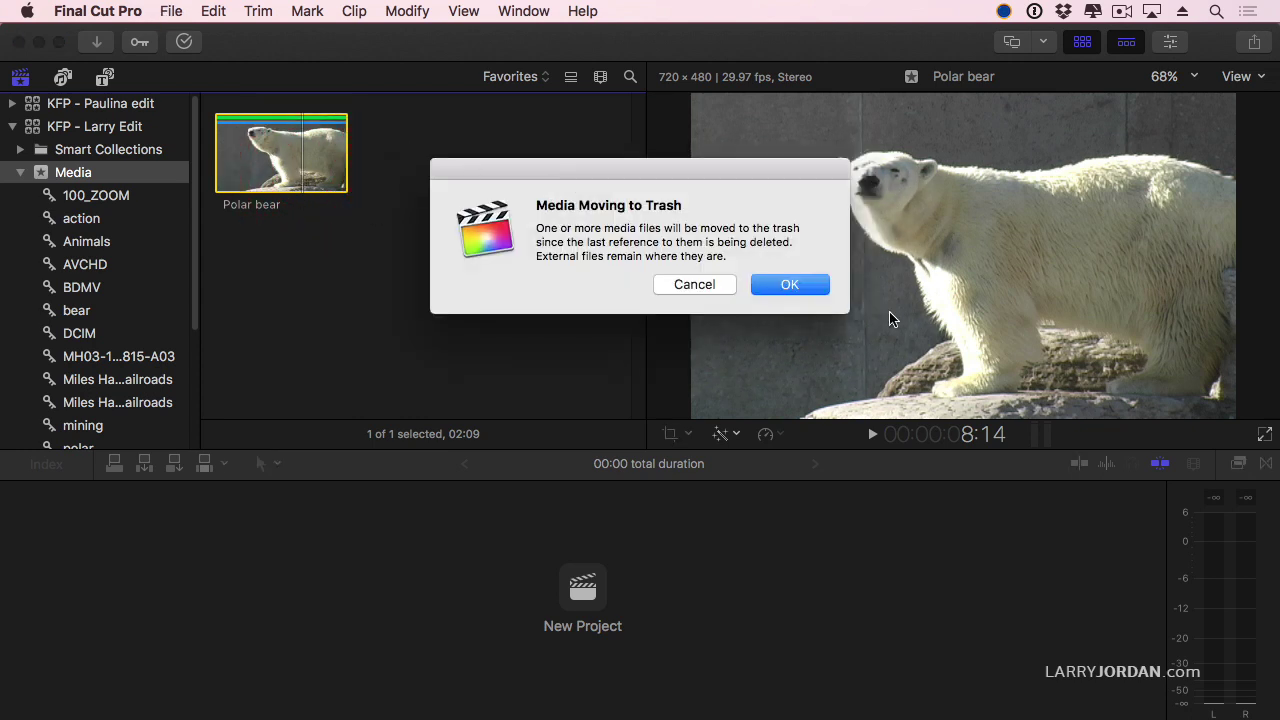
click(818, 292)
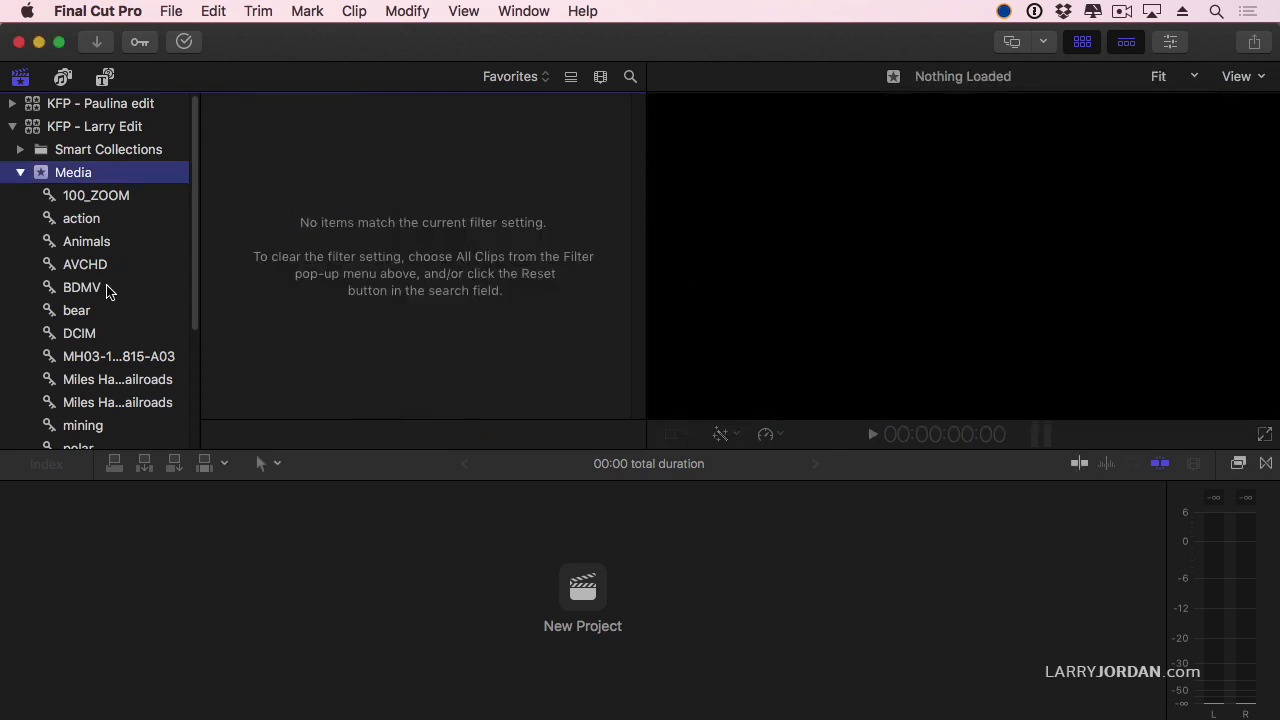
Show the KFP - Larry Edit library's Projects collection with KFP Project.
click(103, 390)
scroll(88, 264, down, 5)
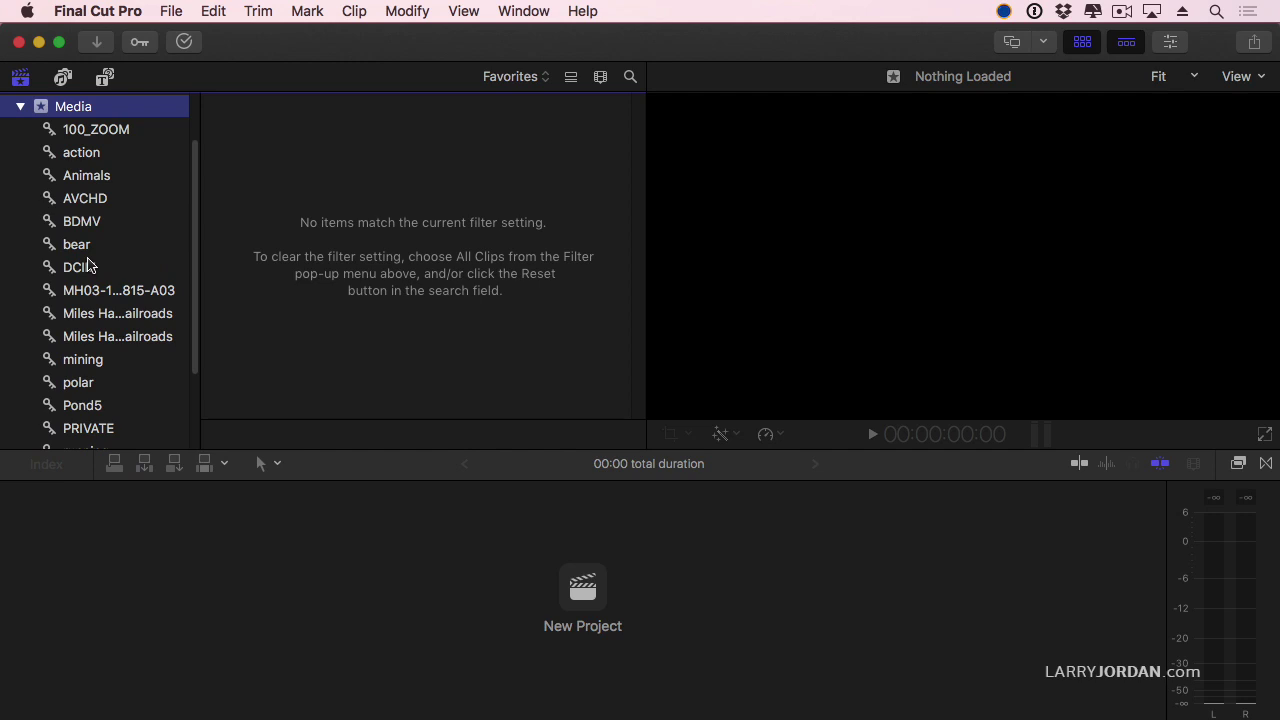
scroll(88, 264, up, 5)
scroll(88, 264, down, 2)
click(84, 154)
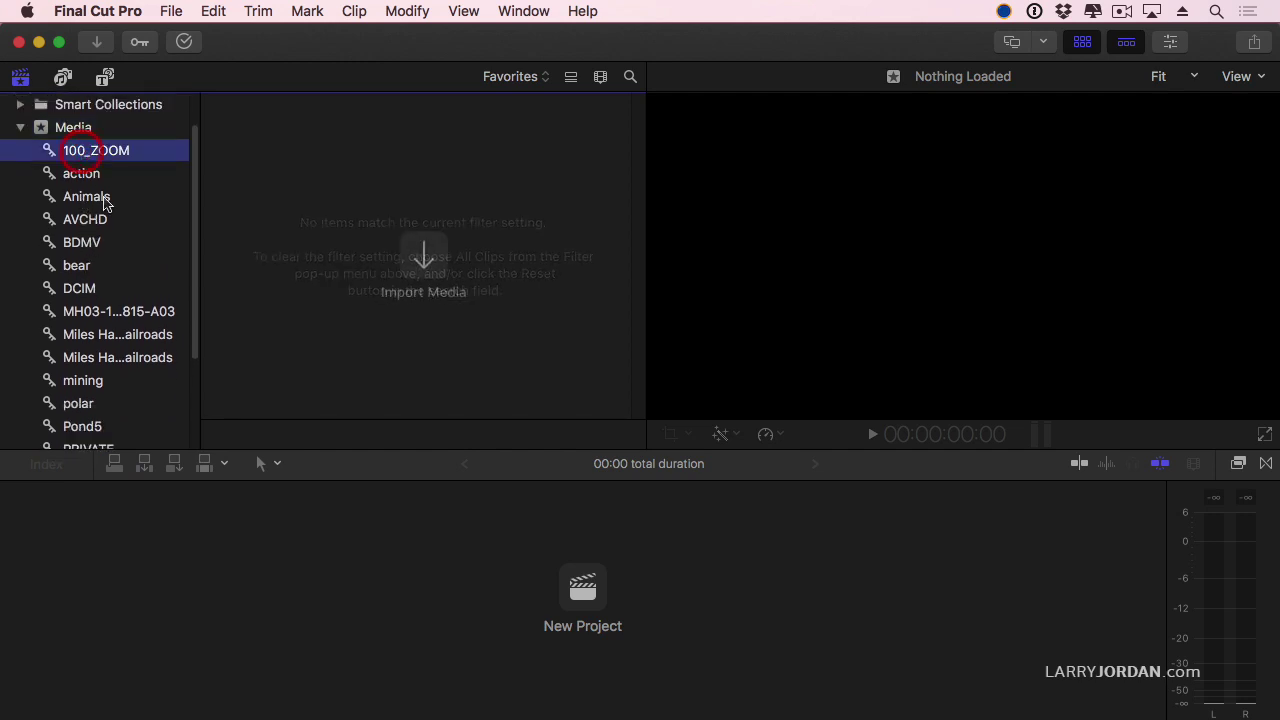
scroll(105, 250, down, 3)
shift+click(108, 420)
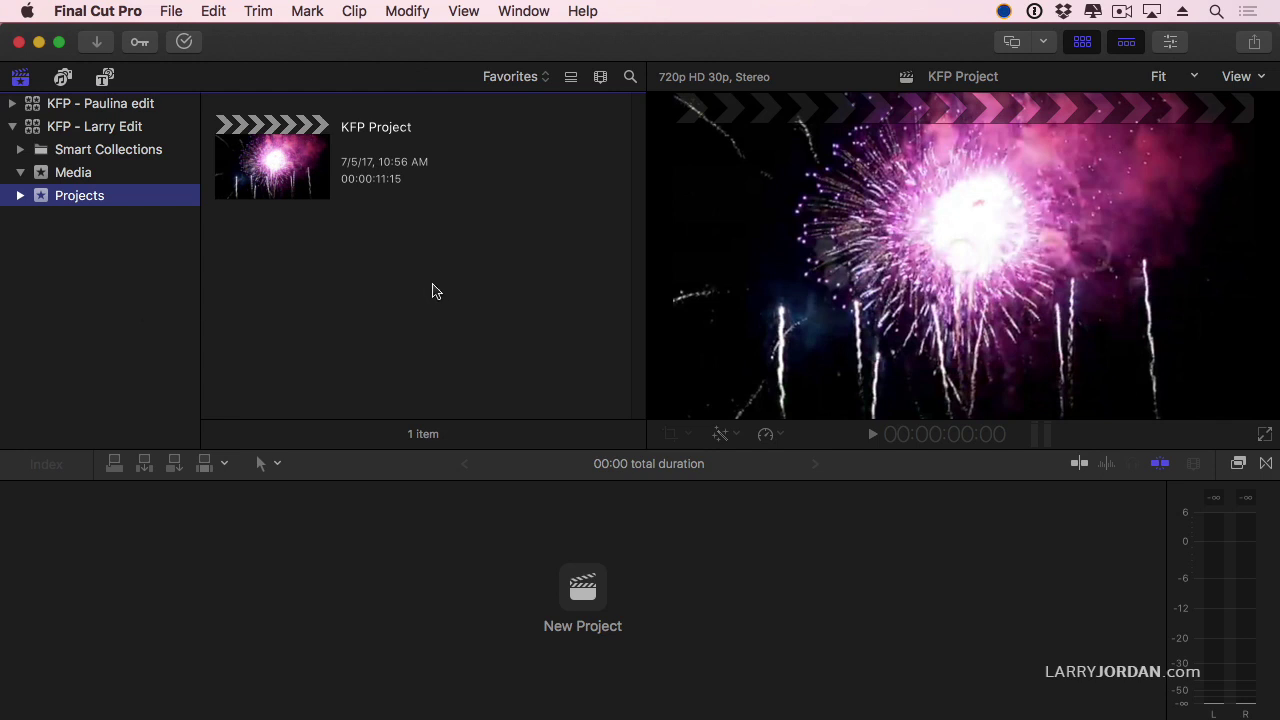
Drag the 043857391 steel clip from KeyFlow Pro into Final Cut Pro.
click(516, 41)
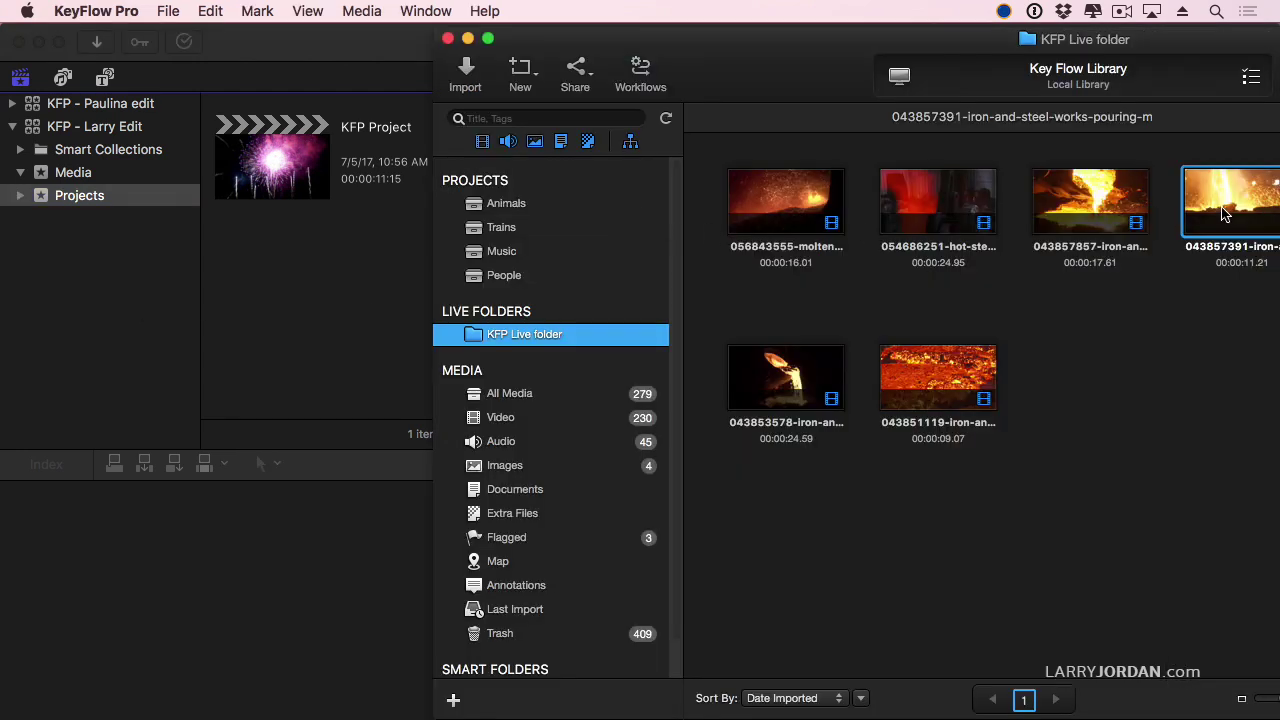
drag(1230, 210, 343, 252)
click(337, 258)
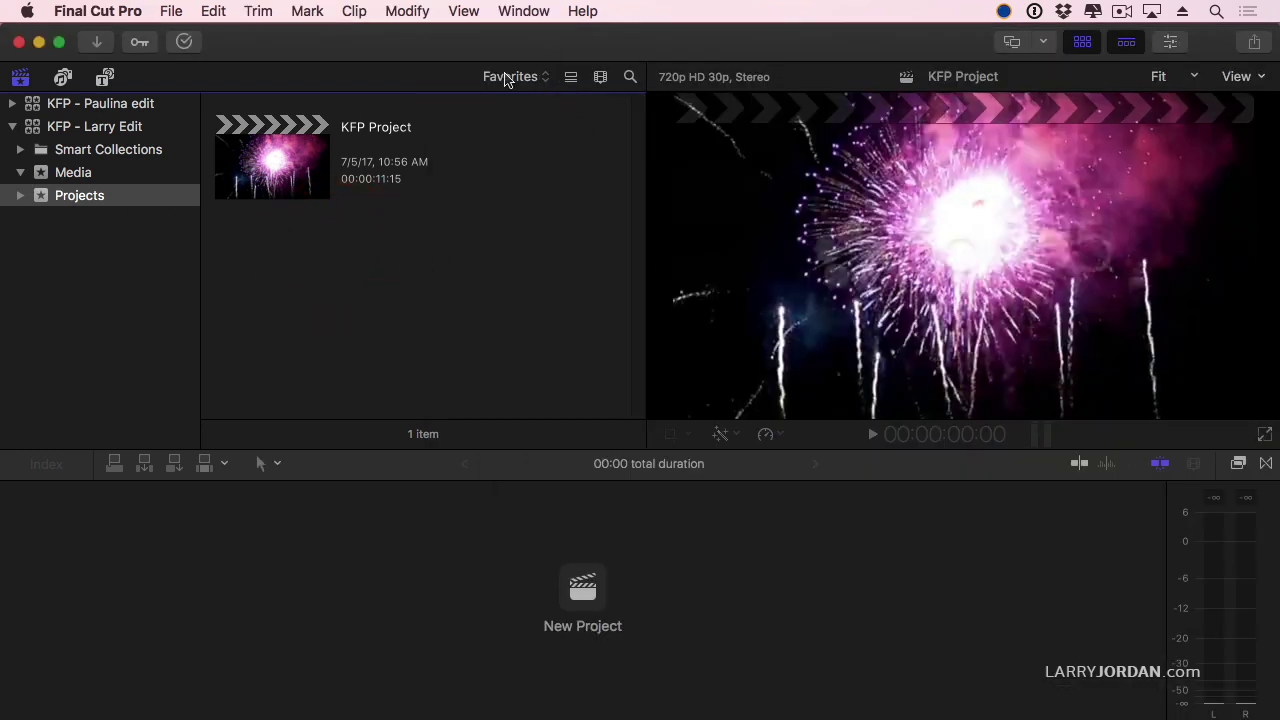
Set the browser filter to Hide Rejected and show the library's Media with 4 clips.
click(510, 77)
click(513, 40)
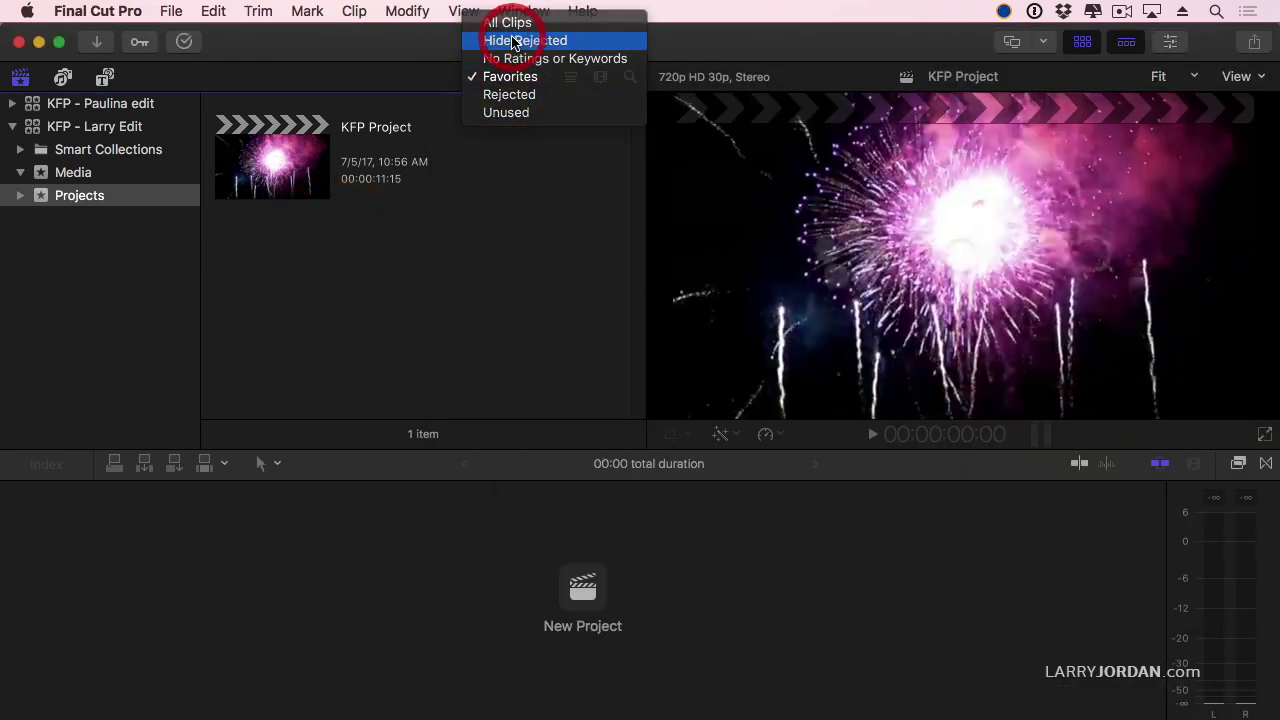
drag(268, 310, 103, 176)
click(94, 175)
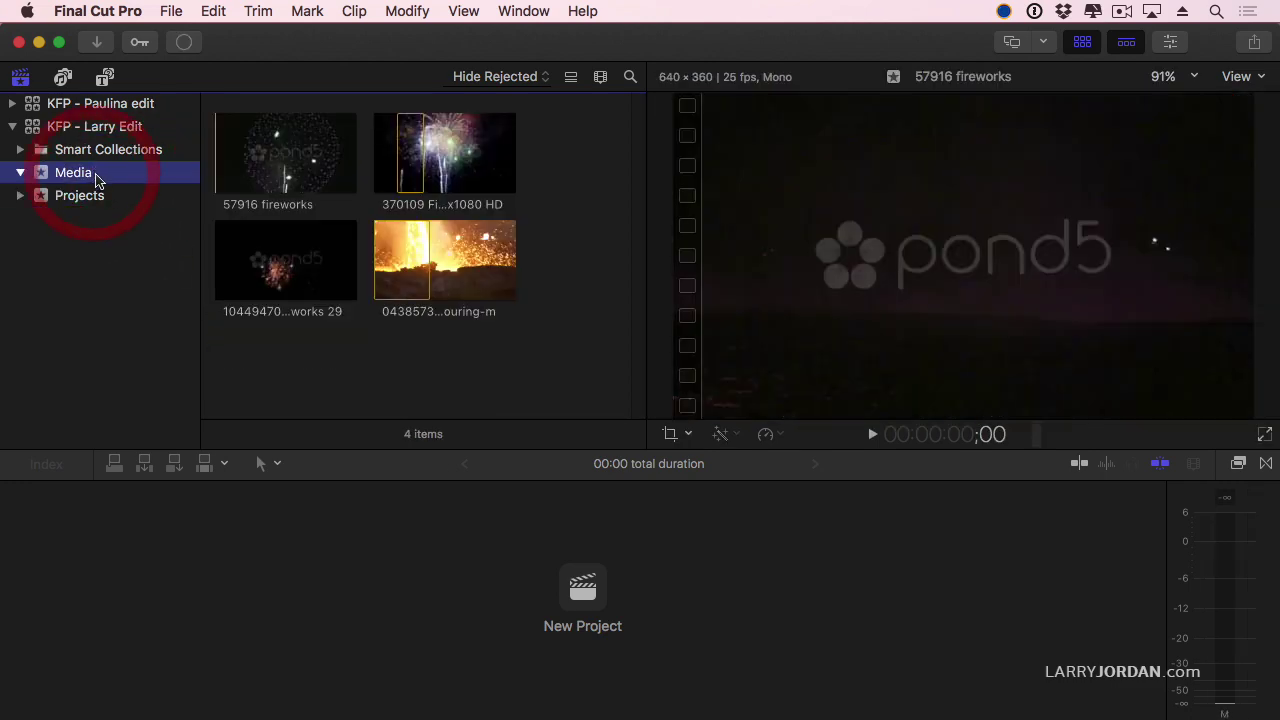
Open KFP Project and connect a short 043857391 steel clip range above the storyline near 8 seconds.
click(88, 196)
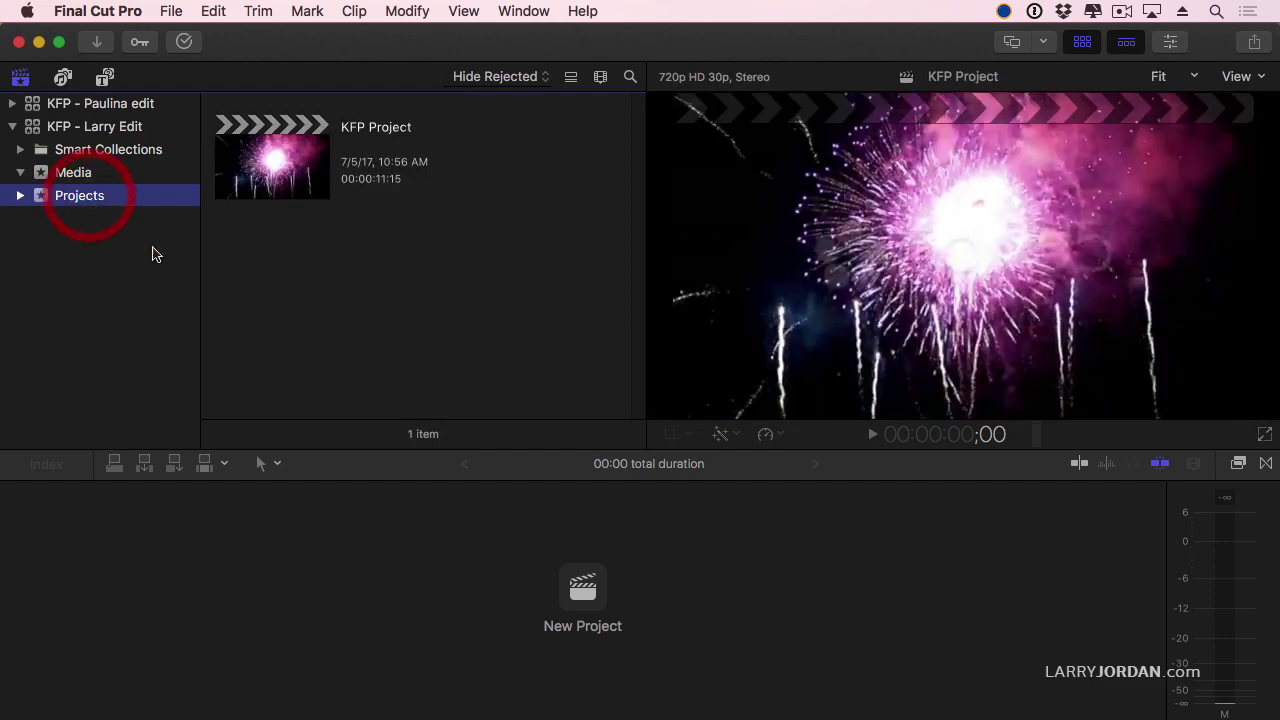
double_click(337, 163)
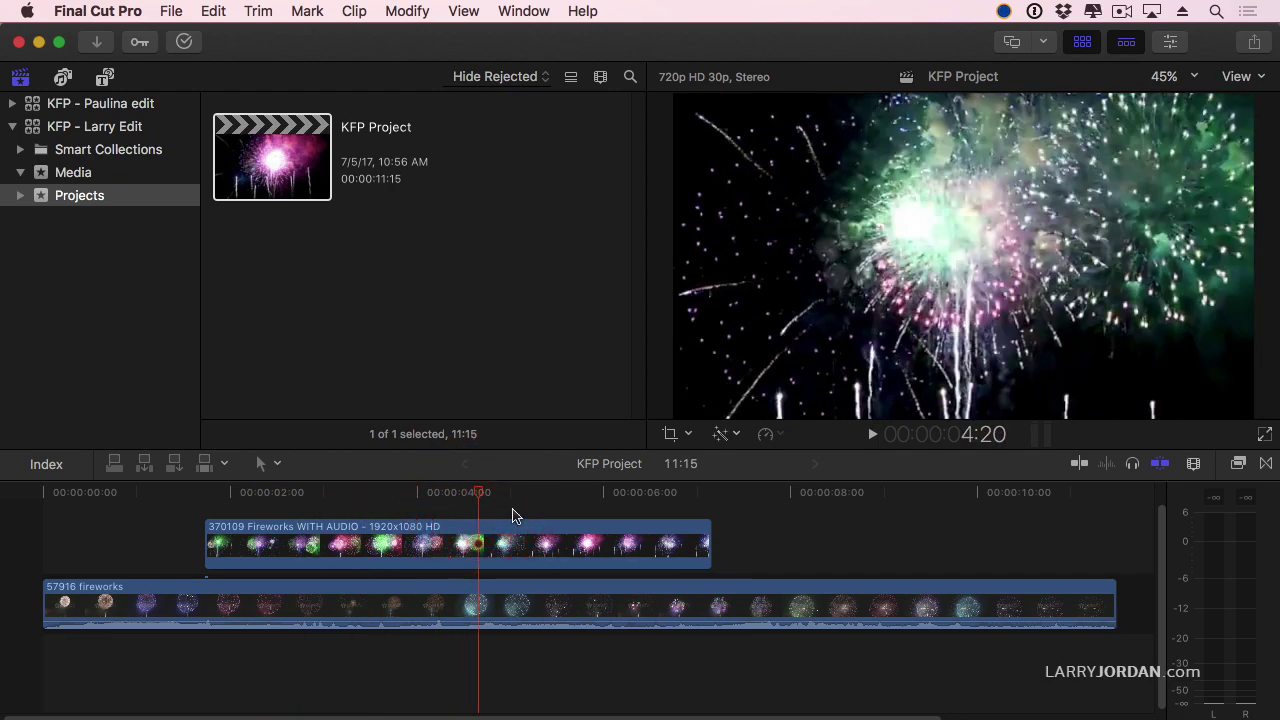
click(60, 172)
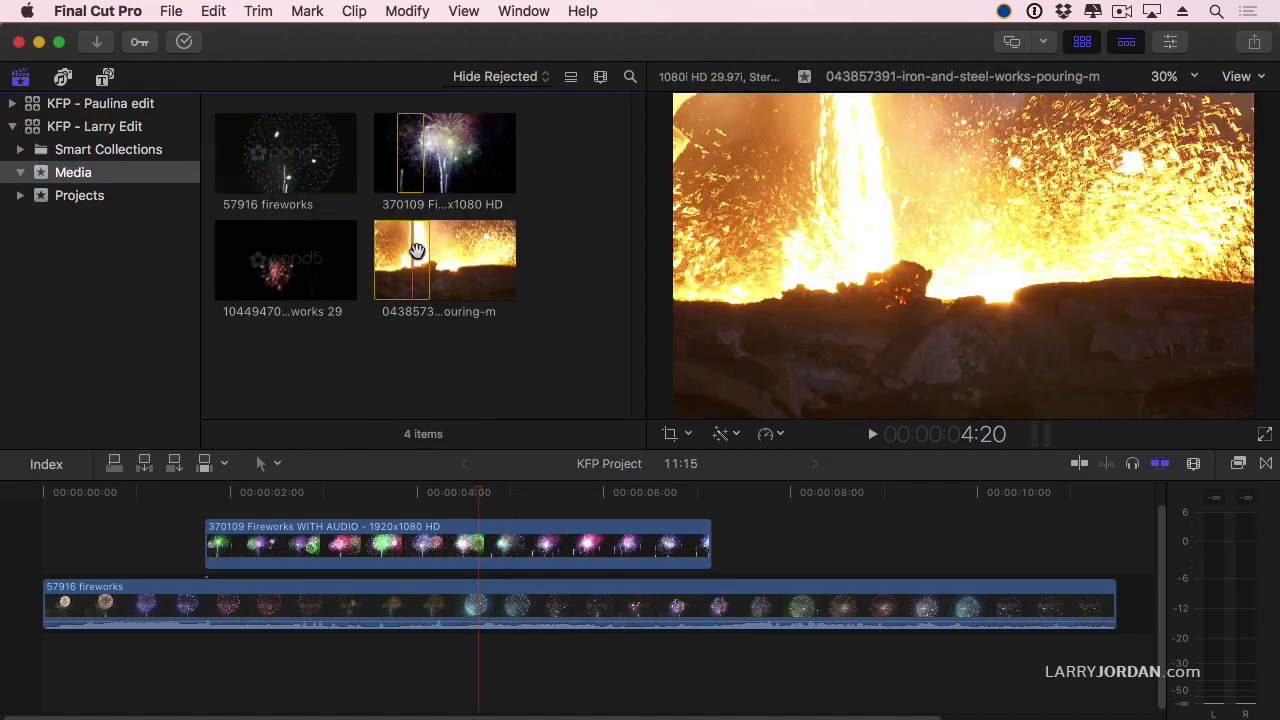
click(414, 250)
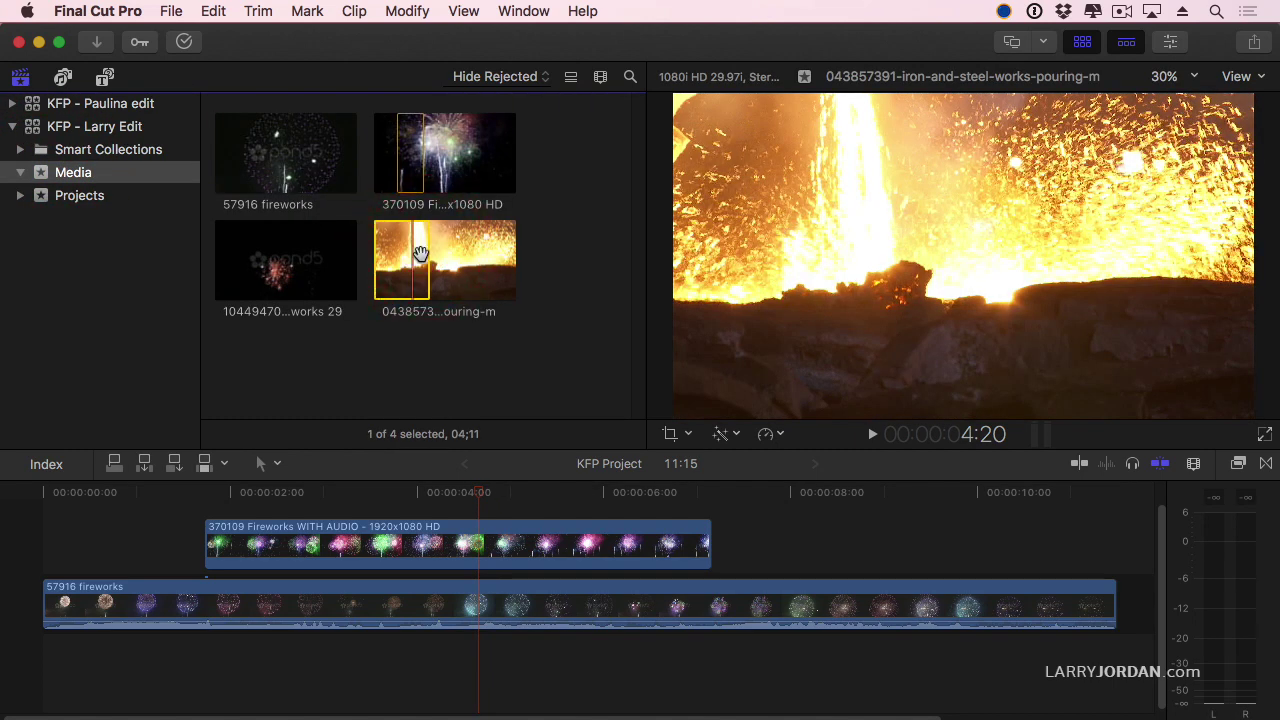
drag(412, 252, 440, 260)
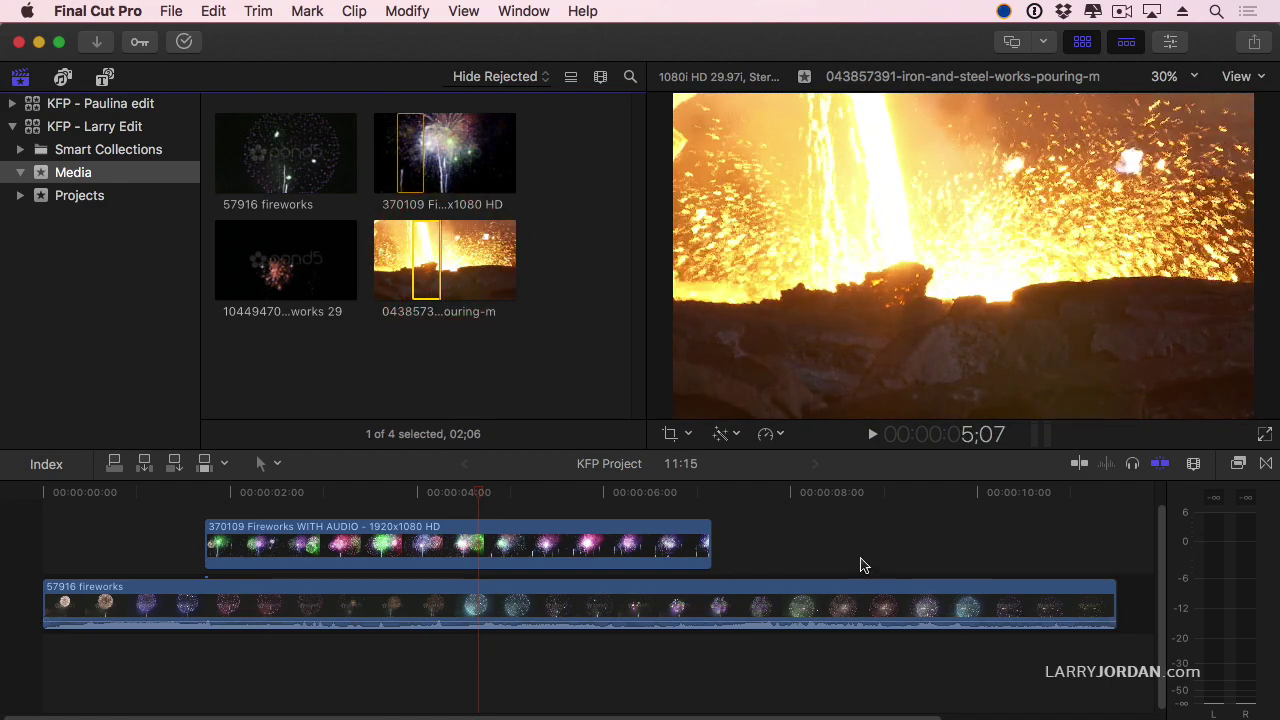
click(763, 495)
key(q)
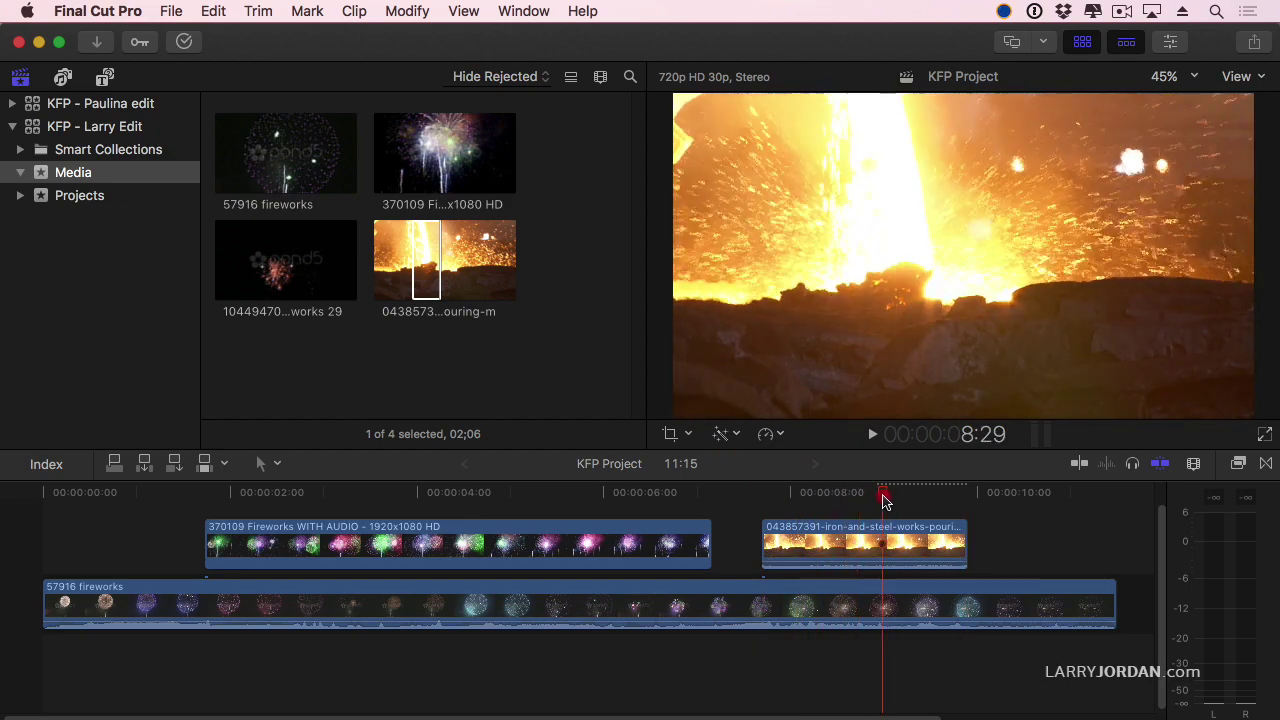
drag(851, 508, 866, 510)
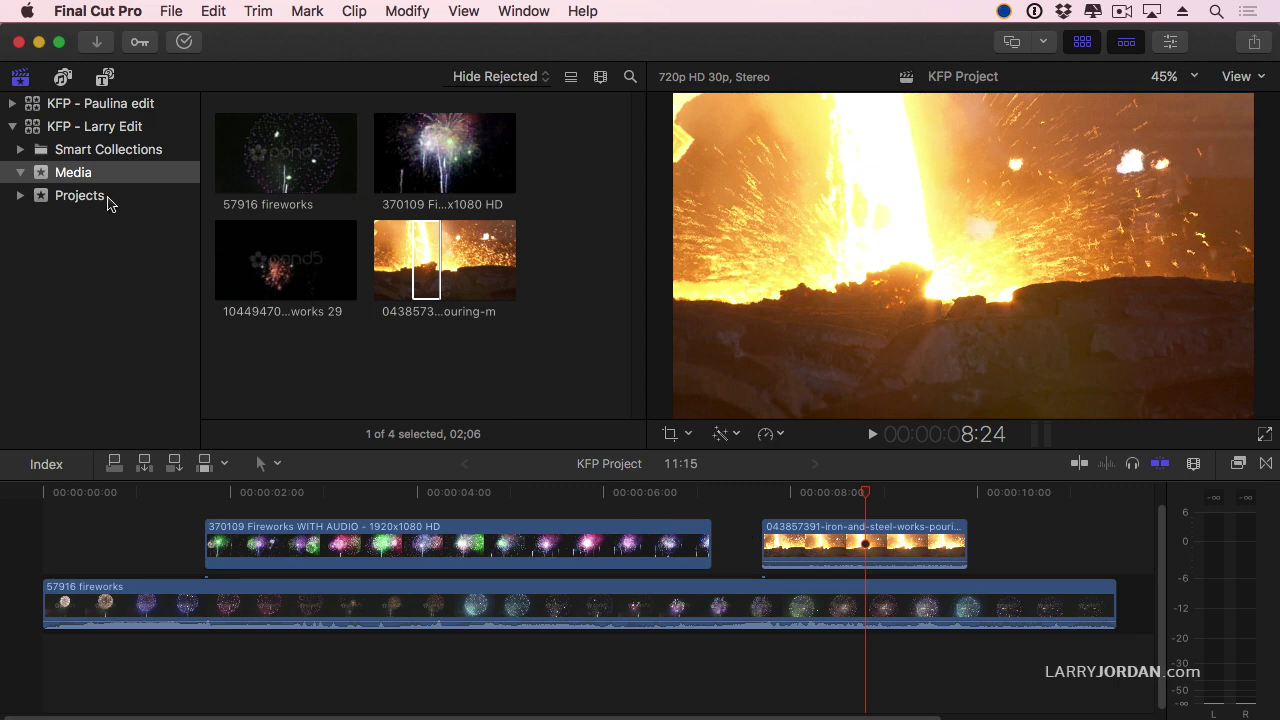
Export KFP Project as FCPXML into KeyFlow Pro's KFP Live folder beside the six steel clips.
click(80, 196)
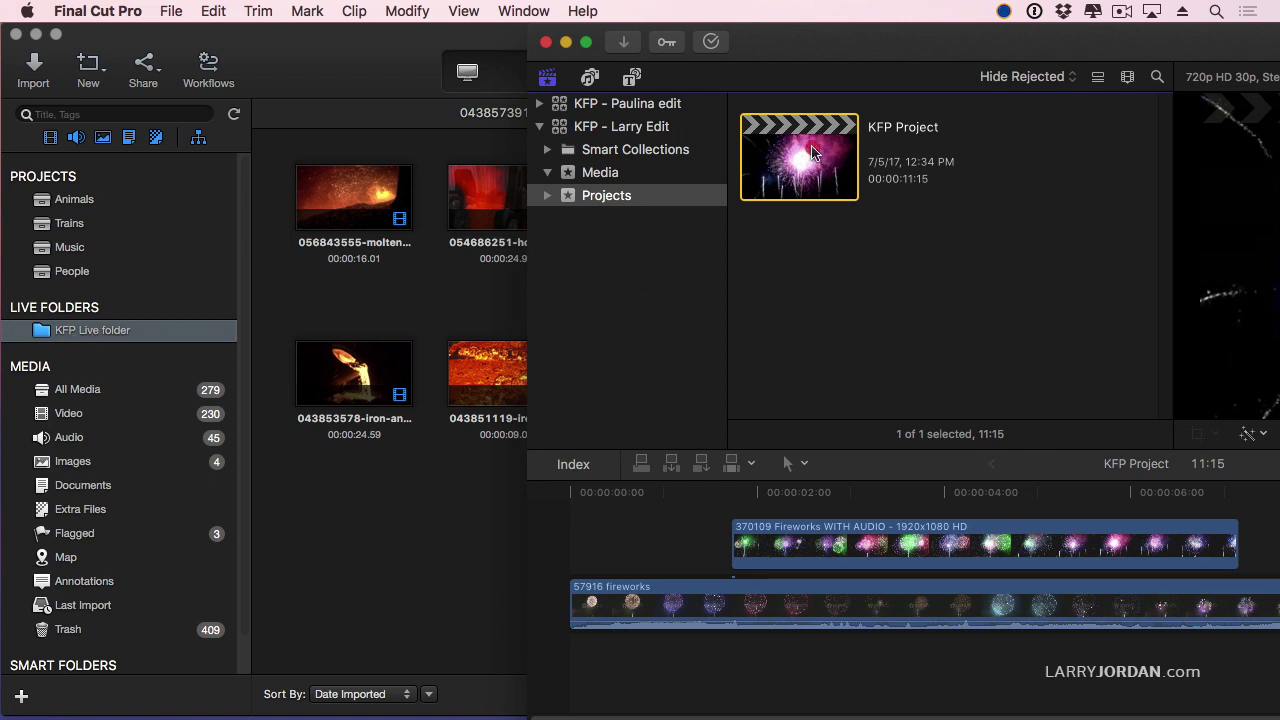
drag(812, 152, 410, 505)
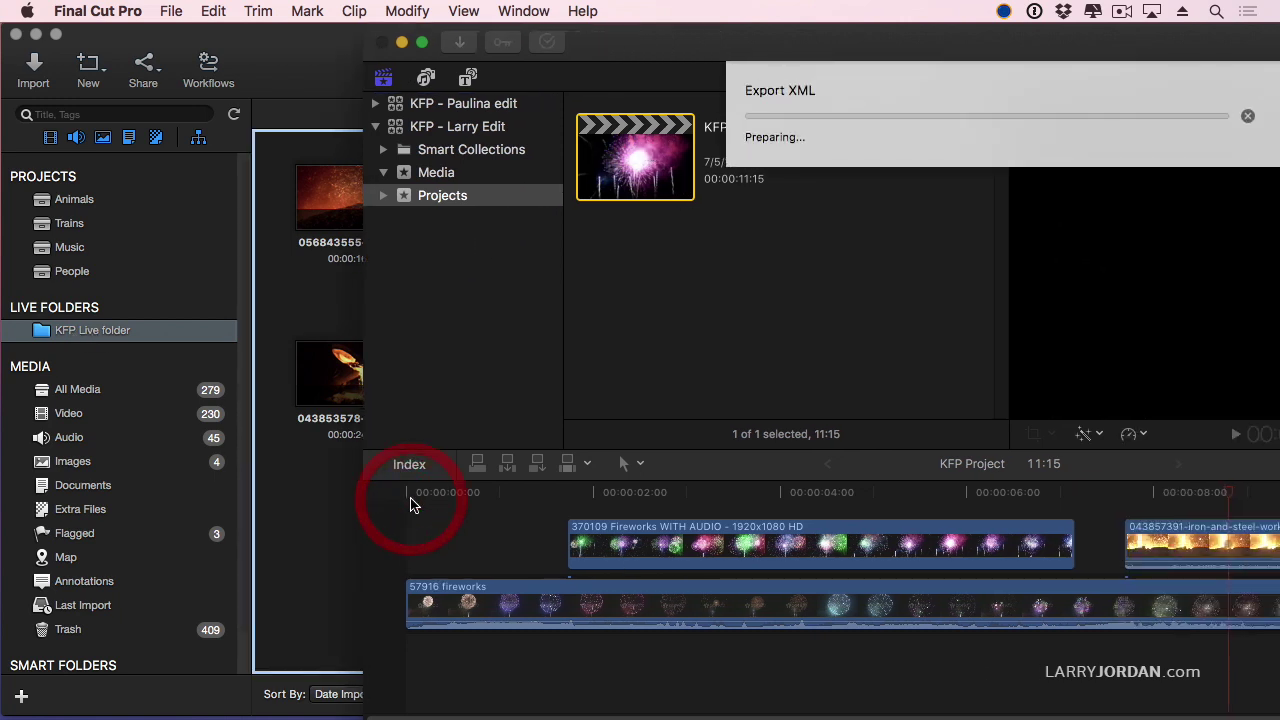
click(409, 500)
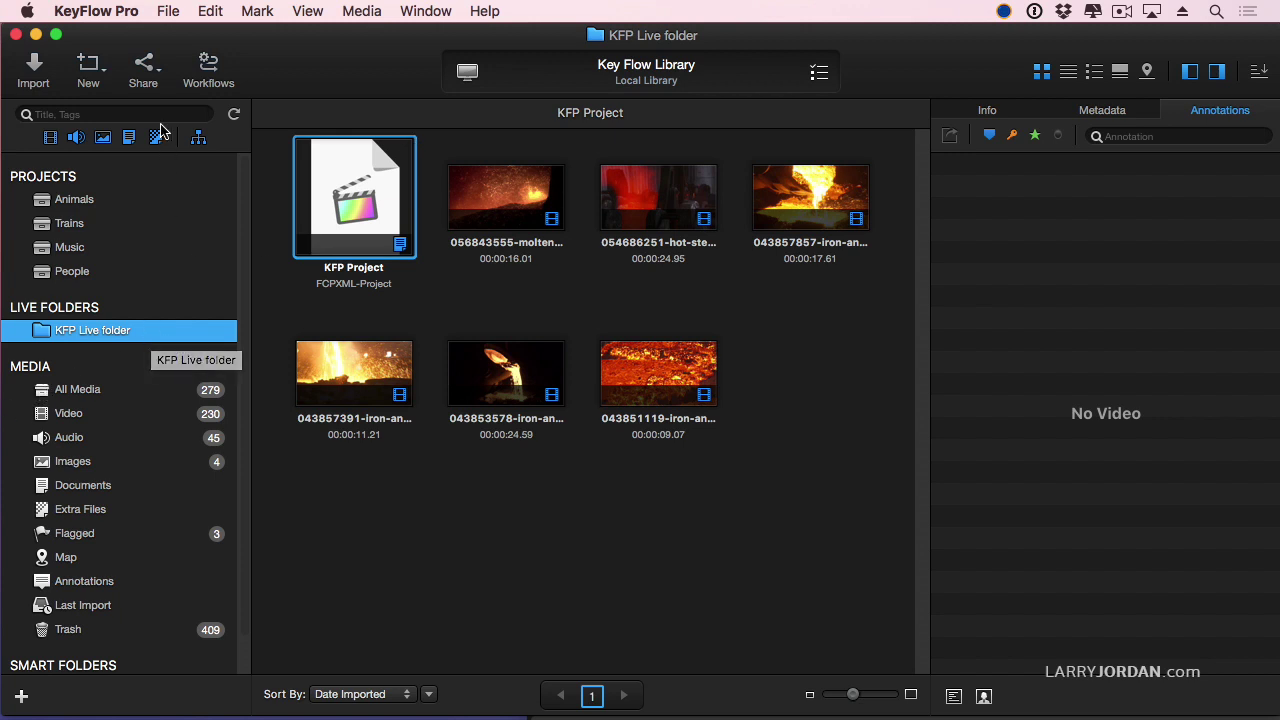
Import the shared KFP Project into the KFP - Paulina edit library's Projects in Final Cut Pro.
key(super+Tab)
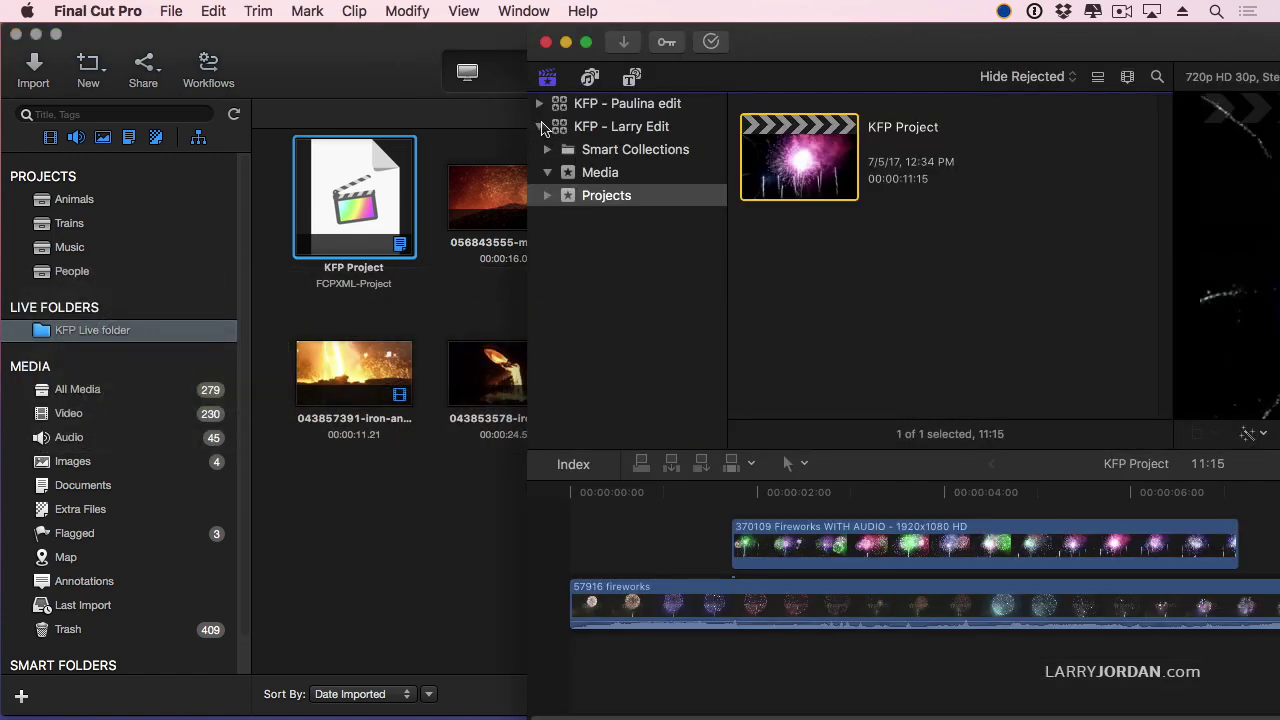
click(540, 126)
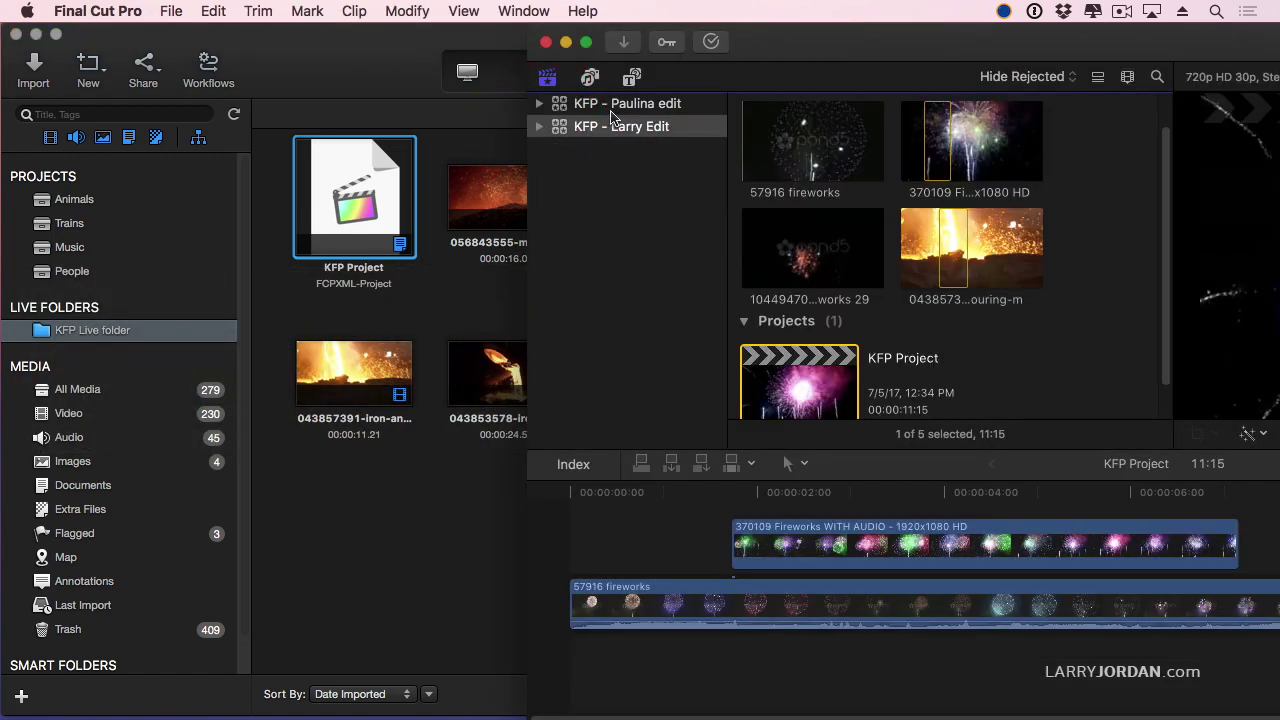
click(622, 106)
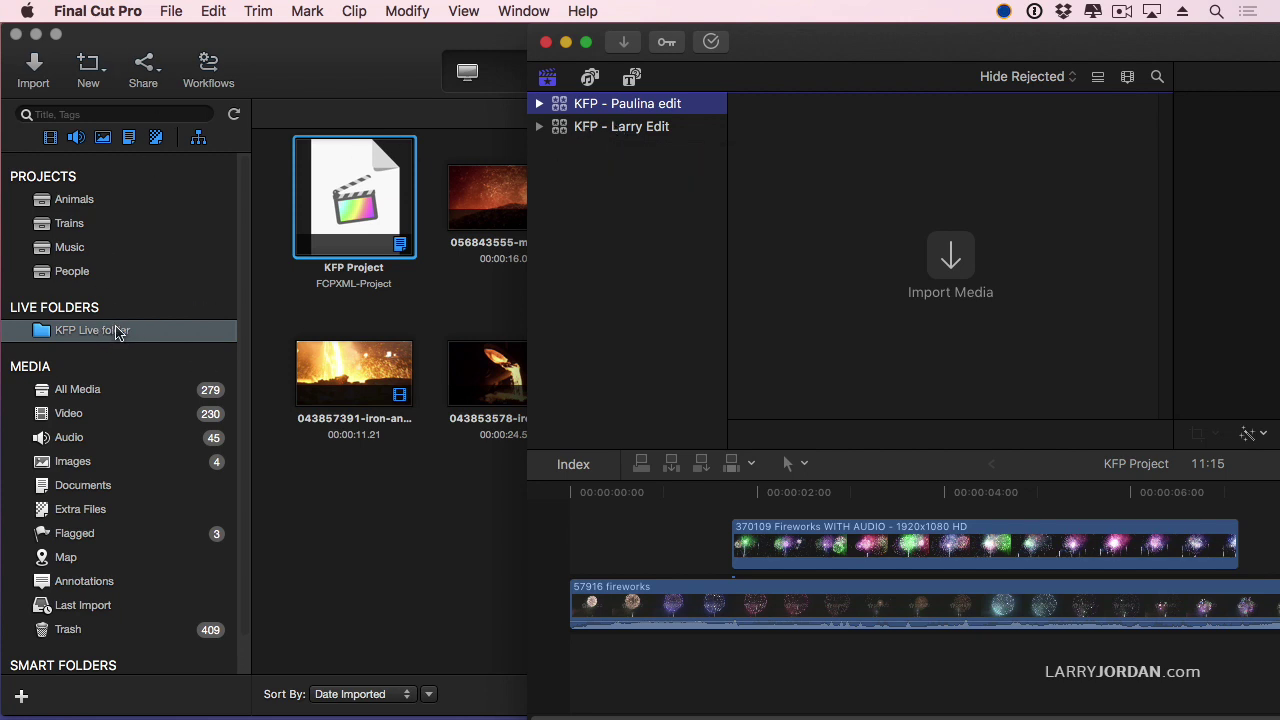
drag(346, 192, 814, 190)
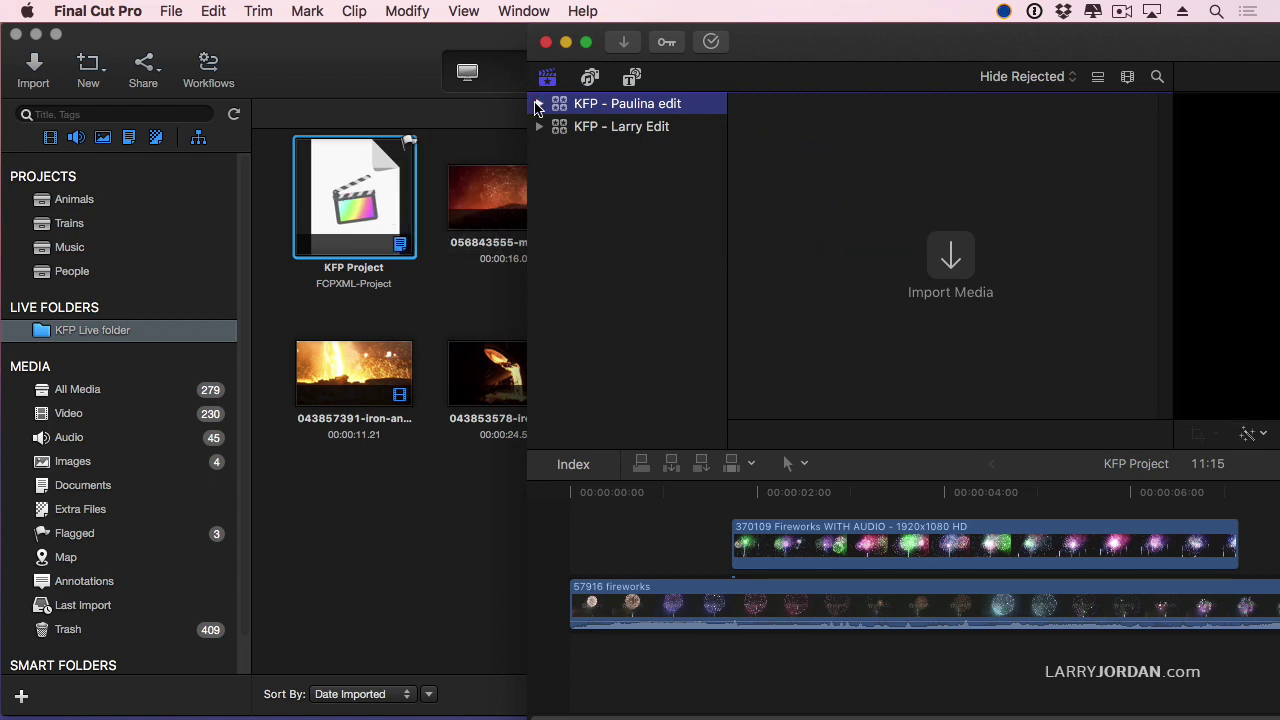
click(537, 104)
drag(346, 195, 601, 177)
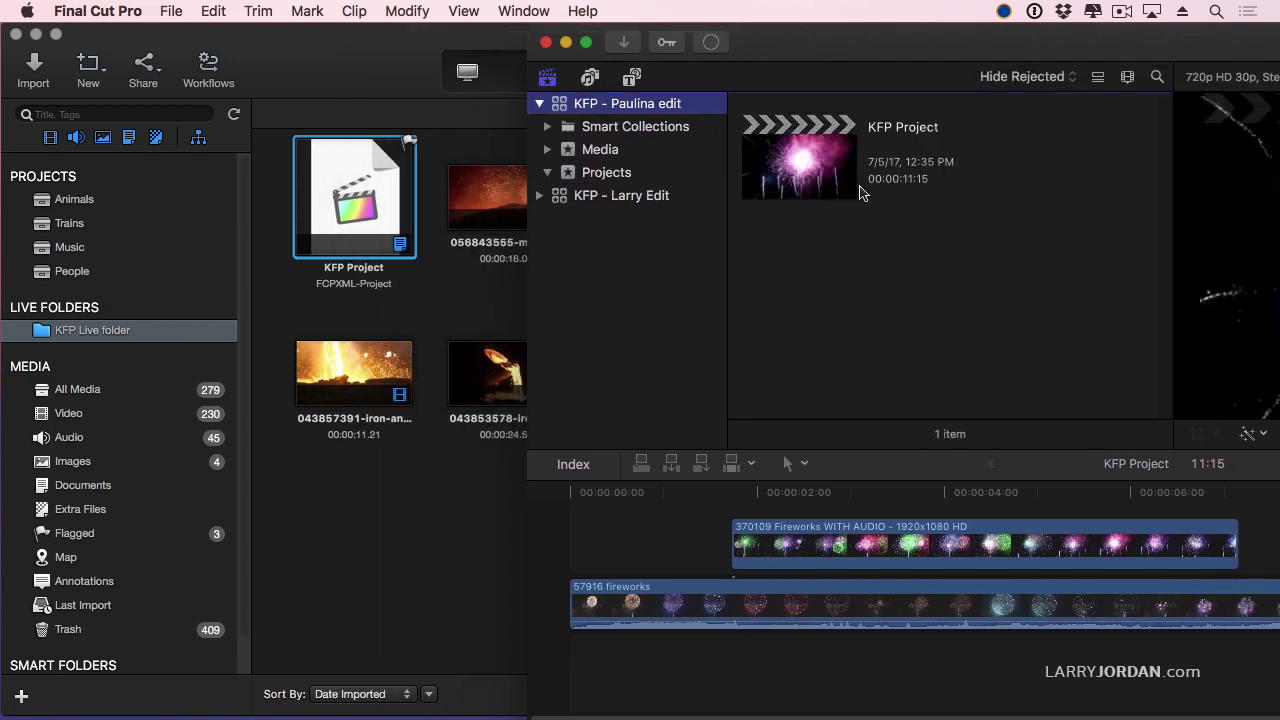
Open the imported KFP Project in the timeline at about 2 seconds, with Final Cut Pro maximized.
double_click(800, 164)
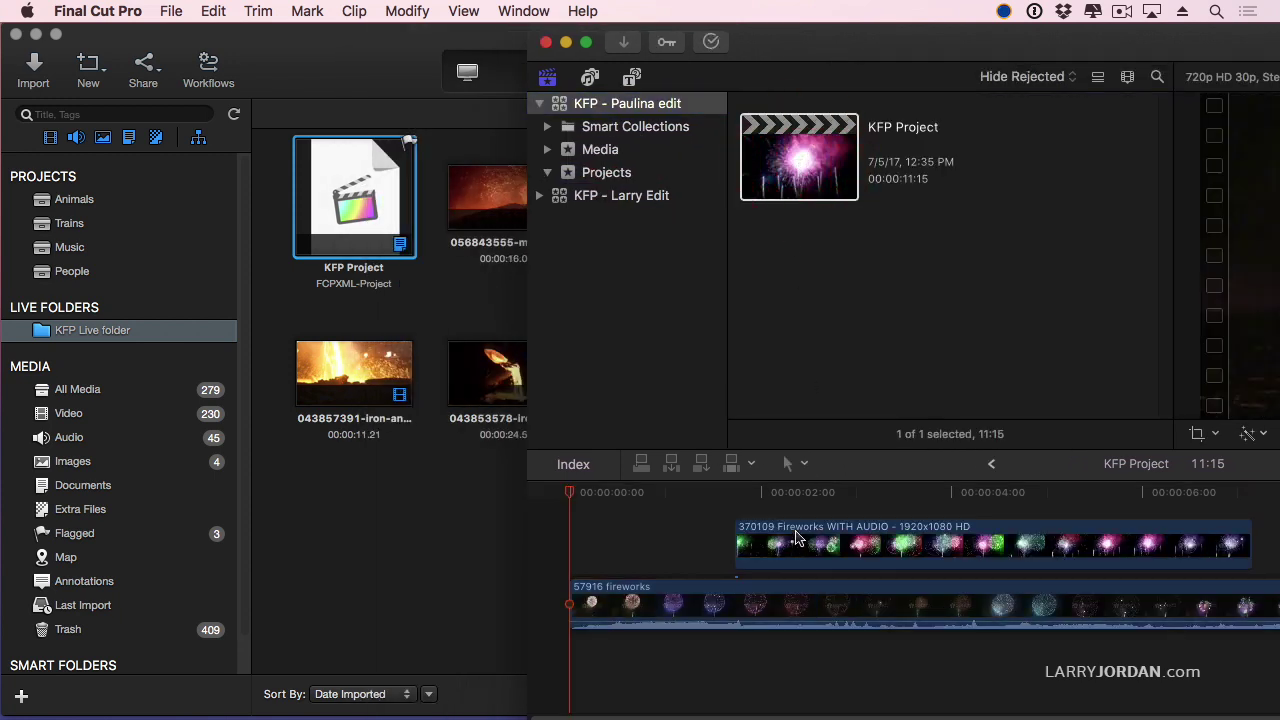
click(758, 492)
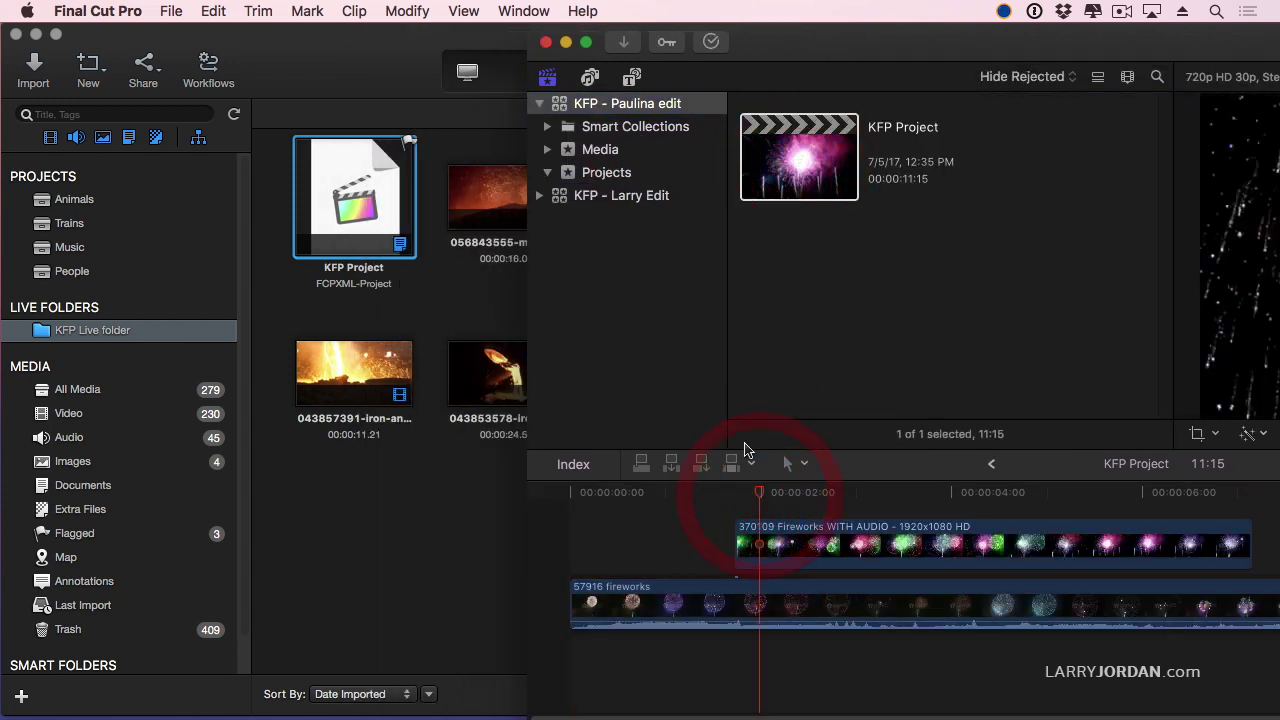
double_click(855, 42)
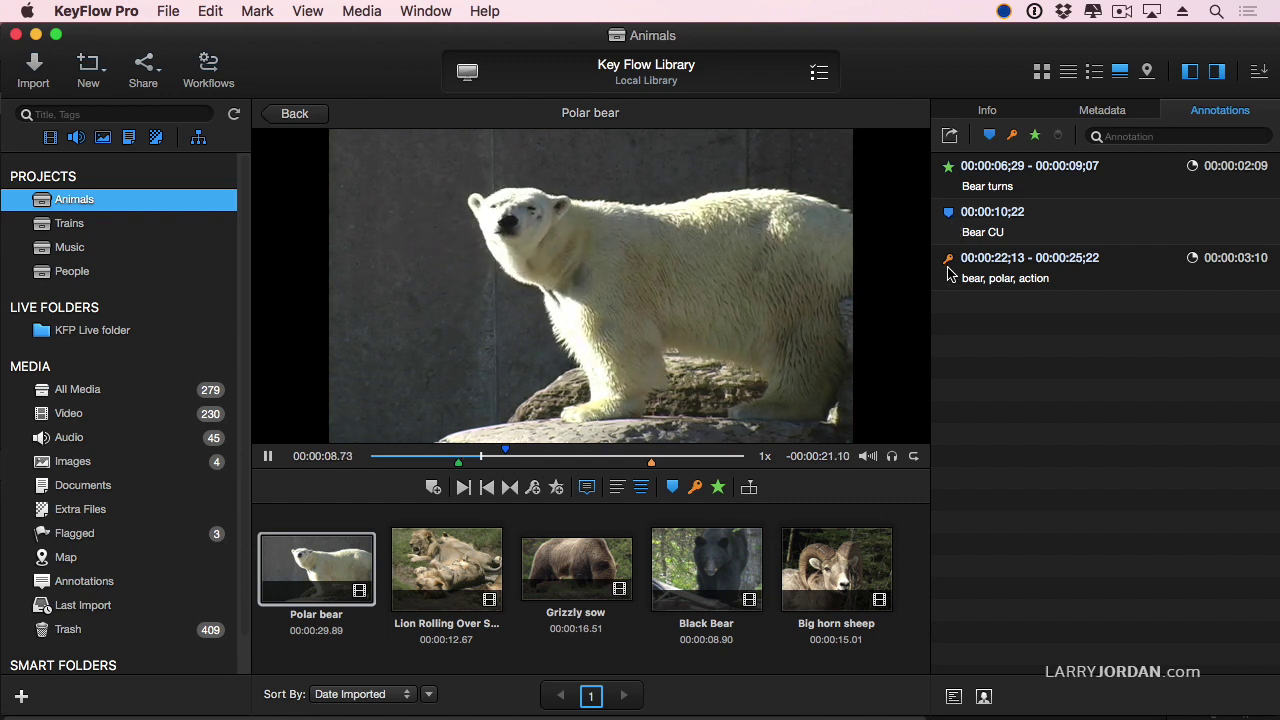
Review the Polar bear clip's EXIF metadata, then show its file info, labels and tags.
click(1094, 112)
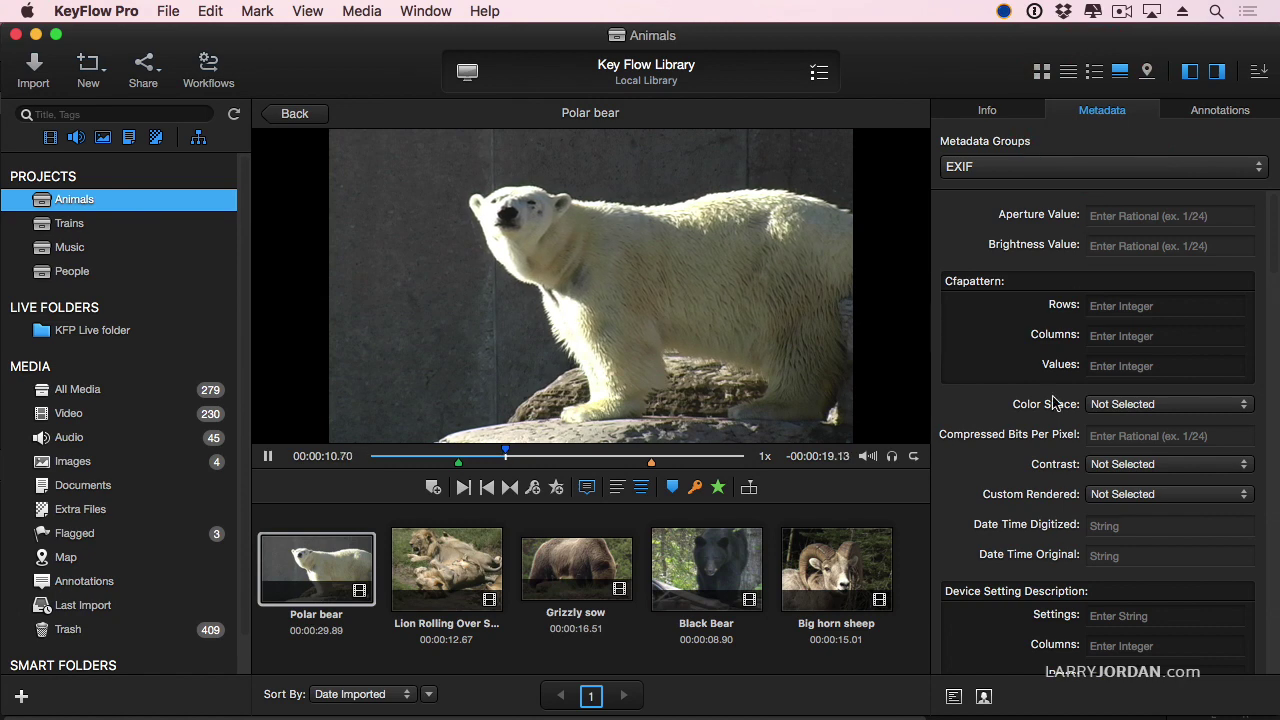
scroll(1136, 592, down, 10)
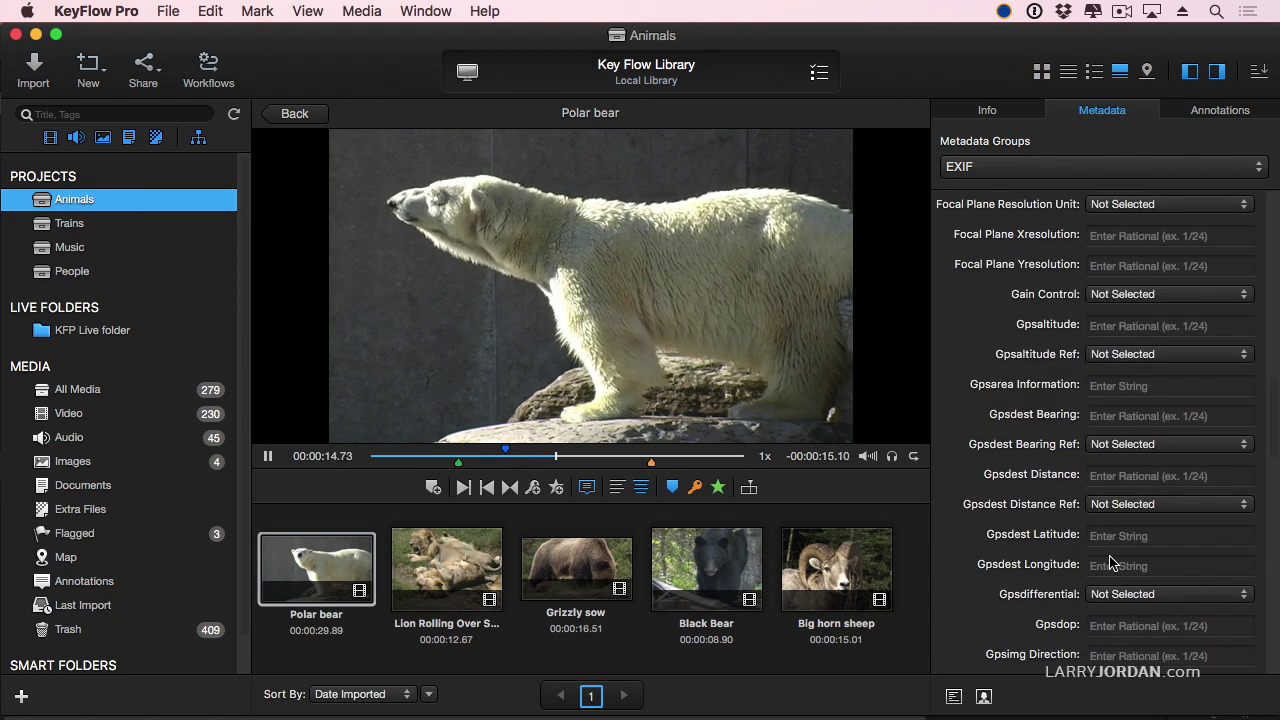
scroll(1110, 563, up, 5)
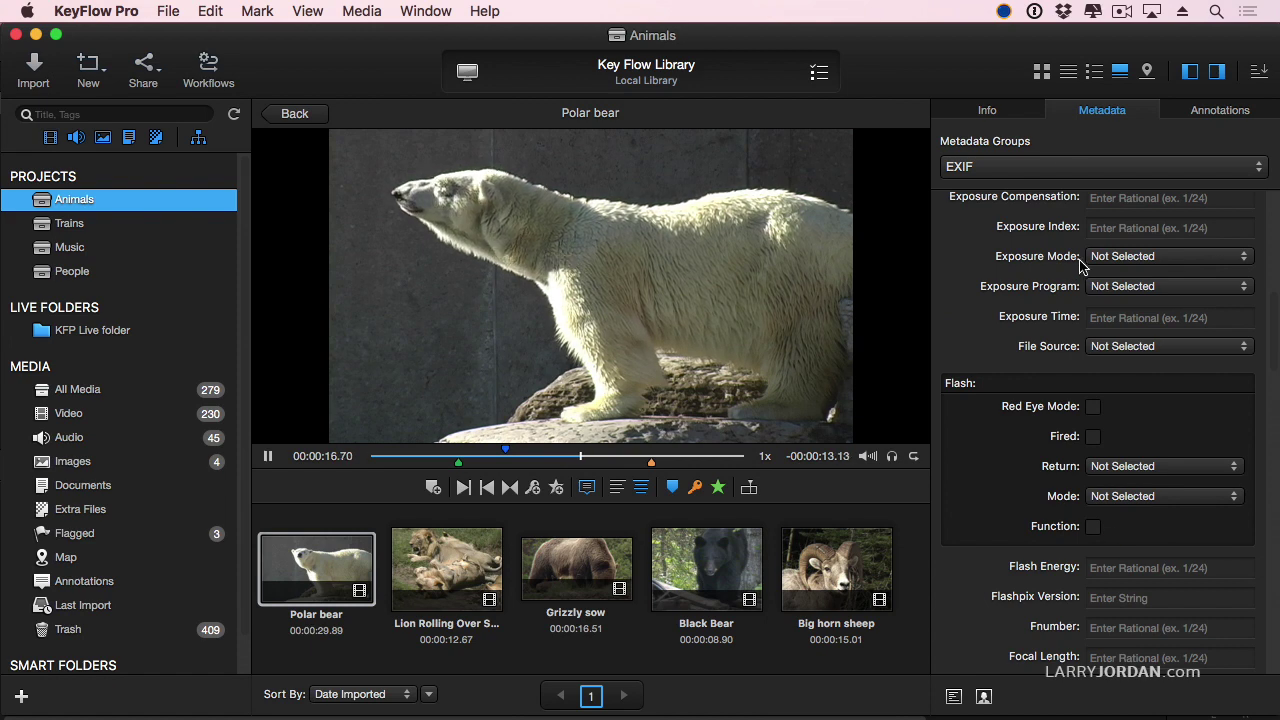
click(997, 114)
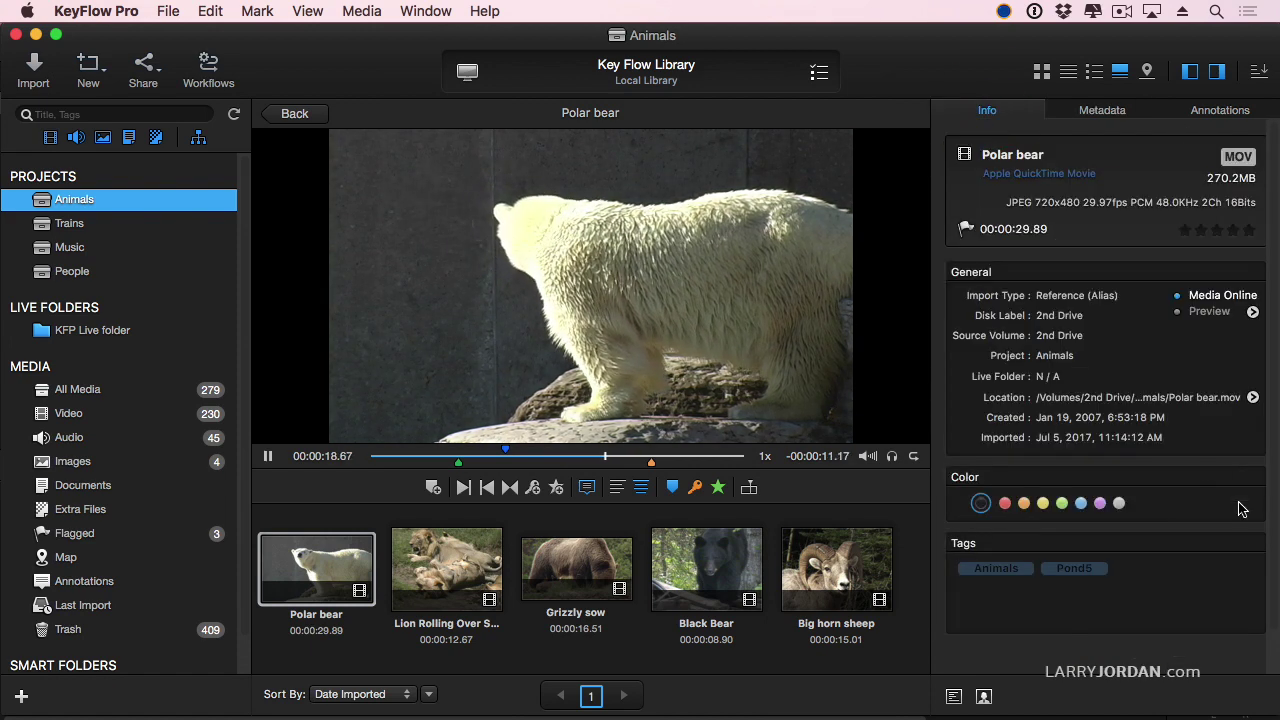